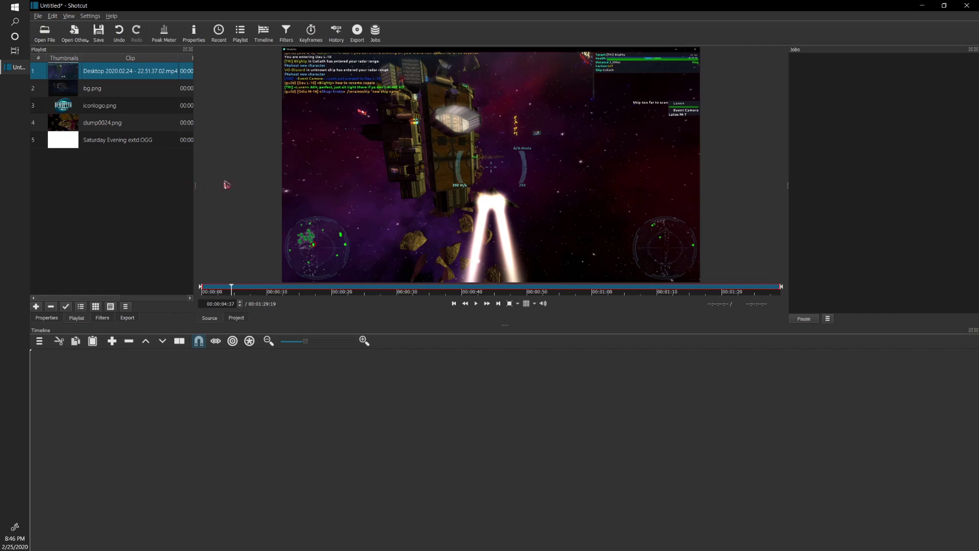
Check the installed Shotcut version in the program's About information
click(112, 17)
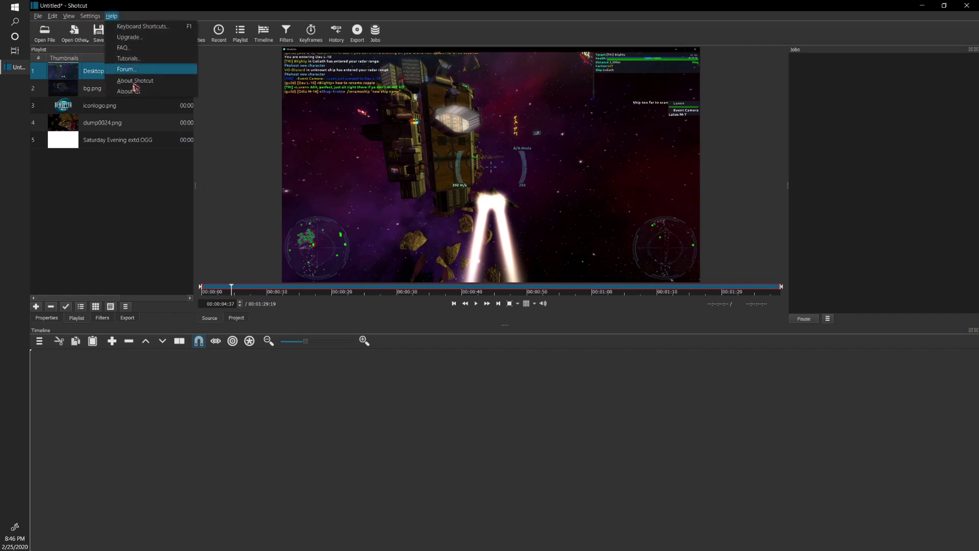
click(141, 83)
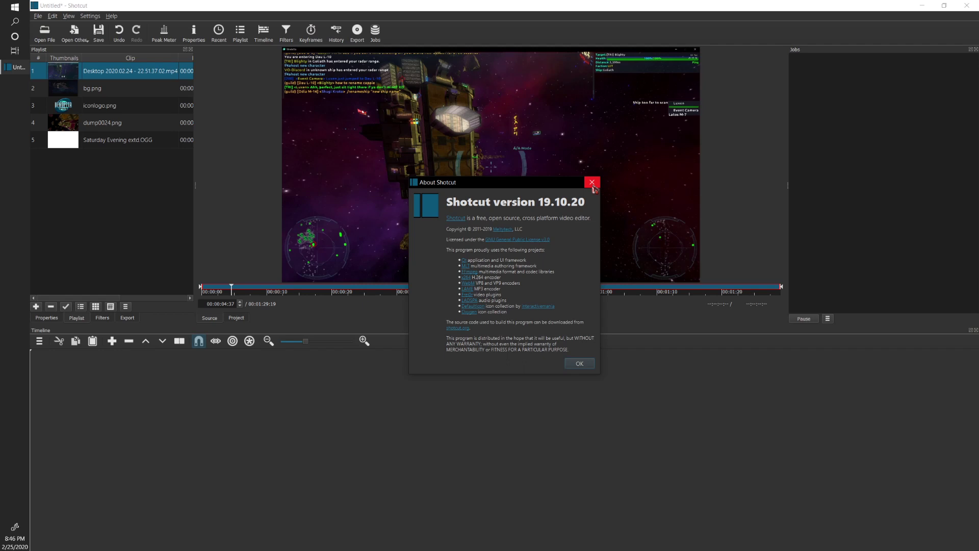
click(593, 184)
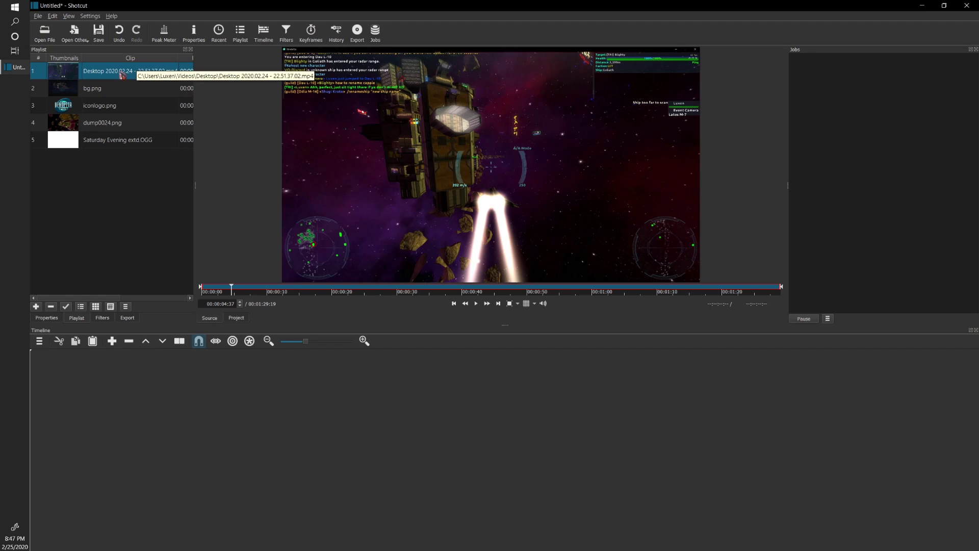
Look through the playlist's iconlogo.png, bg.png, dump0024.png and Saturday Evening extd.OGG items
click(117, 108)
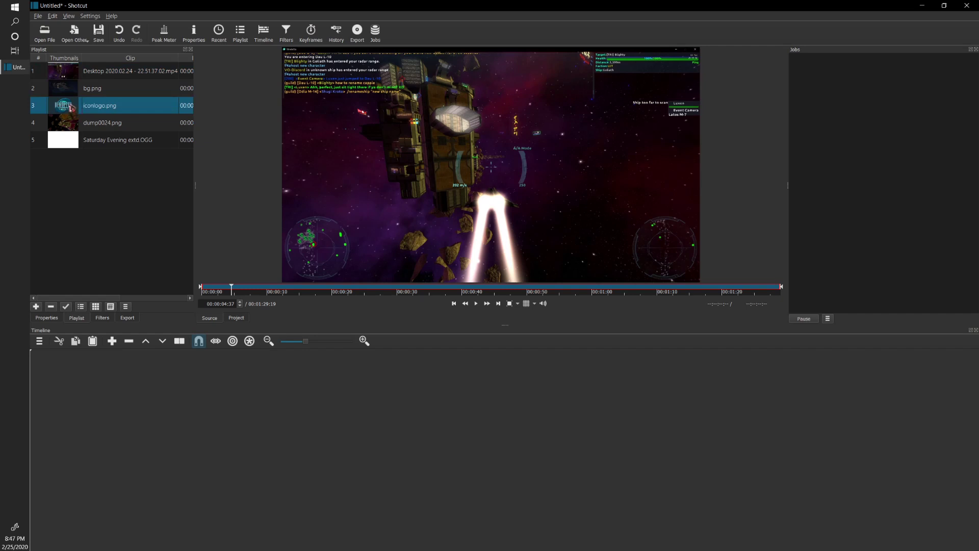
click(72, 95)
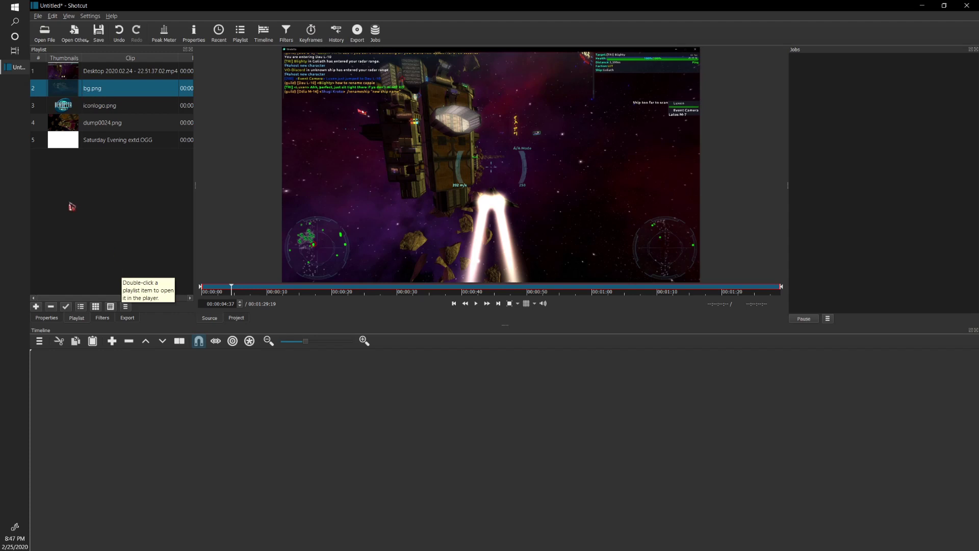
click(73, 125)
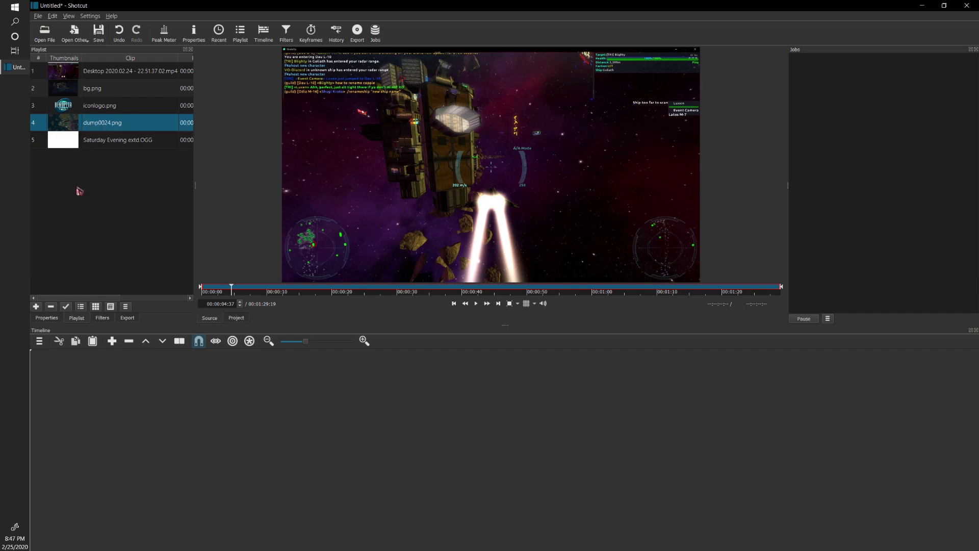
click(94, 146)
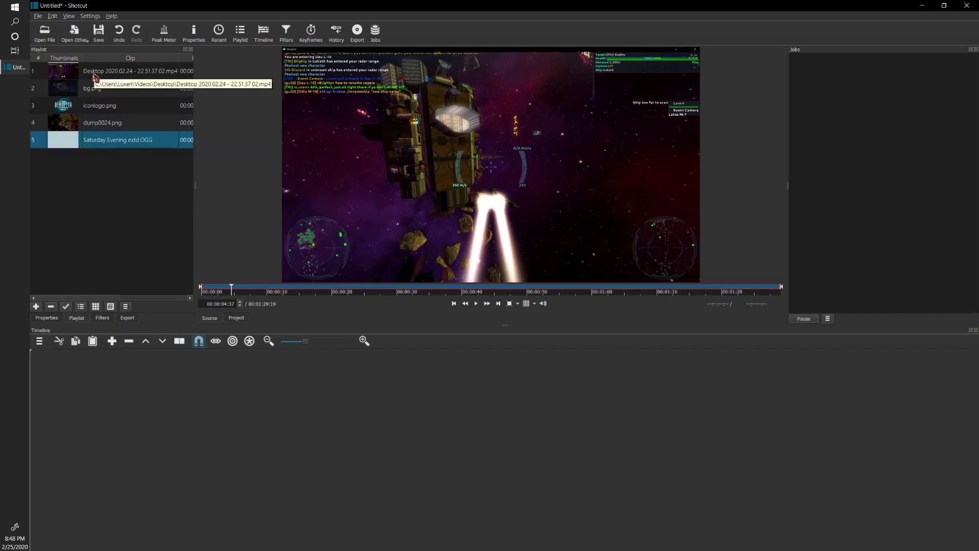
Place the Desktop 2020.02.24 - 22.51.37.02.mp4 clip at the start of a new video track and add a Mute audio filter
drag(96, 74, 132, 403)
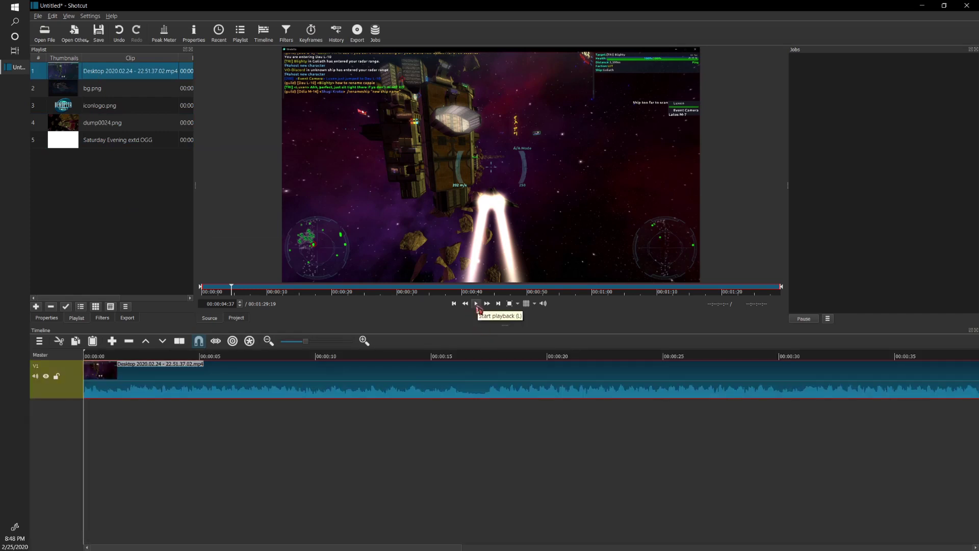
click(103, 317)
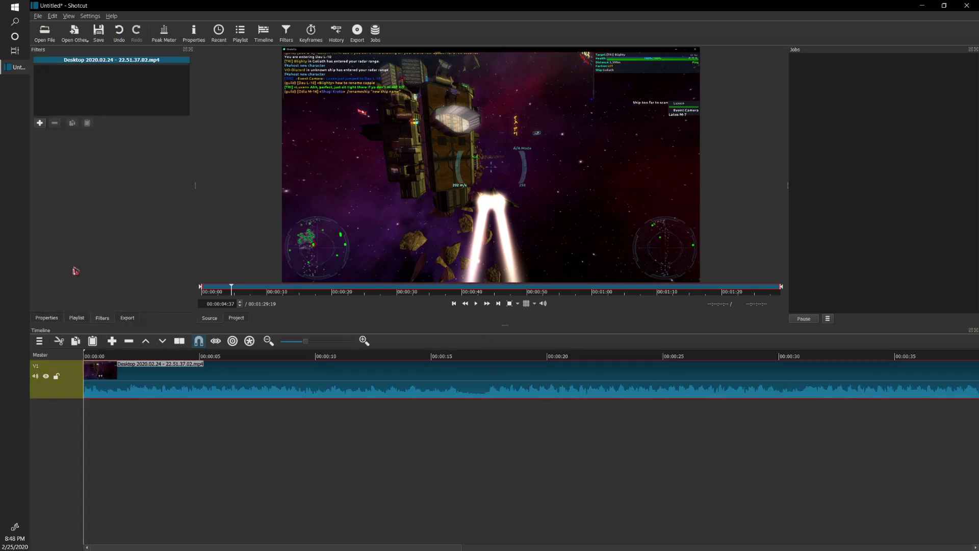
click(40, 123)
click(71, 187)
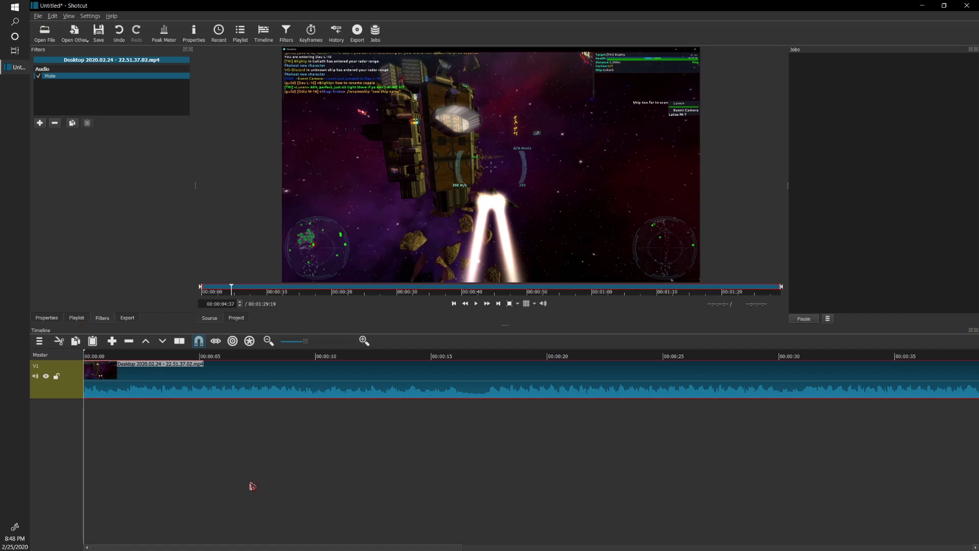
drag(209, 549, 160, 499)
Preview the gameplay clip on the timeline from near its start to about 28 seconds
click(477, 304)
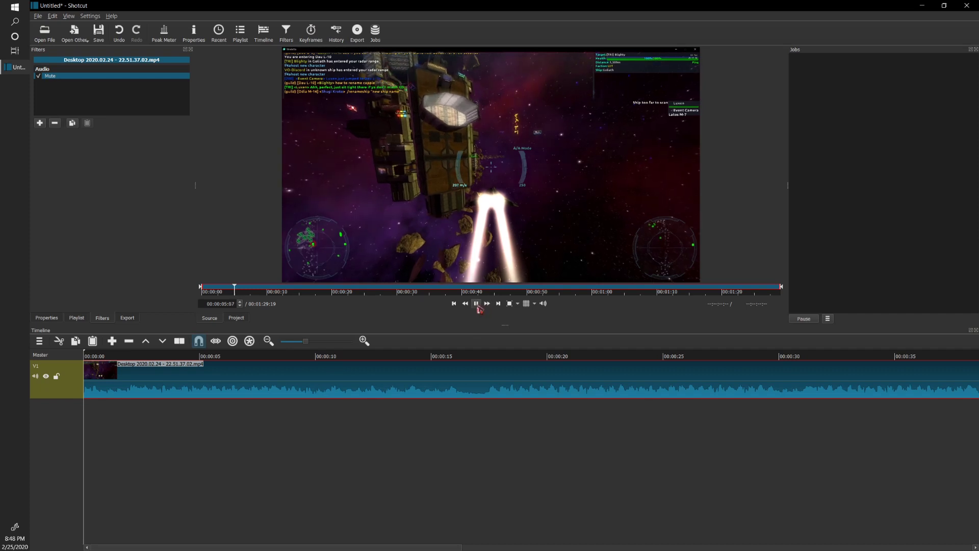
click(476, 304)
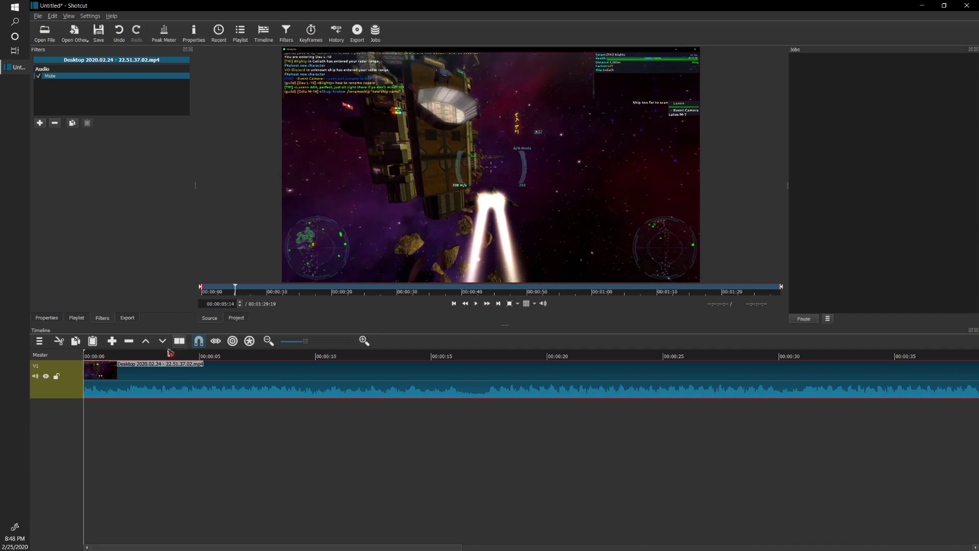
click(102, 361)
drag(103, 359, 91, 359)
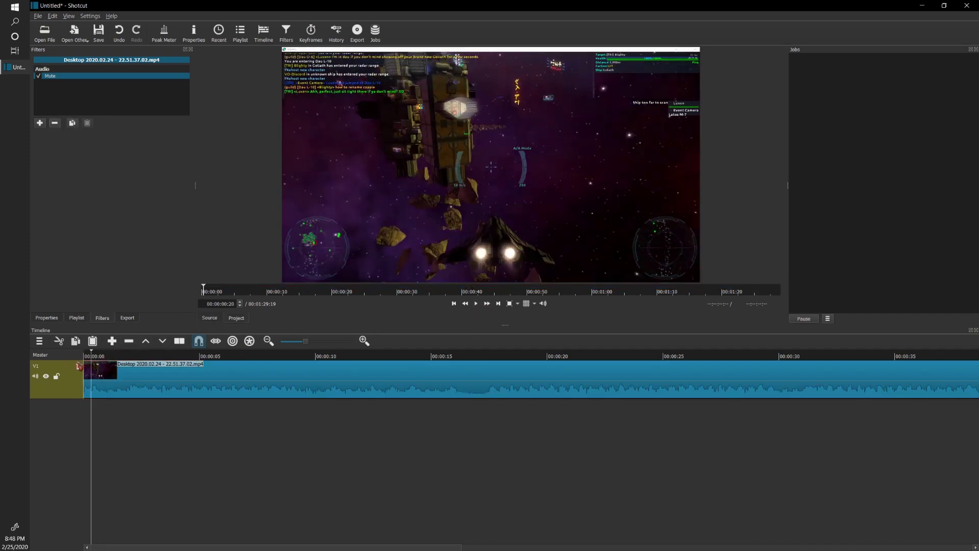
click(477, 304)
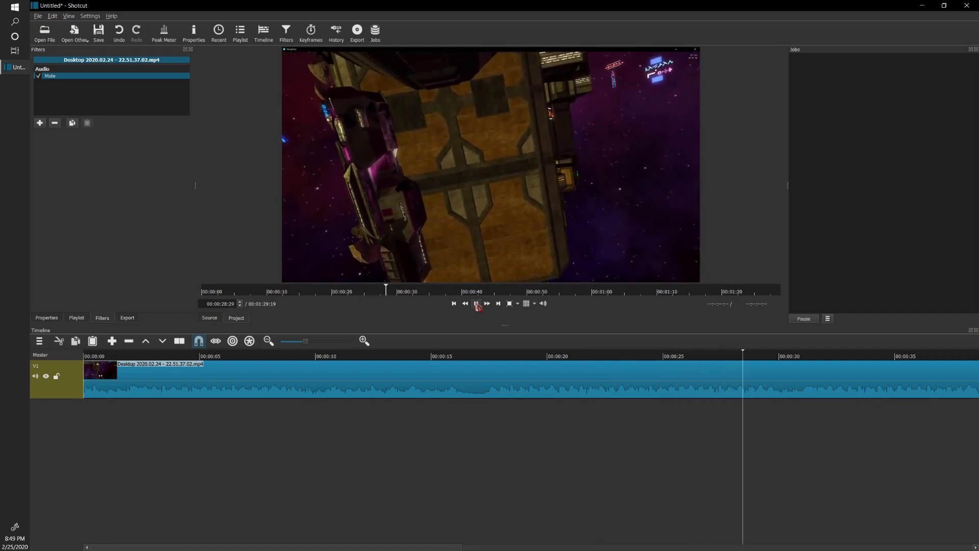
click(477, 304)
Locate the first cut point in the gameplay clip and split it at 00:00:23:24
click(640, 357)
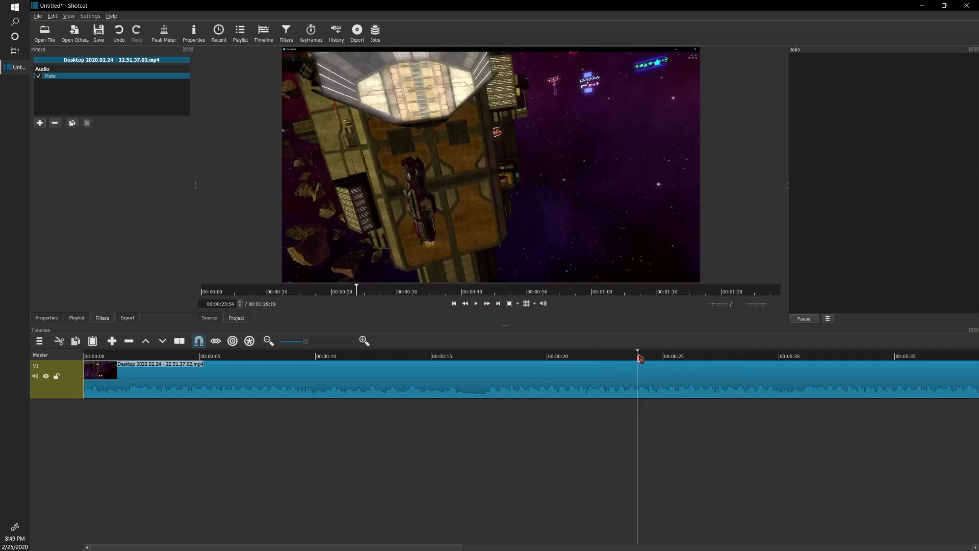
click(612, 360)
click(597, 360)
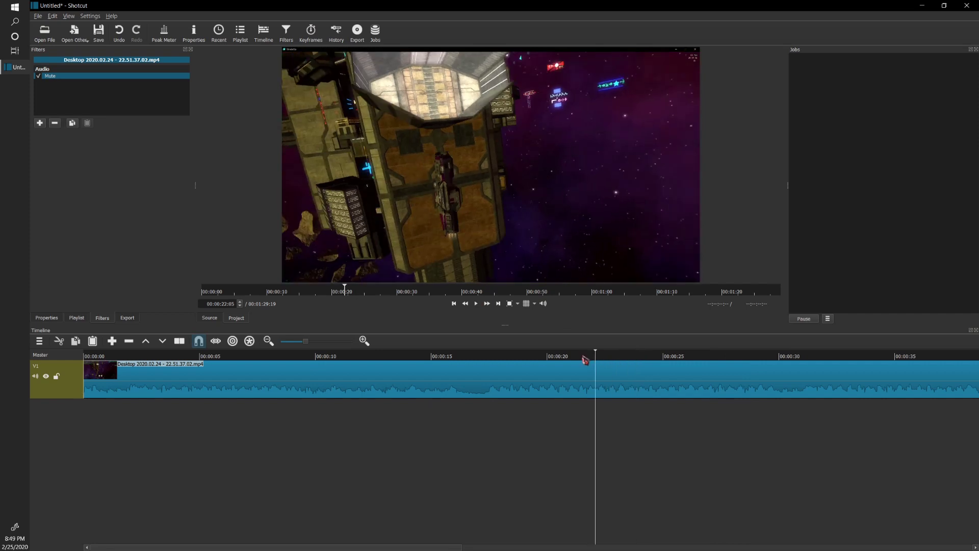
click(583, 360)
click(476, 306)
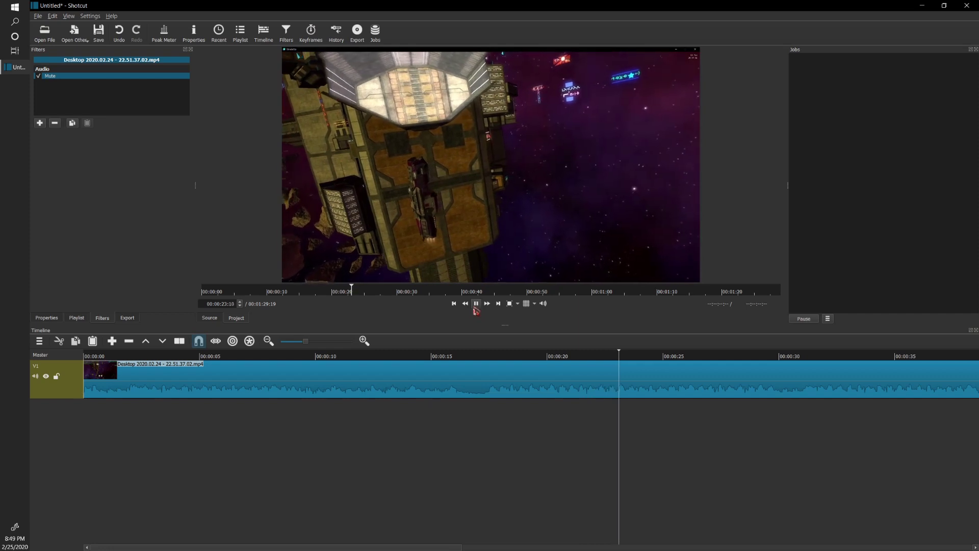
click(476, 305)
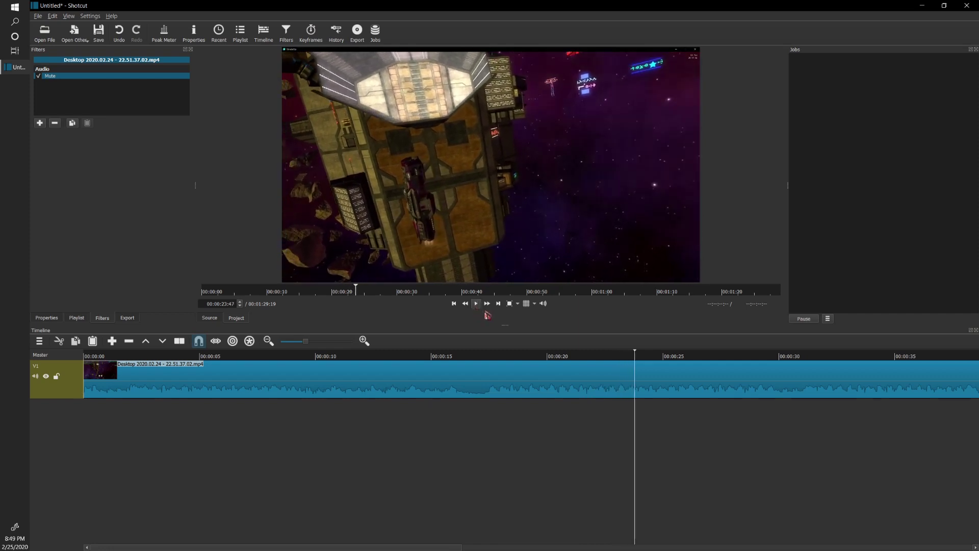
click(626, 357)
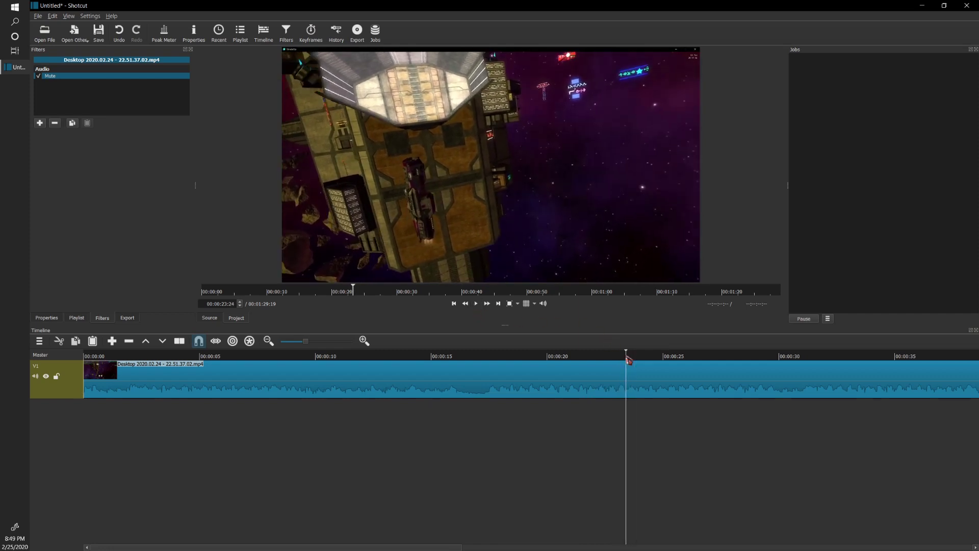
click(178, 342)
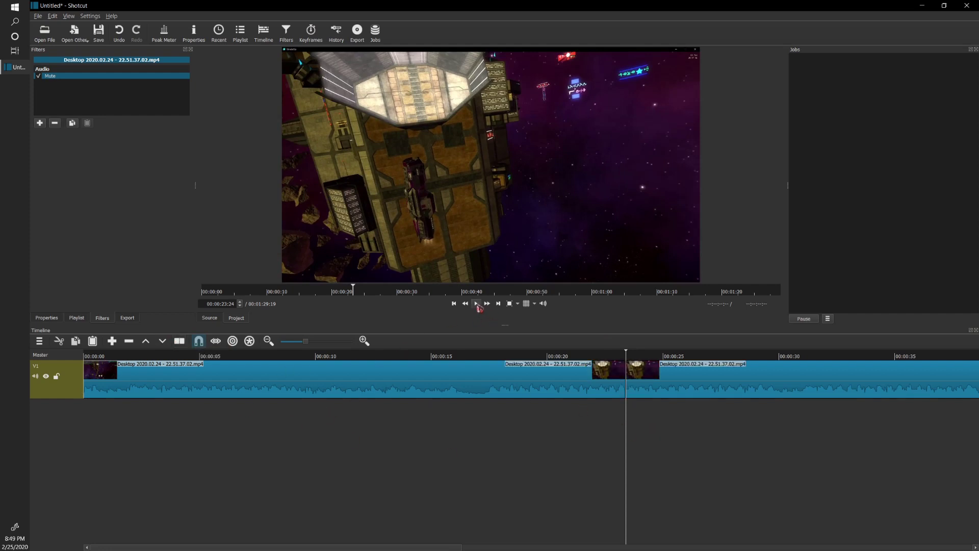
Play on from the first cut and split the gameplay clip again at 00:00:28:33
click(476, 304)
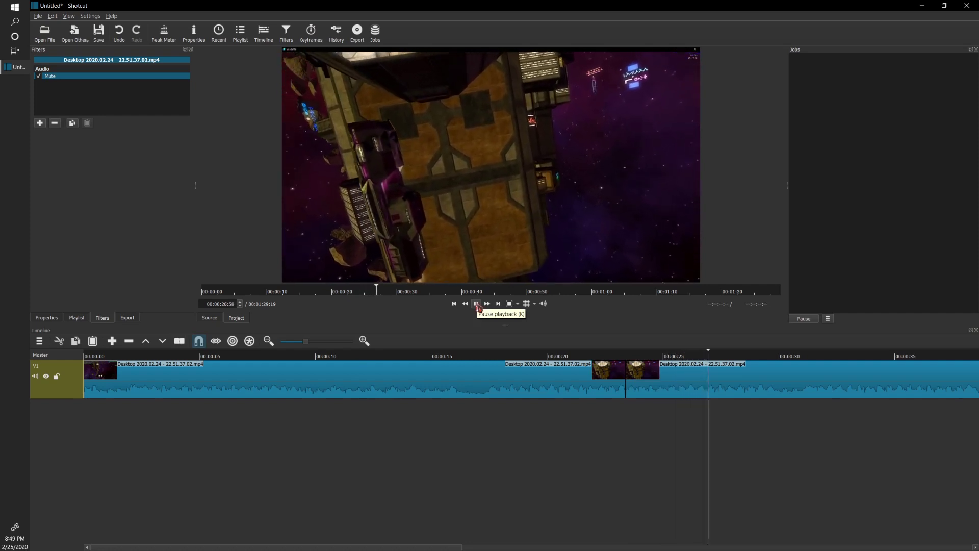
click(477, 304)
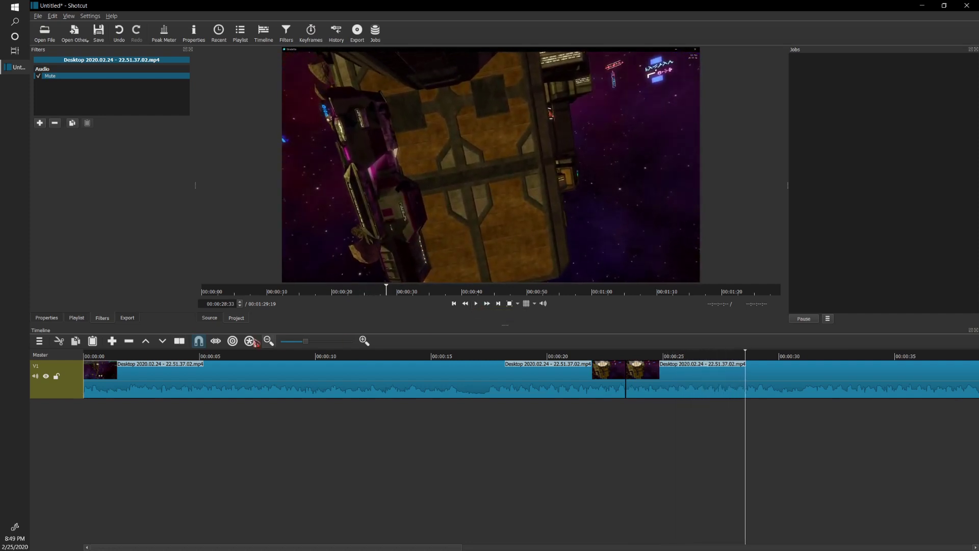
click(179, 341)
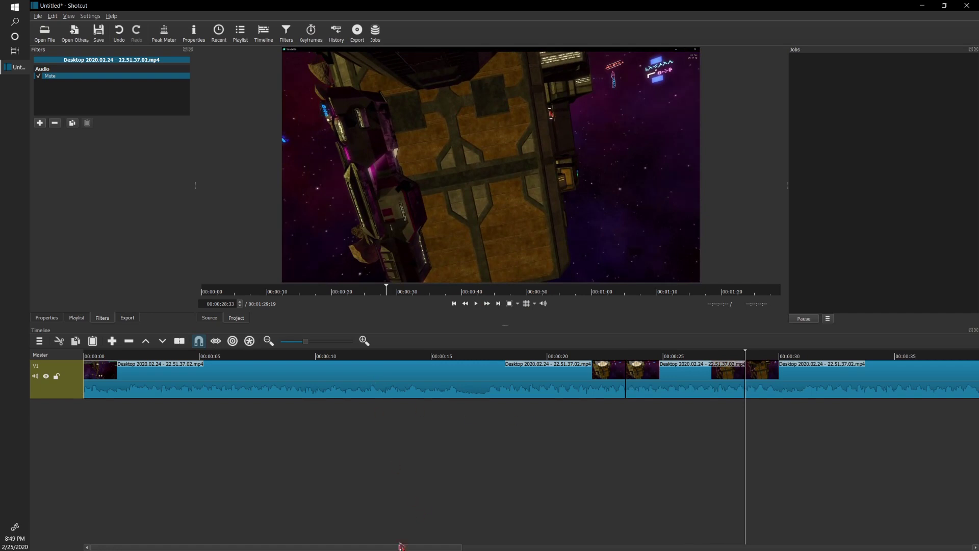
Remove the opening segment before the first cut from the track, leaving a gap in its place
drag(360, 548, 332, 535)
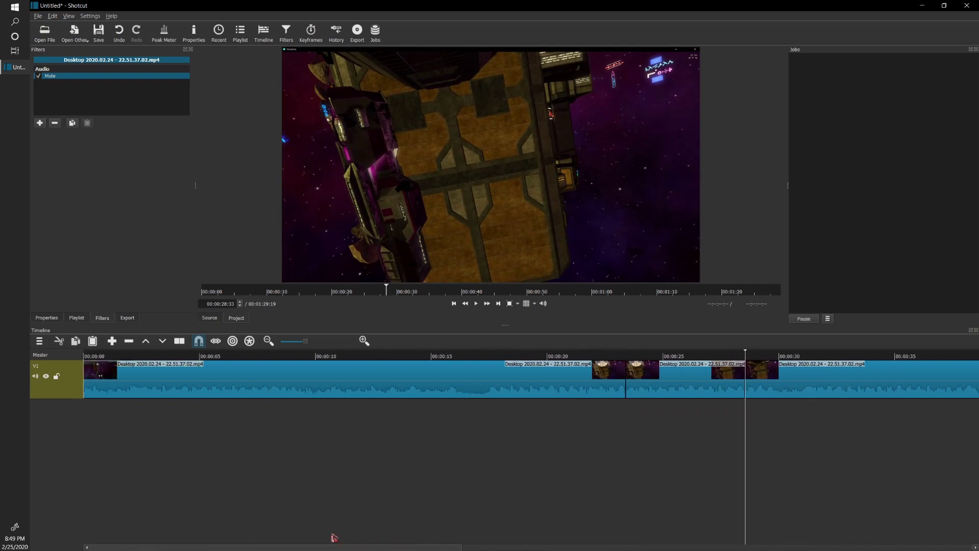
click(263, 390)
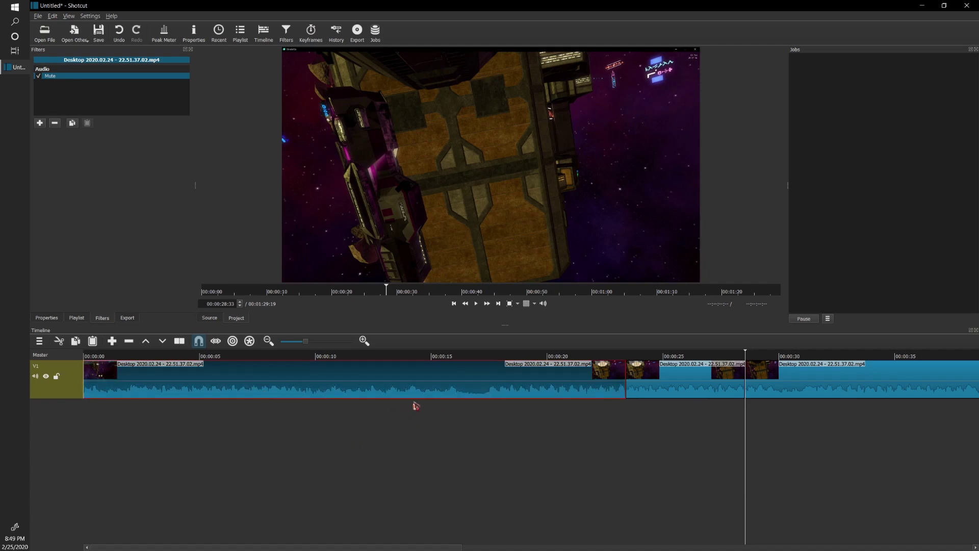
key(Delete)
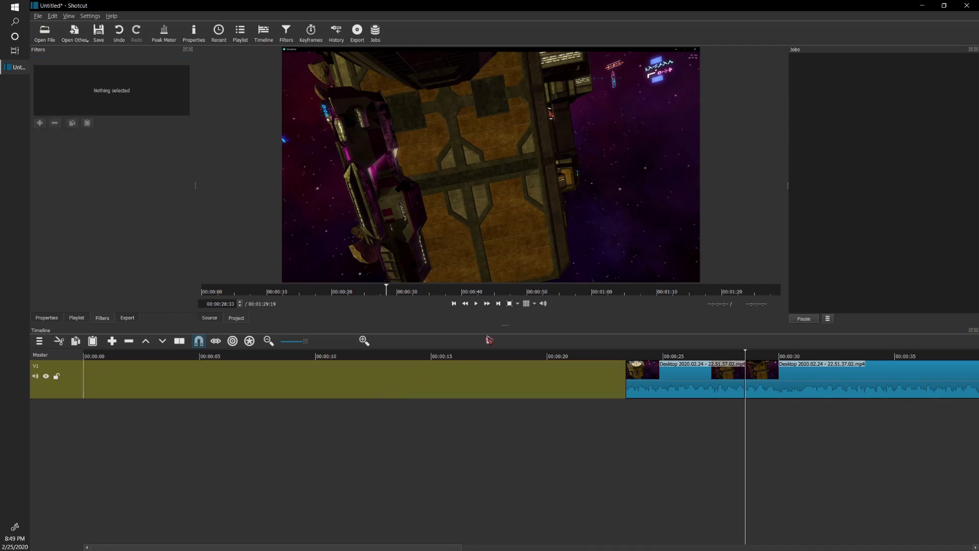
Split the remaining footage at 00:00:44:14 and remove the segment between 00:00:28:33 and that cut, leaving a gap
click(476, 304)
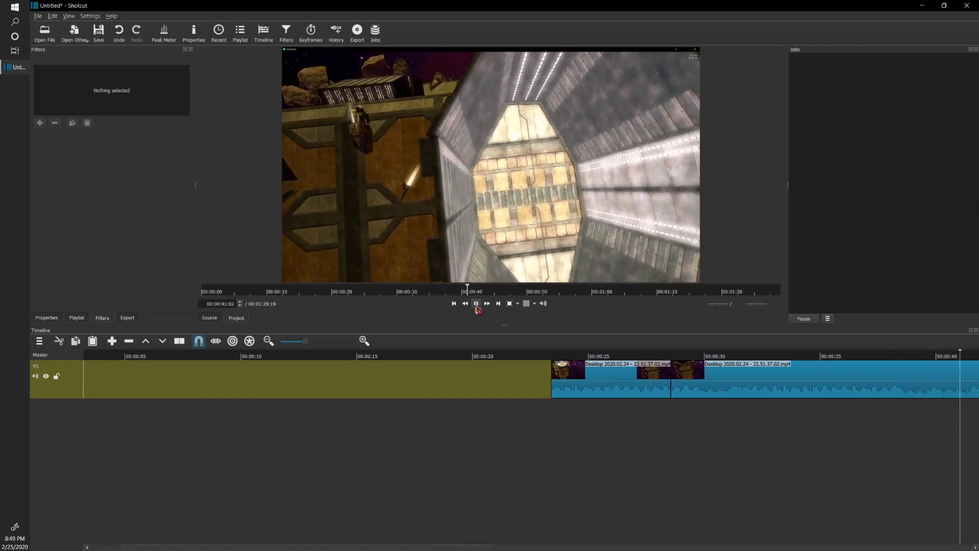
click(477, 309)
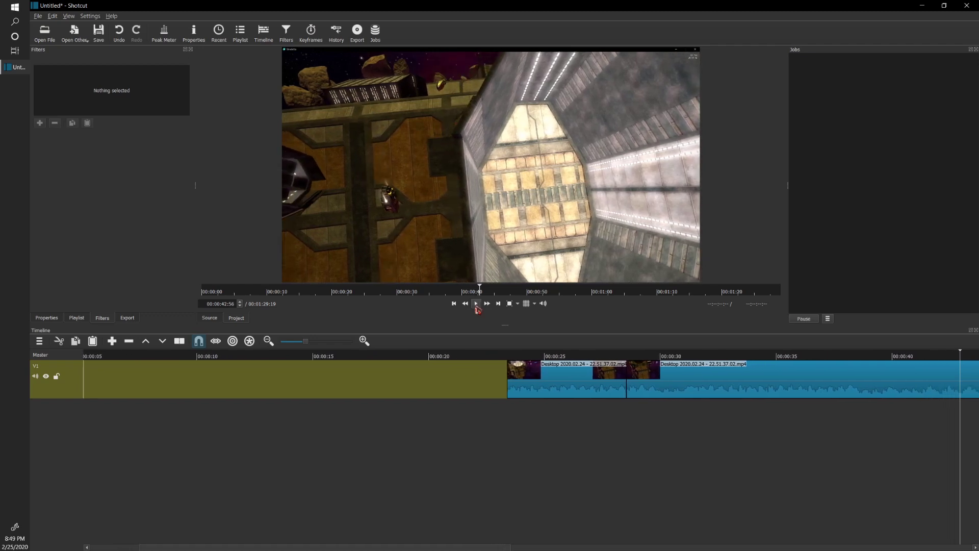
click(477, 305)
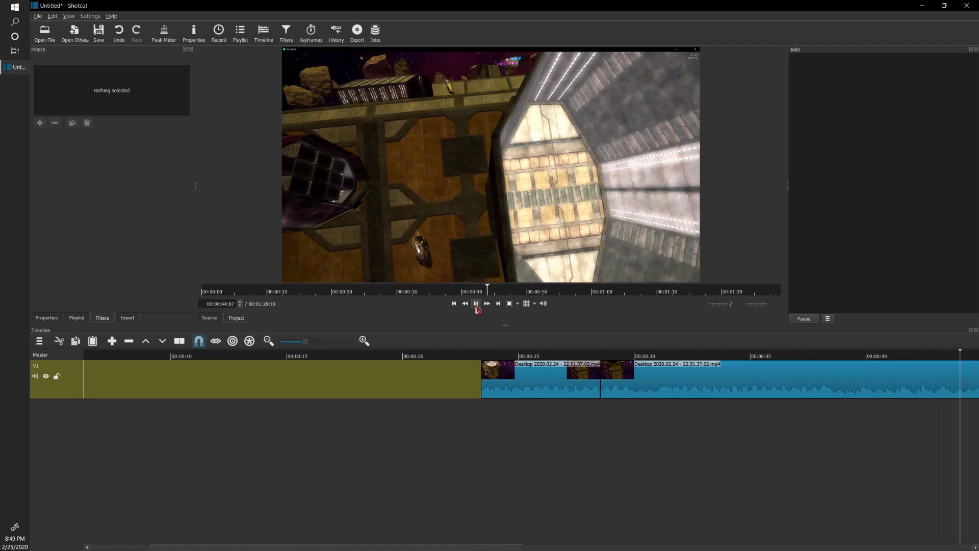
click(179, 341)
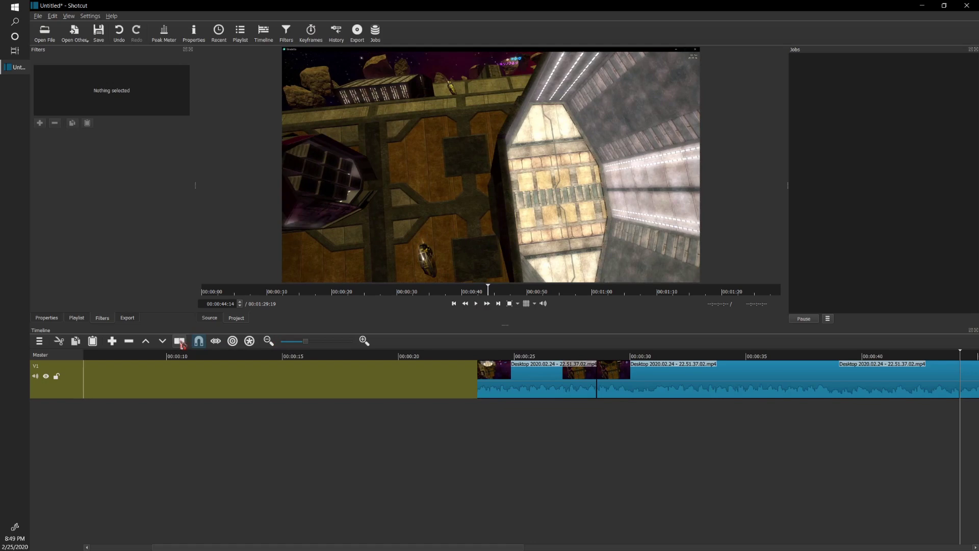
click(739, 378)
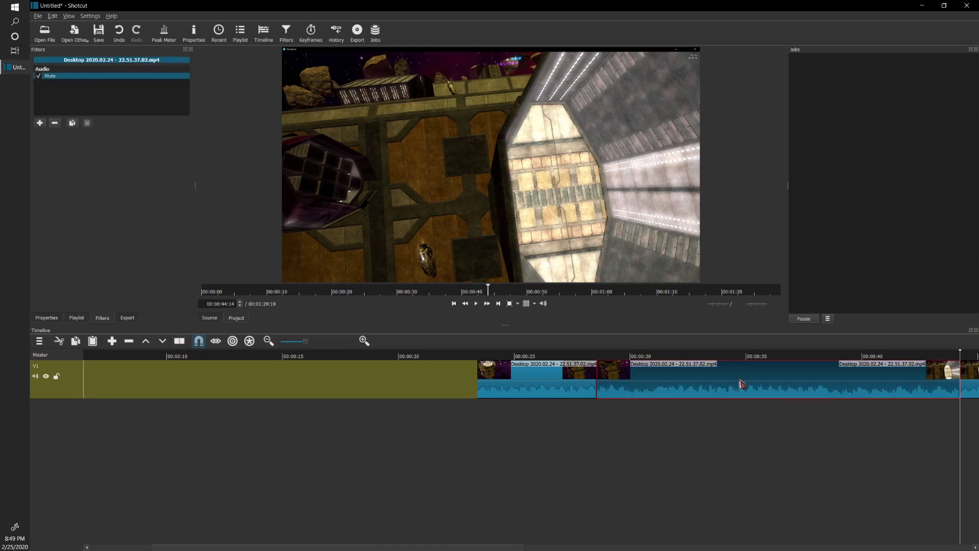
key(BackSpace)
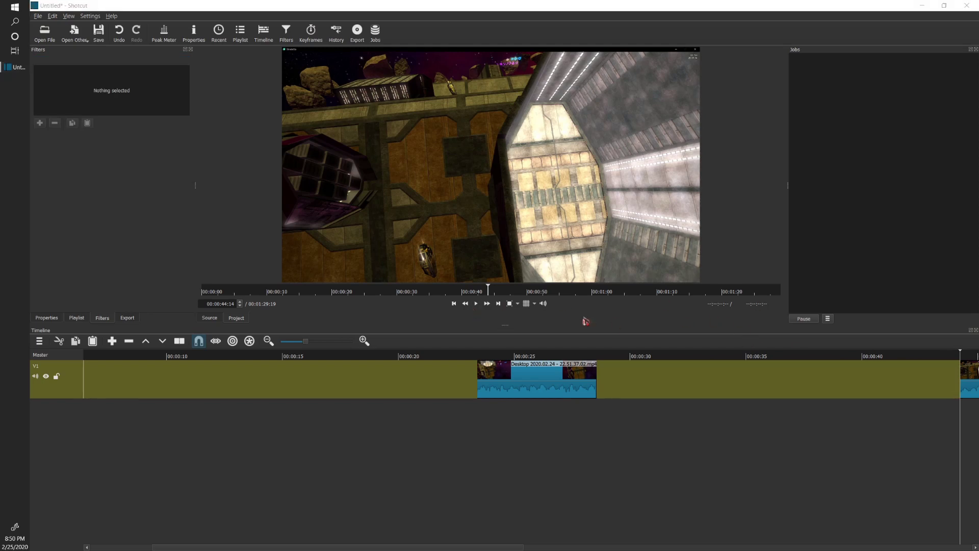
Play on through the last gameplay segment, pick the cut point just before the scene changes, and split it at 00:00:58:39
click(479, 306)
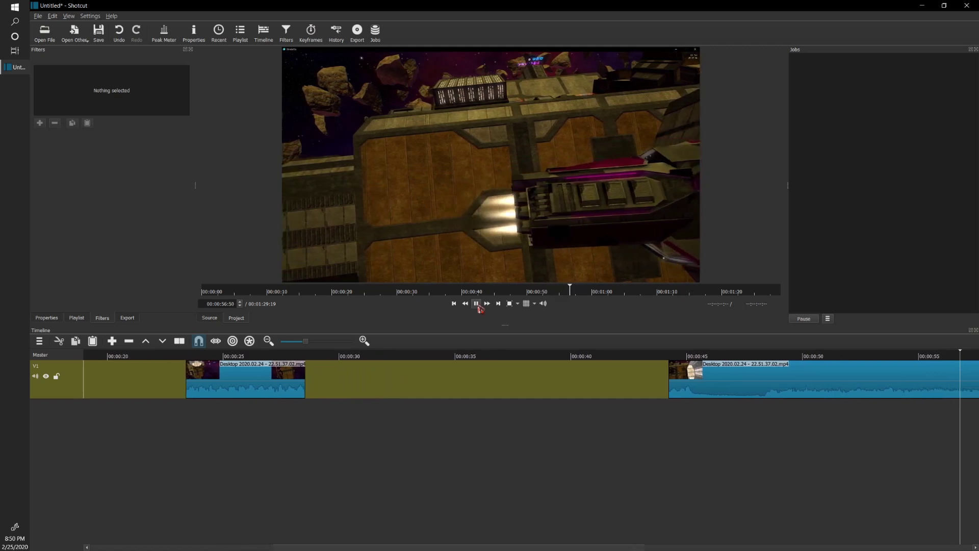
click(479, 306)
click(478, 305)
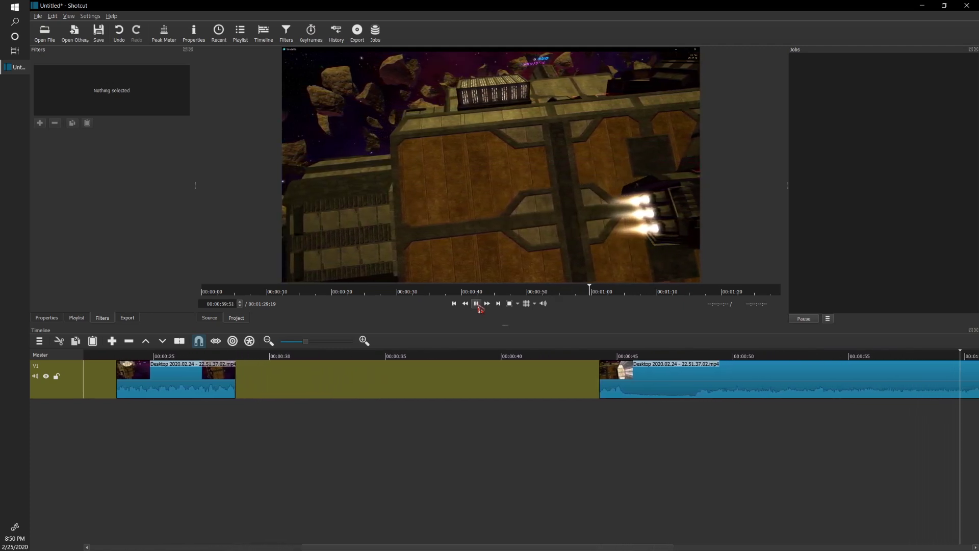
click(478, 305)
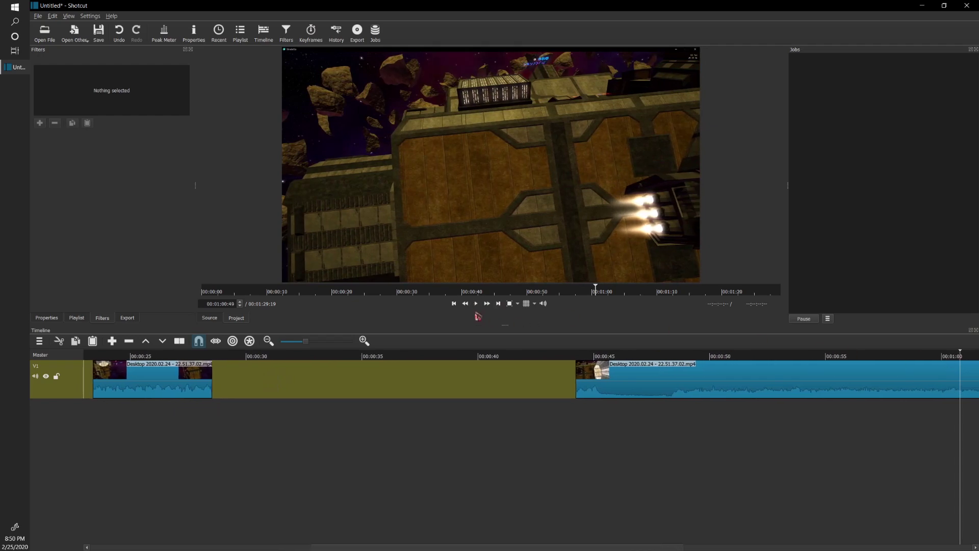
click(476, 306)
click(476, 306)
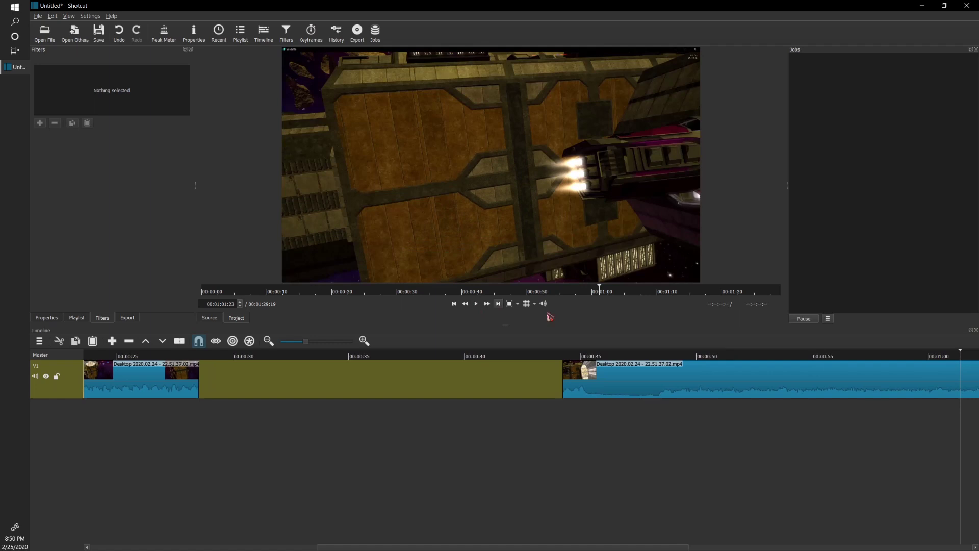
click(936, 358)
click(921, 357)
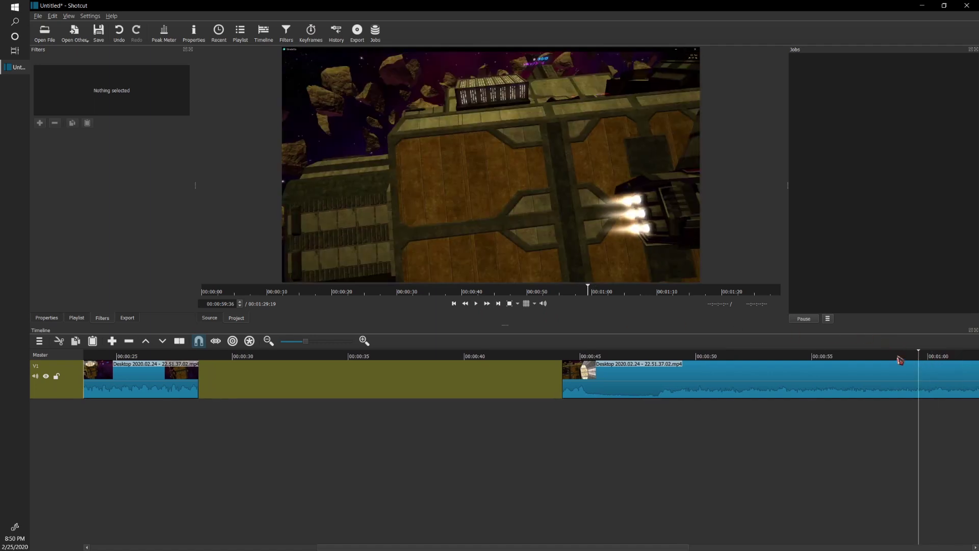
click(897, 357)
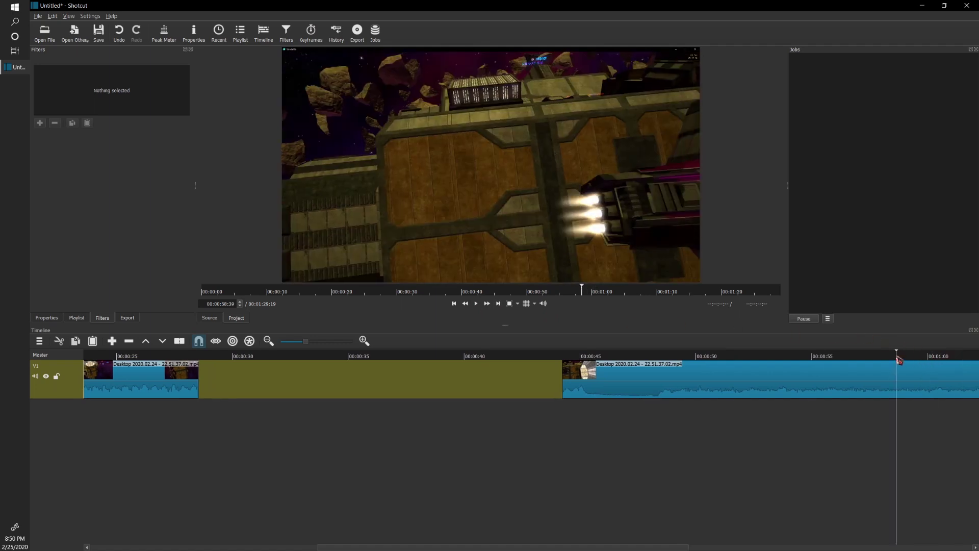
click(184, 341)
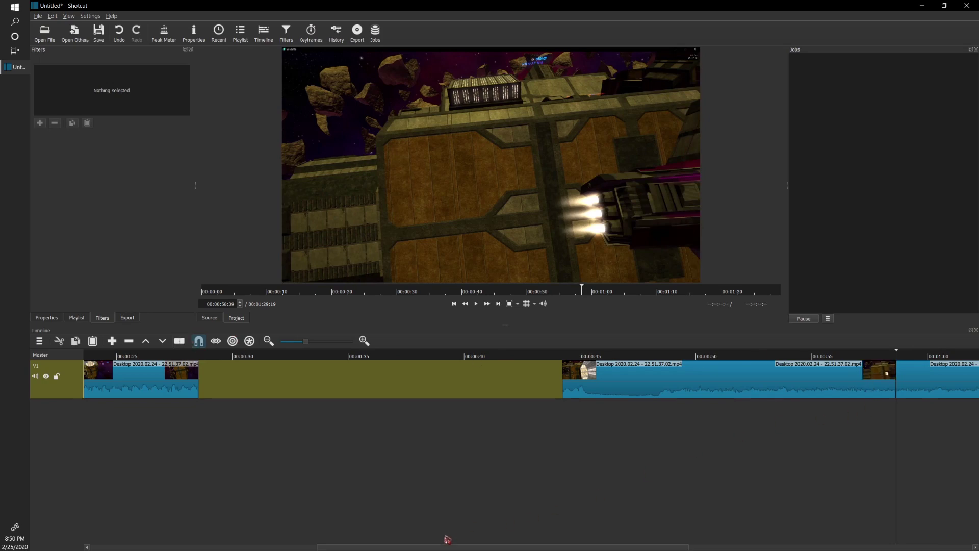
Remove the leftover gameplay footage after the 00:00:58:39 cut, up to the end of the track
drag(422, 545, 707, 534)
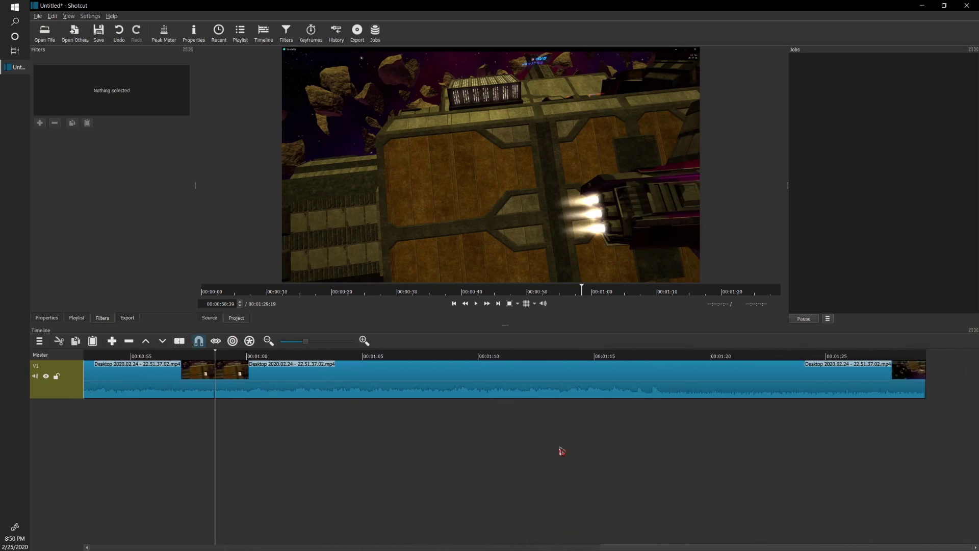
click(396, 392)
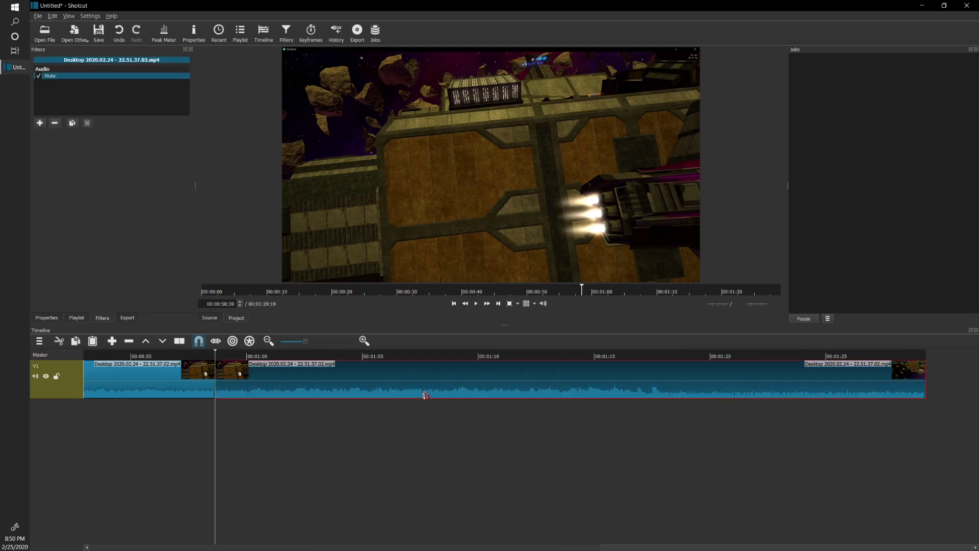
key(Delete)
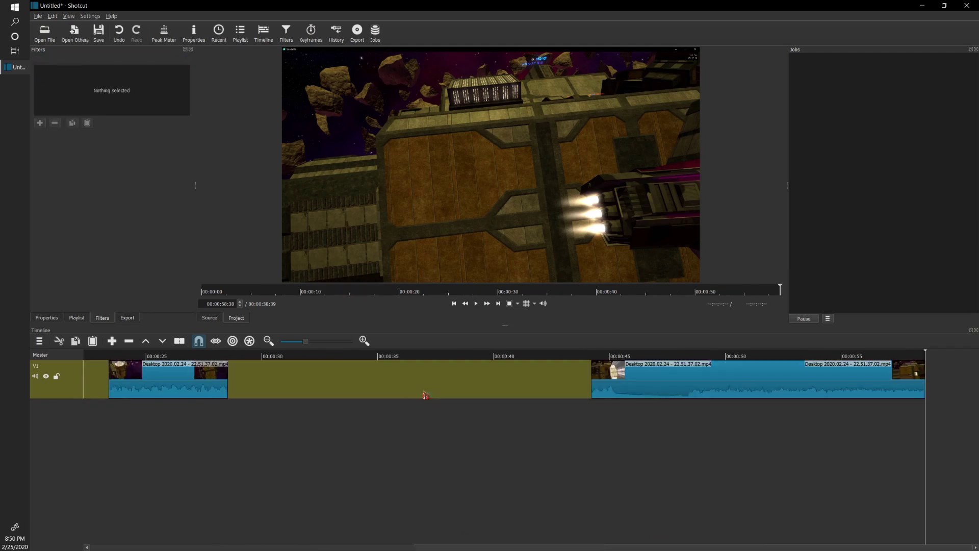
Place bg.png at the very start of track V1 and stretch it to about 10 seconds
drag(516, 549, 617, 527)
click(76, 318)
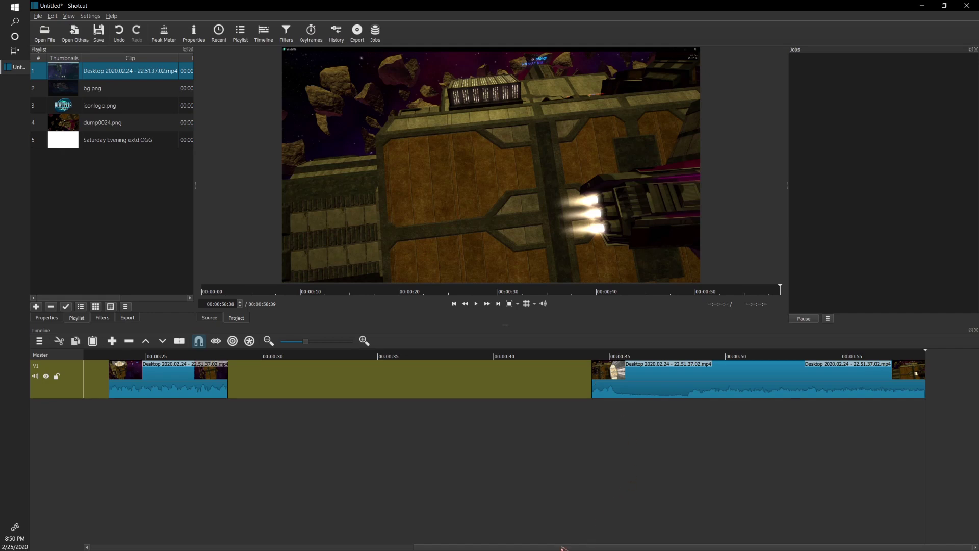
drag(561, 548, 132, 512)
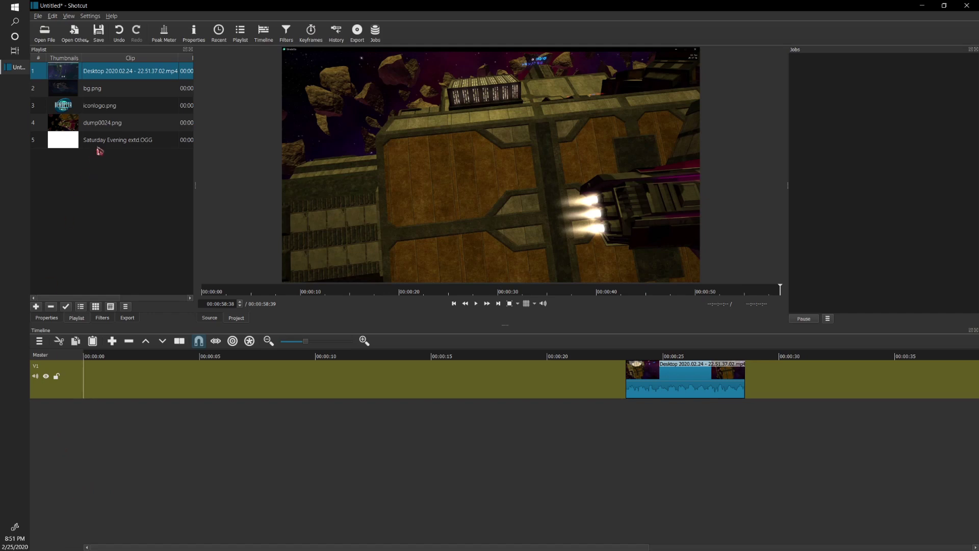
drag(91, 94, 88, 389)
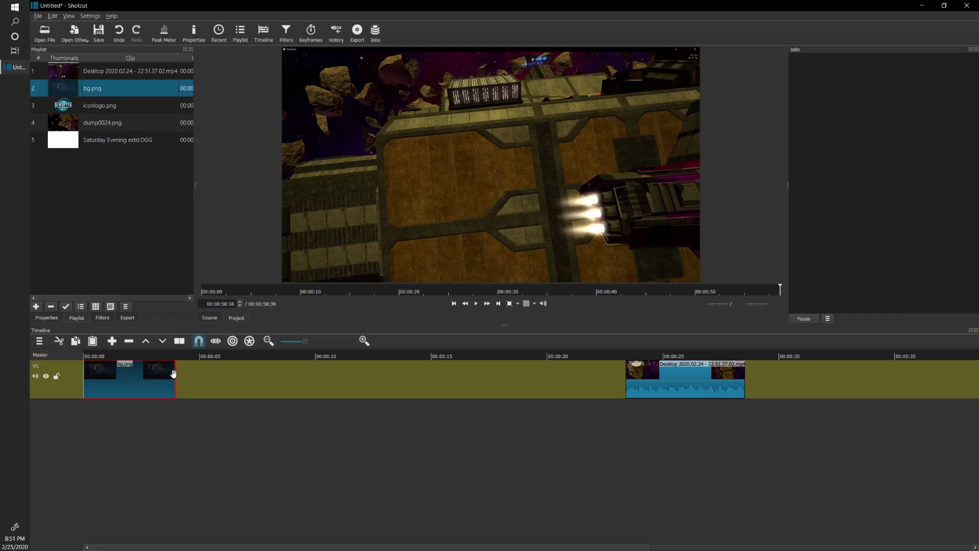
drag(177, 378, 322, 388)
scroll(194, 378, down, 5)
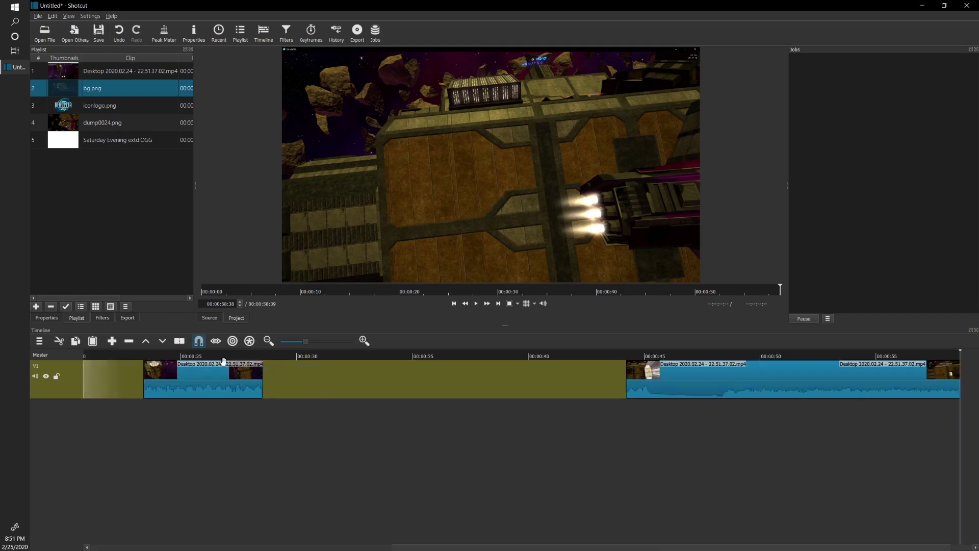
scroll(227, 542, up, 5)
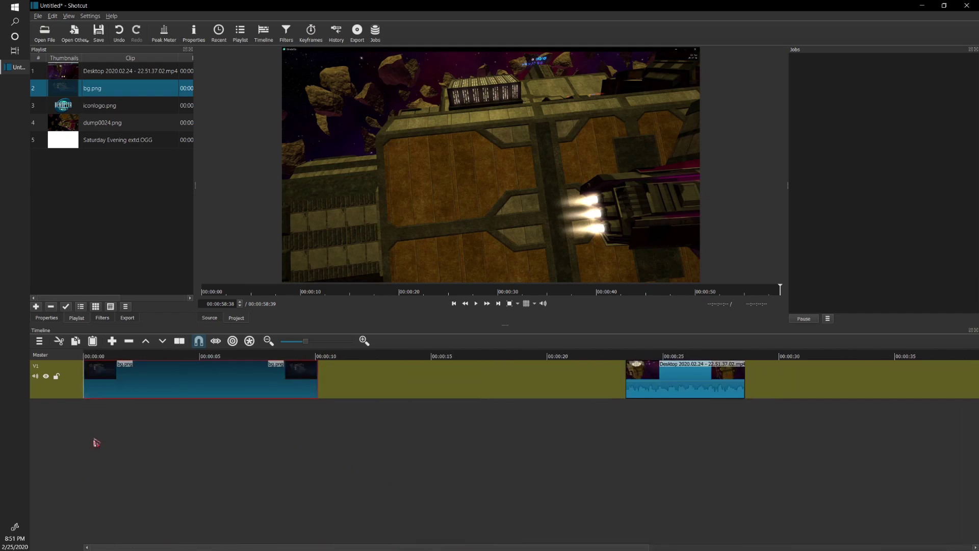
Add Text: Simple to bg.png reading "A new goliath-class capital ship flies with the TRI seal of approval under the capable hands of Guild Member" and the name
click(125, 362)
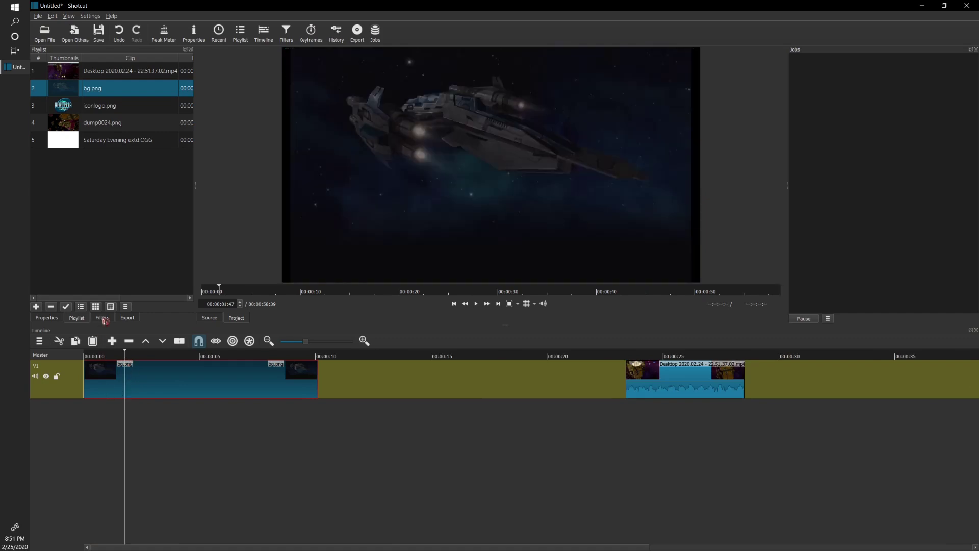
click(103, 319)
click(41, 127)
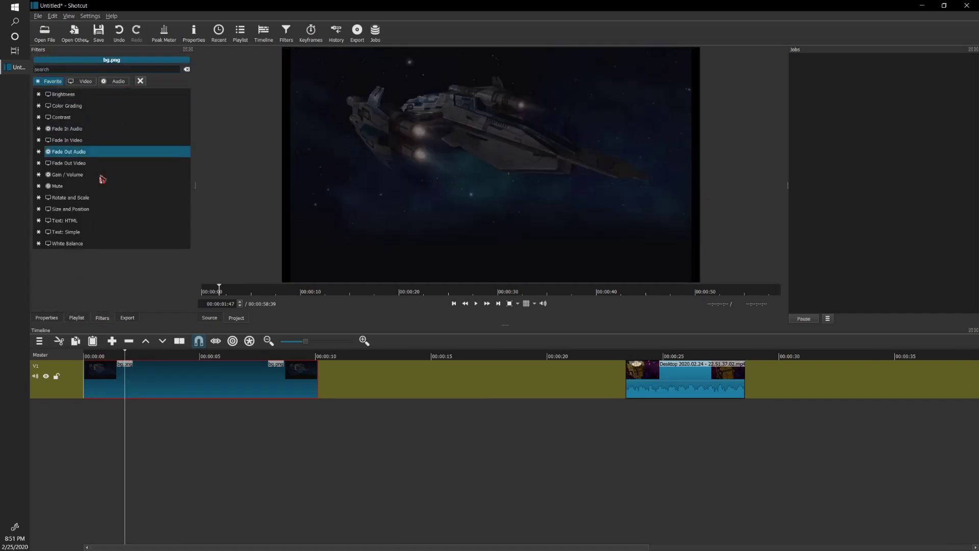
click(70, 237)
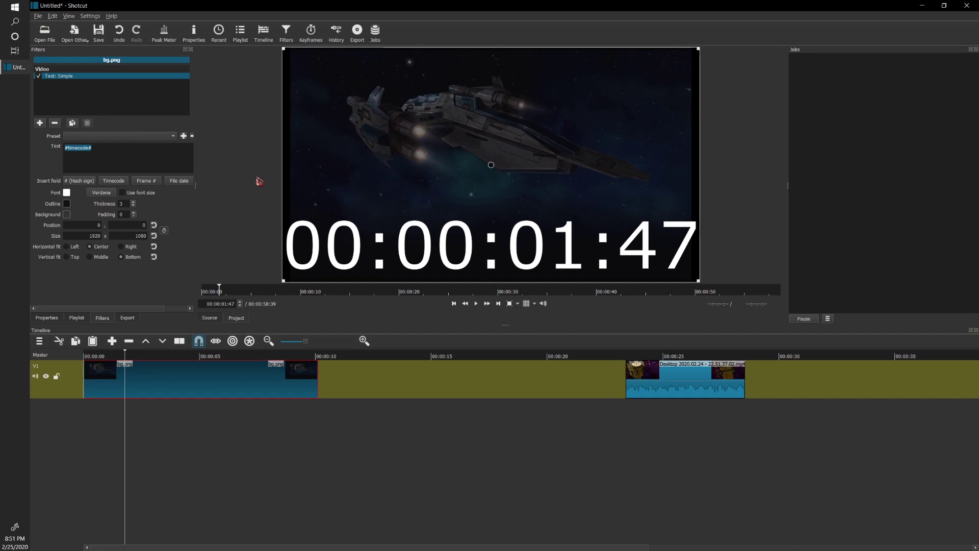
text(A new goliath-class capital ship flies with the TRI seal of approval under the capable hands of Guild Member Blighty!)
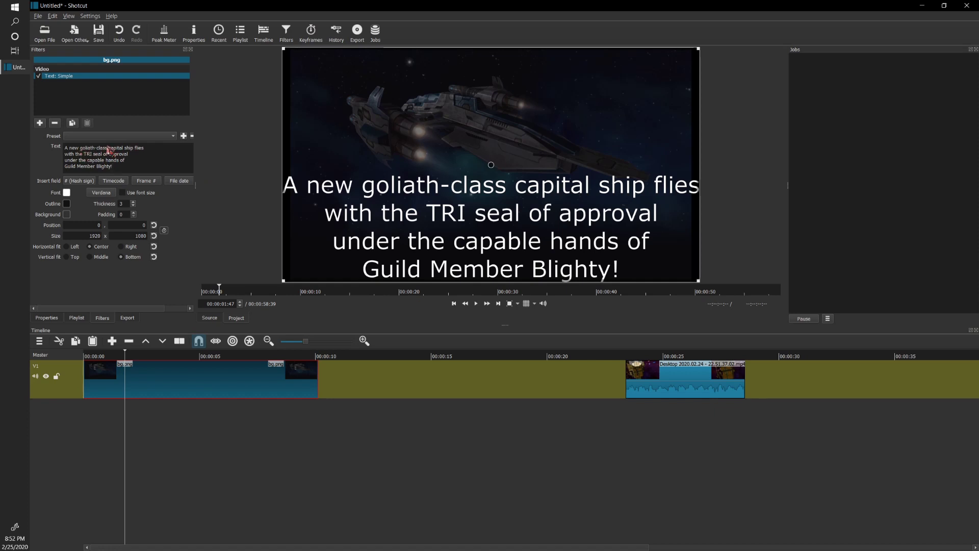
Delete "-class" from the bg.png caption and shrink its text box to 1744 x 947 at position 86, 0
drag(108, 149, 95, 148)
key(BackSpace)
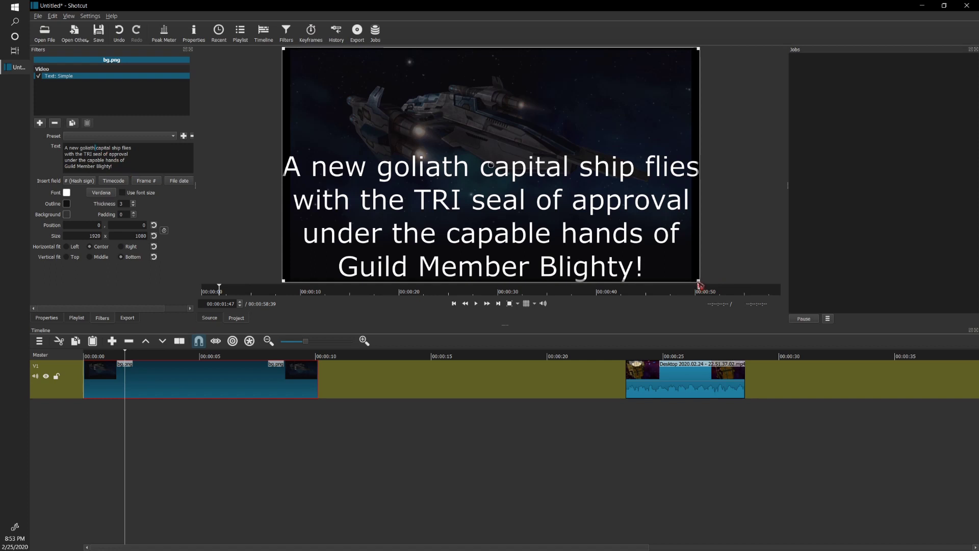
drag(700, 283, 679, 251)
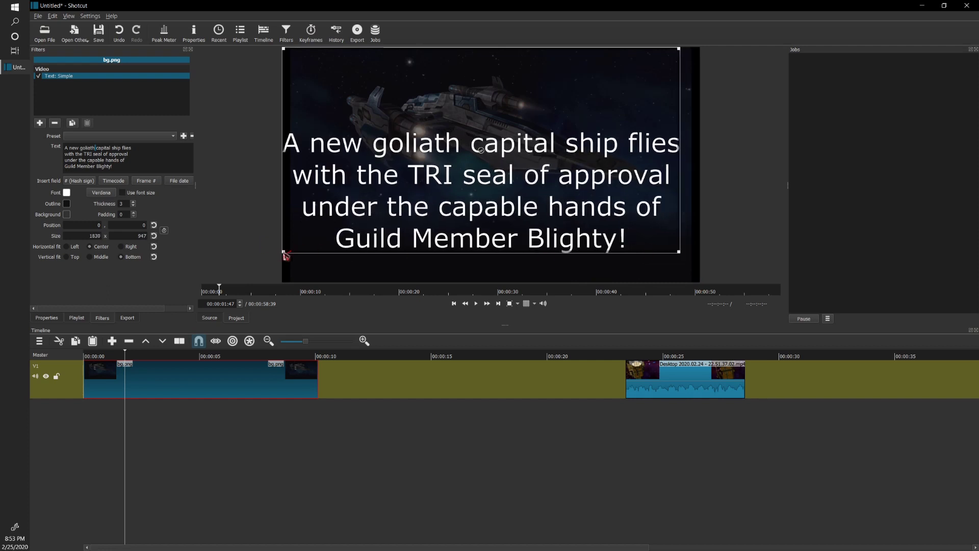
drag(285, 255, 309, 256)
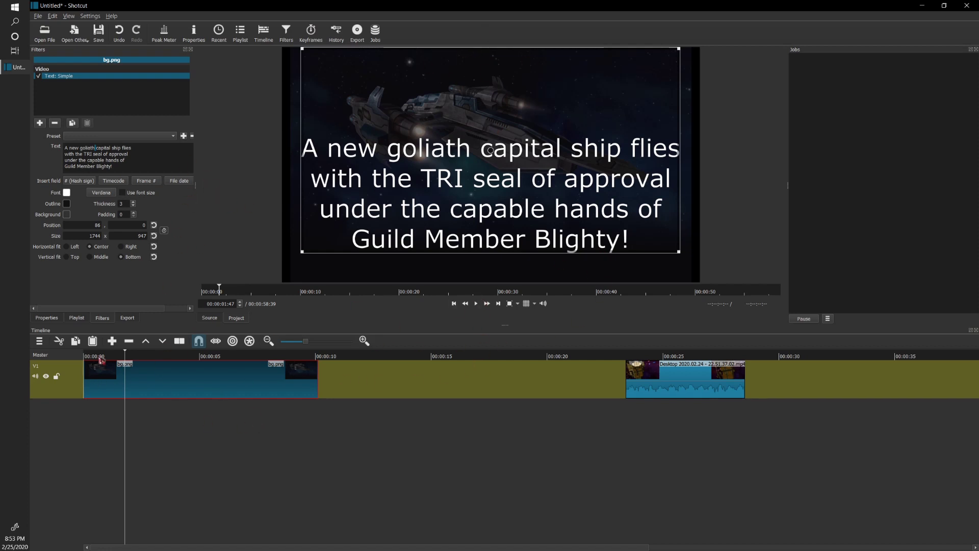
Play the captioned bg.png title from the start to check its reading time and extend the clip to about 11 seconds
drag(100, 359, 79, 362)
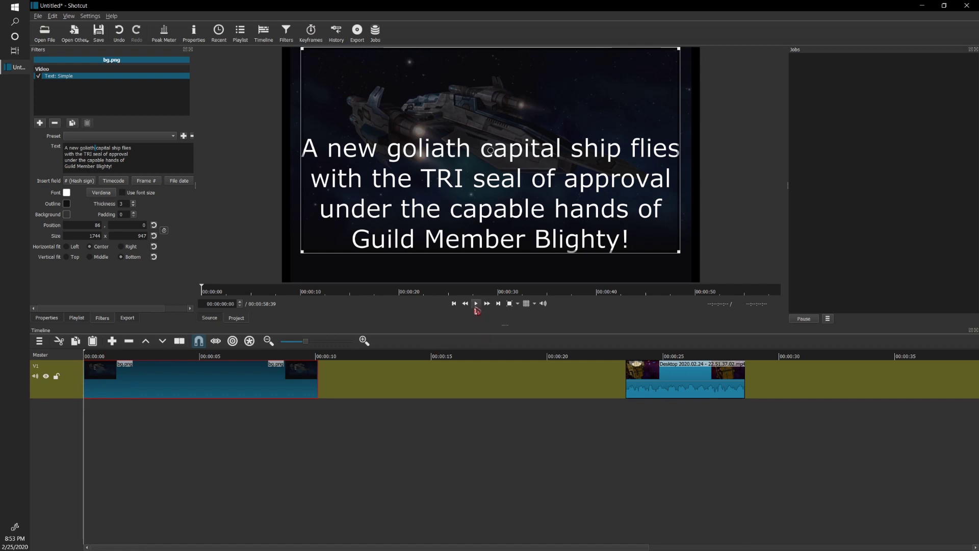
click(476, 309)
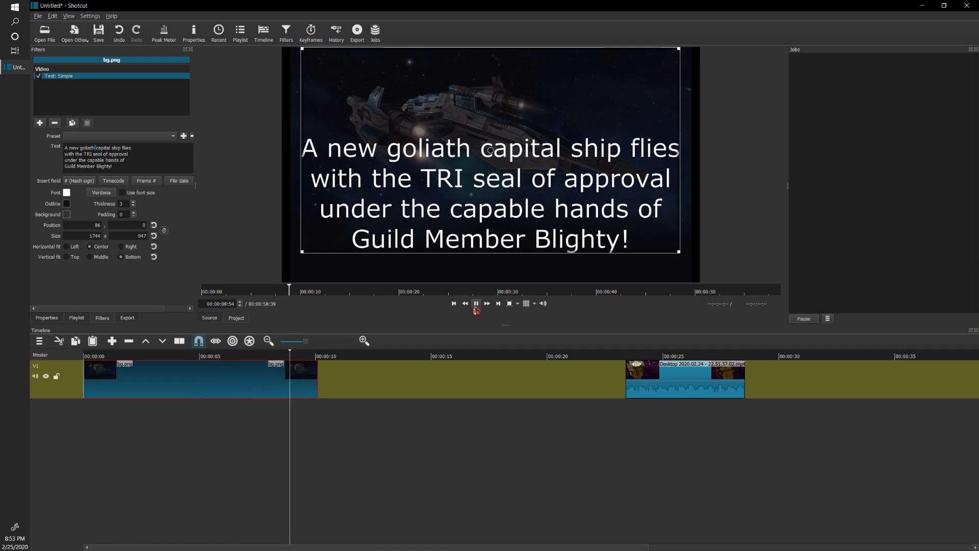
click(475, 307)
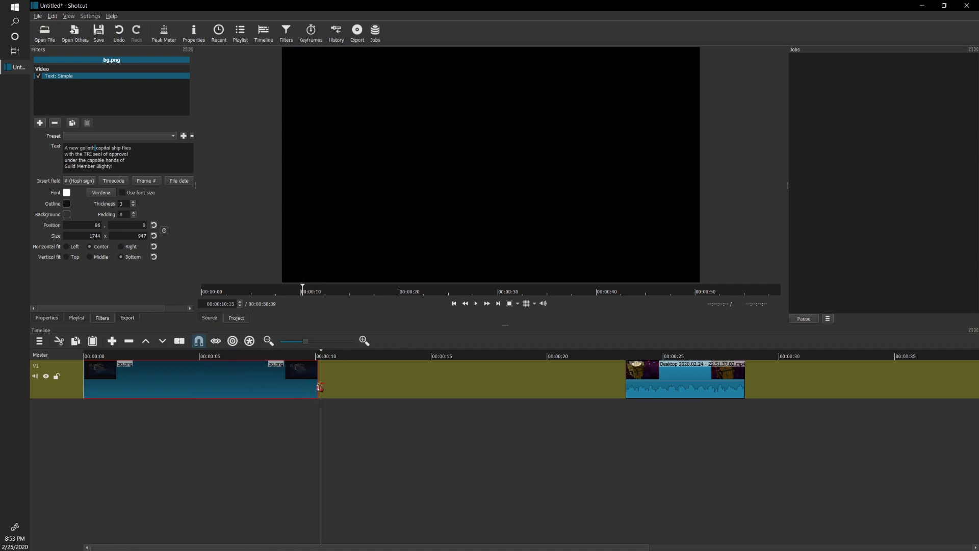
drag(319, 382, 342, 385)
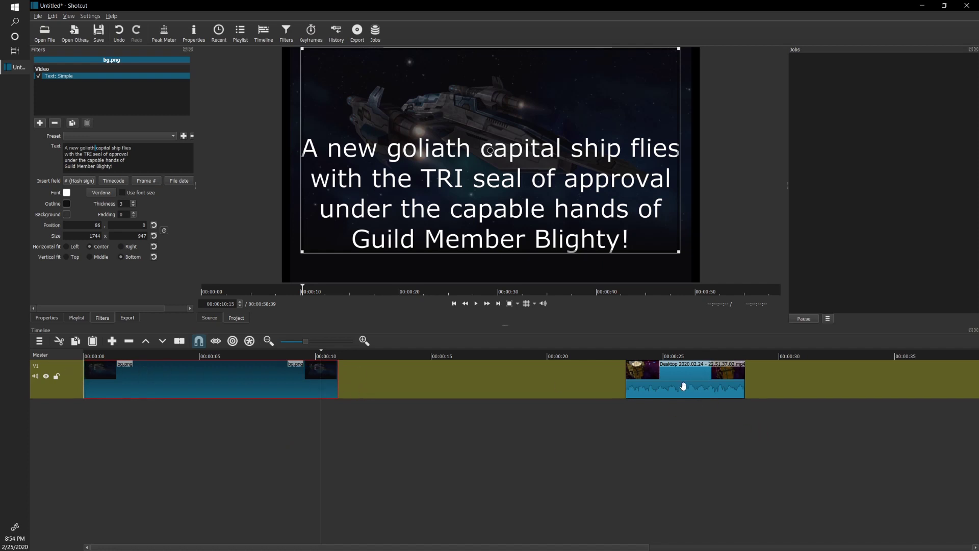
Move the first gameplay segment along track V1 so it starts directly at the end of bg.png
click(624, 356)
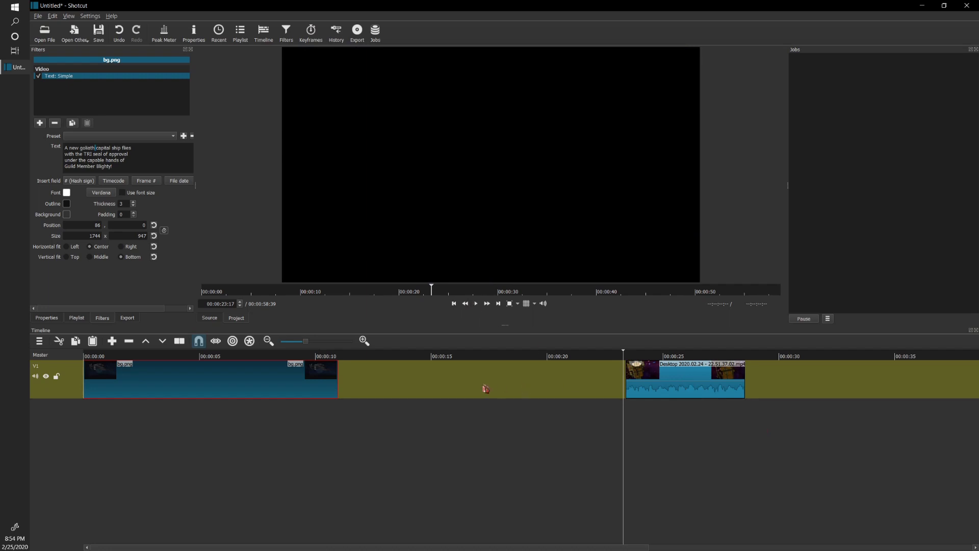
drag(656, 383, 387, 384)
drag(359, 496, 362, 550)
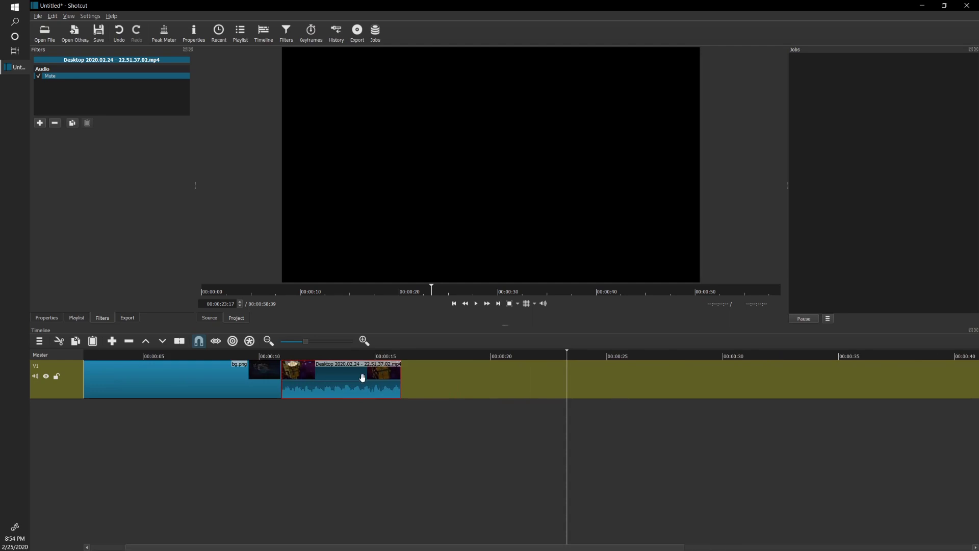
Play through the moved gameplay segment and place dump0024.png directly after it on track V1
click(271, 356)
click(477, 303)
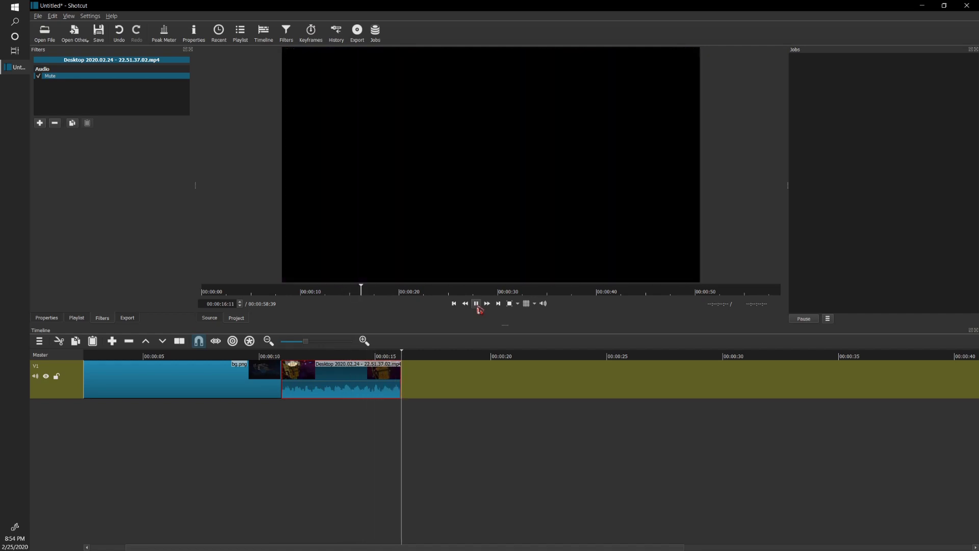
click(477, 304)
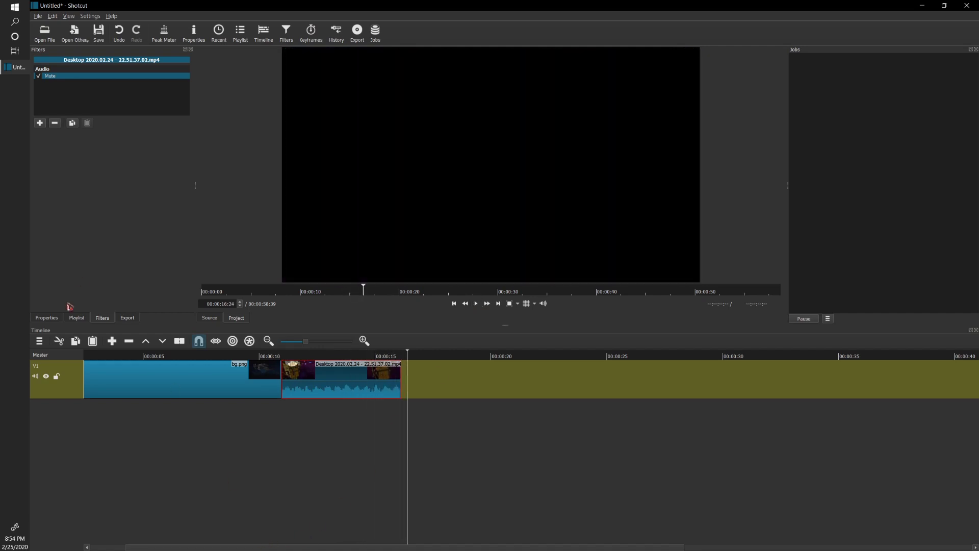
click(77, 318)
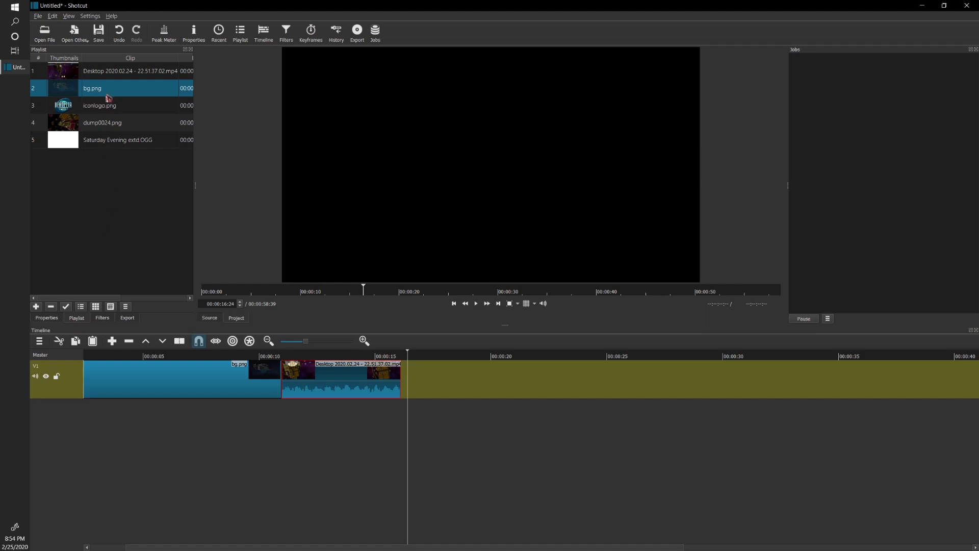
drag(102, 131, 432, 371)
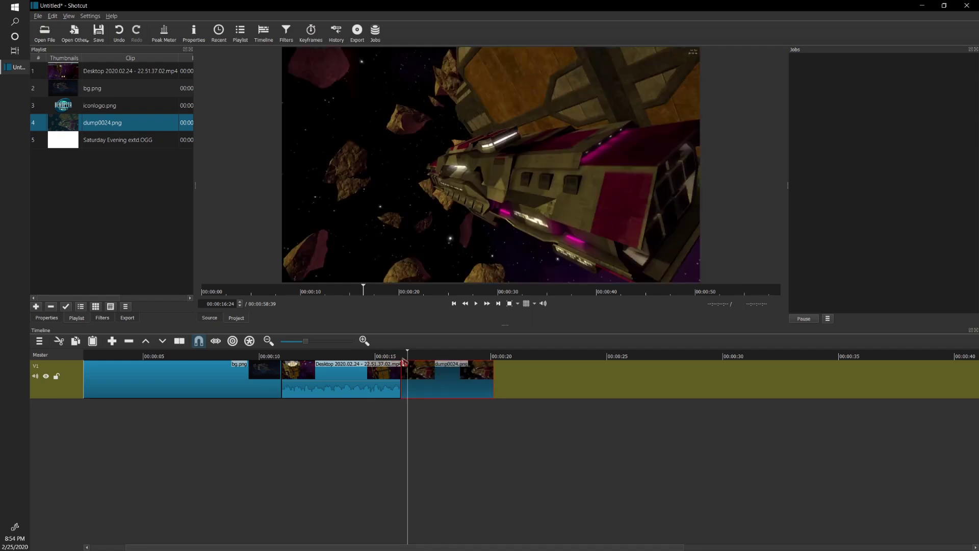
Add a Text: Simple caption to dump0024.png with four lines congratulating the guild member "on the completion of your new Goliath!"
click(102, 317)
click(37, 123)
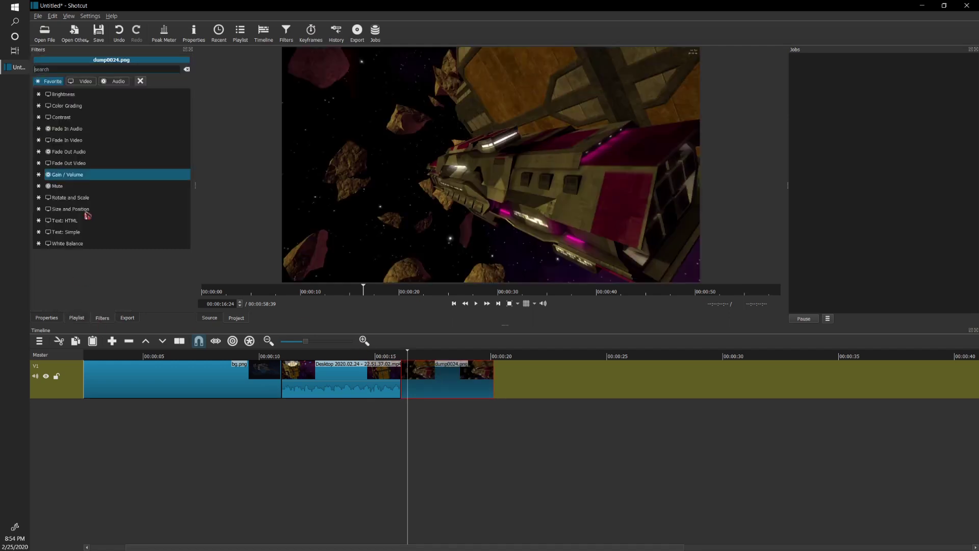
click(67, 235)
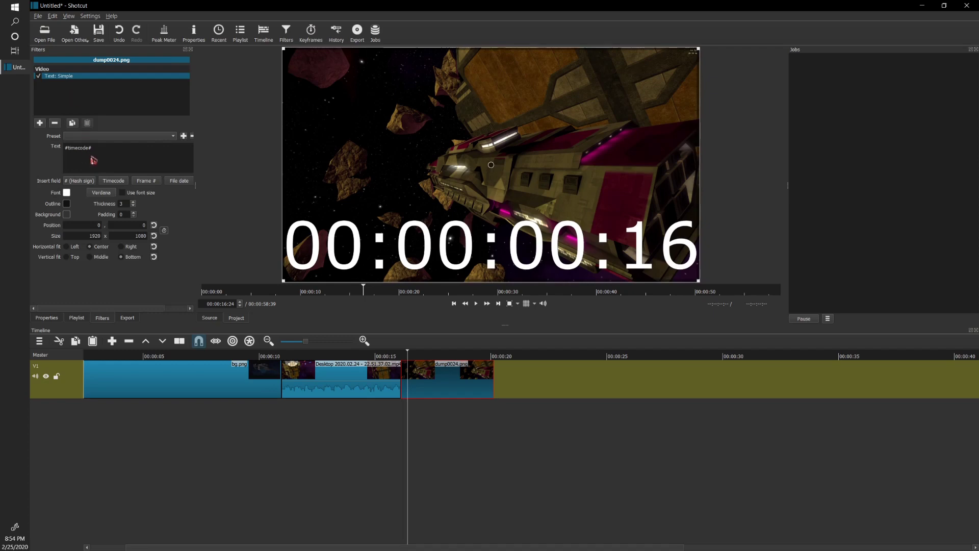
drag(94, 149, 46, 147)
text(Co)
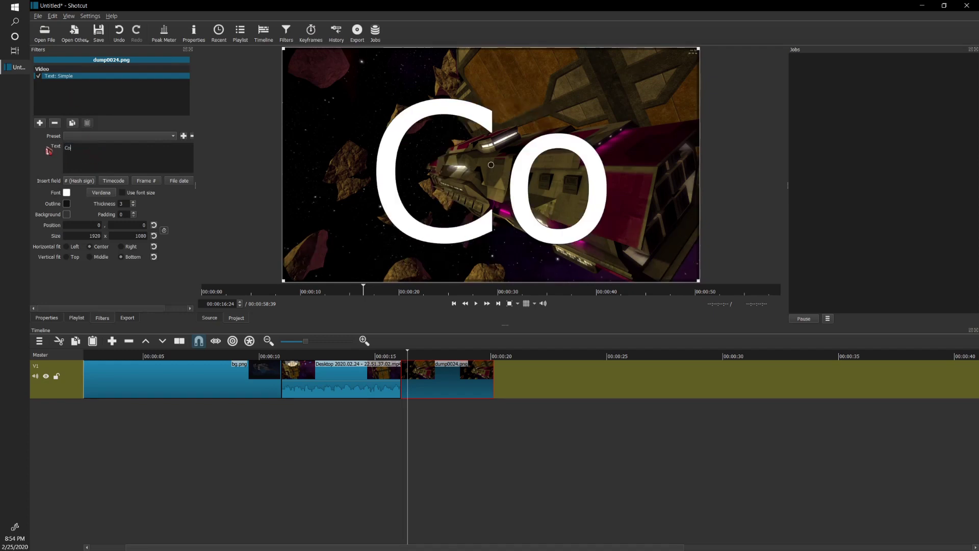
text(ngratulations, Blighty, on the)
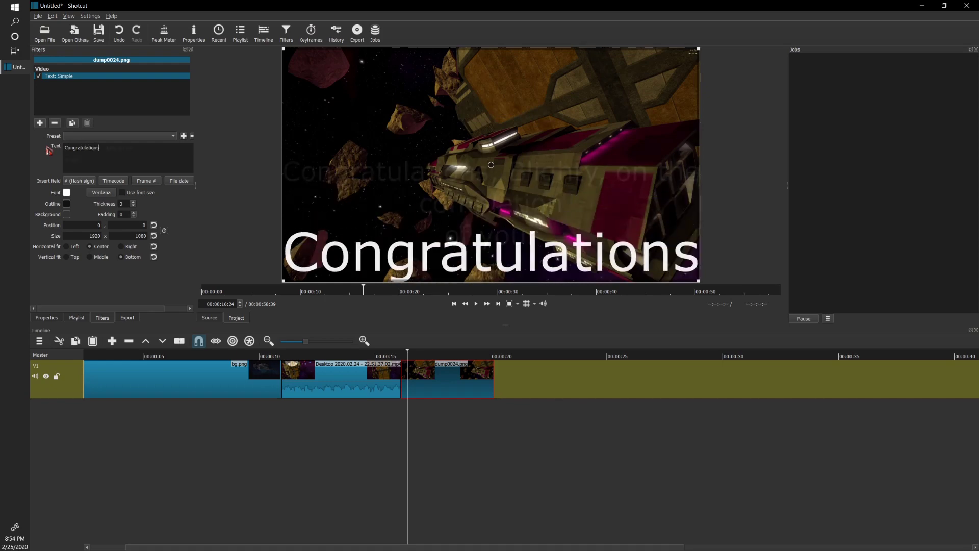
key(Return)
text(completion)
key(Return)
text(of your)
key(Return)
text(new Goliath!)
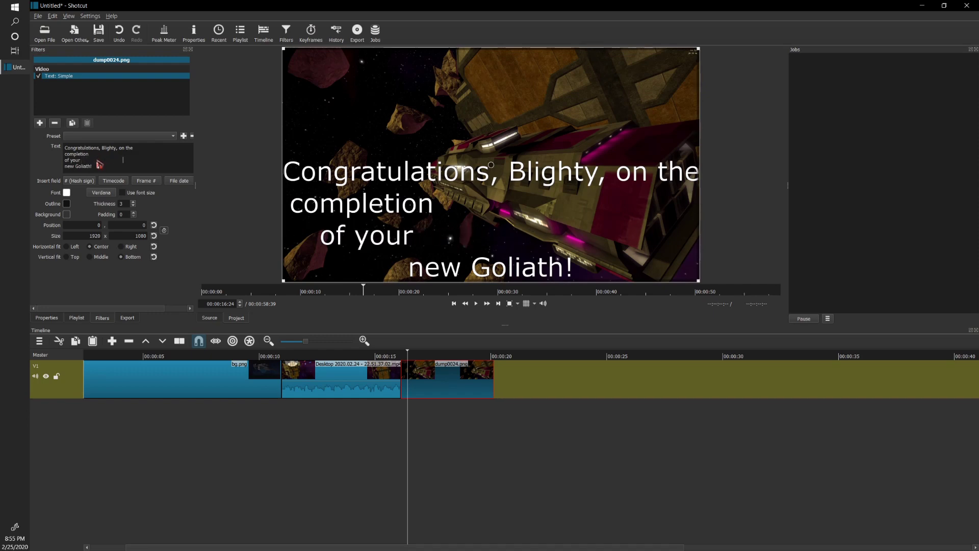
key(Down)
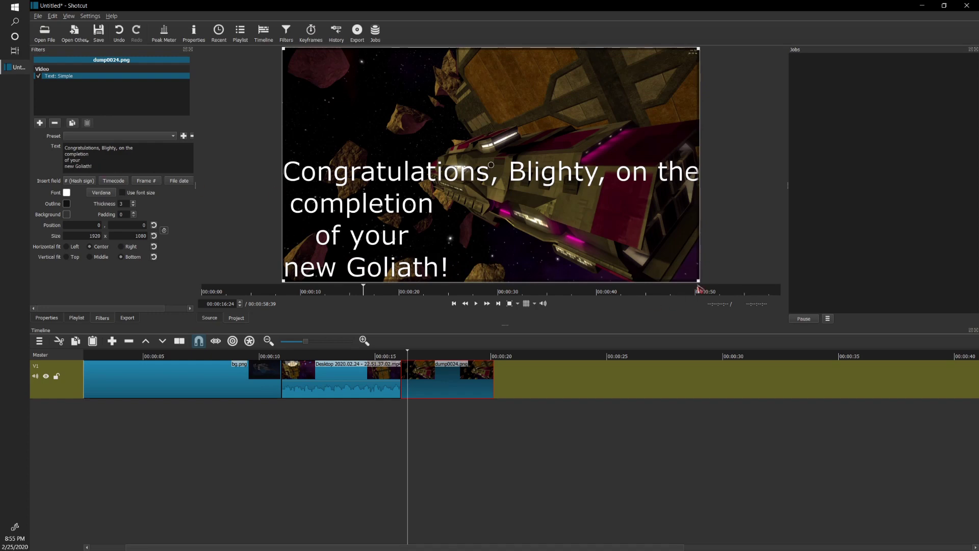
Shrink the dump0024.png caption's text box to 1739 x 776 at position 67, 0 and set its outline thickness to 15
drag(700, 283, 671, 220)
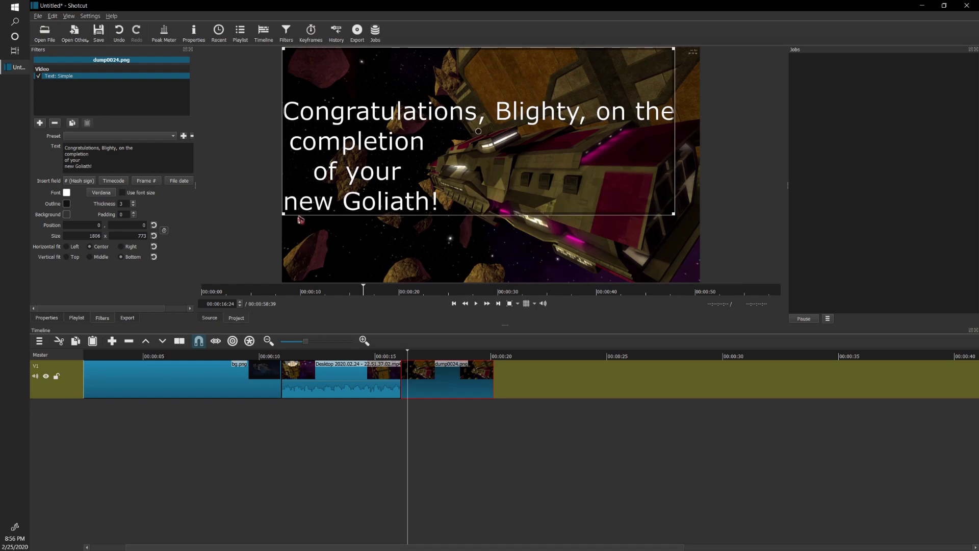
drag(287, 218, 306, 221)
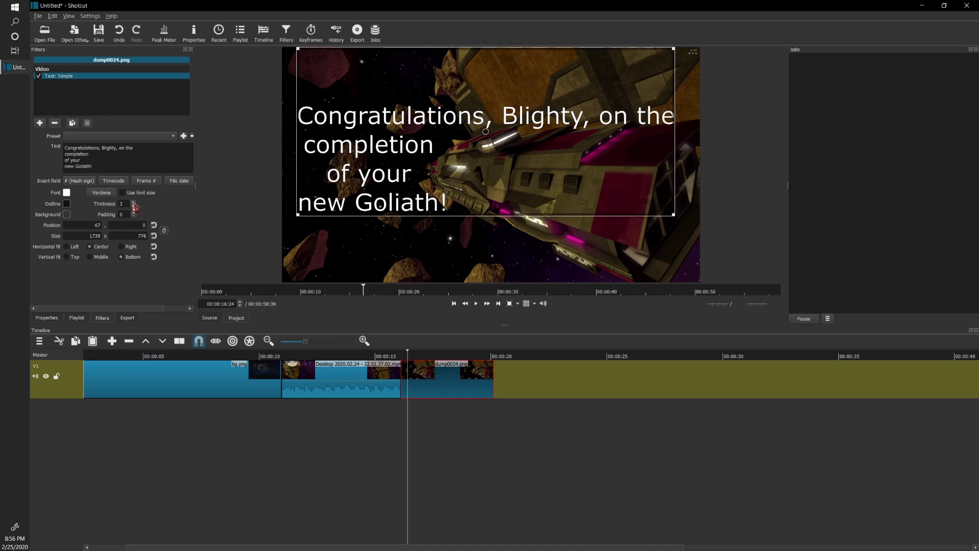
scroll(134, 206, up, 20)
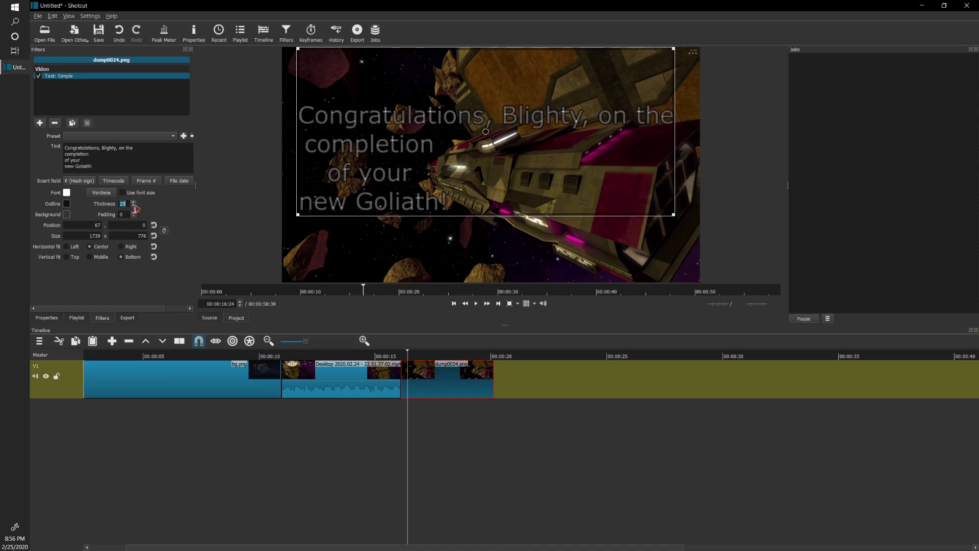
scroll(136, 208, down, 12)
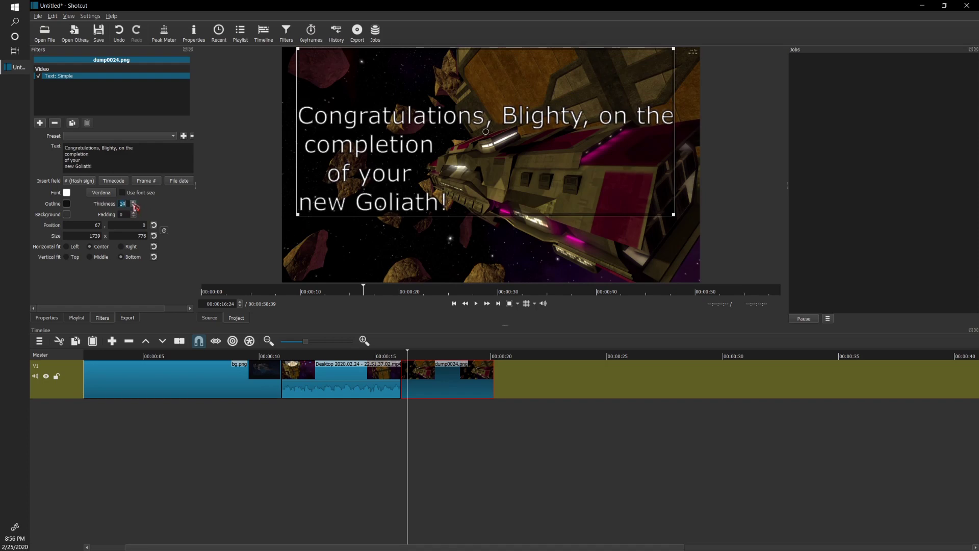
scroll(135, 206, up, 1)
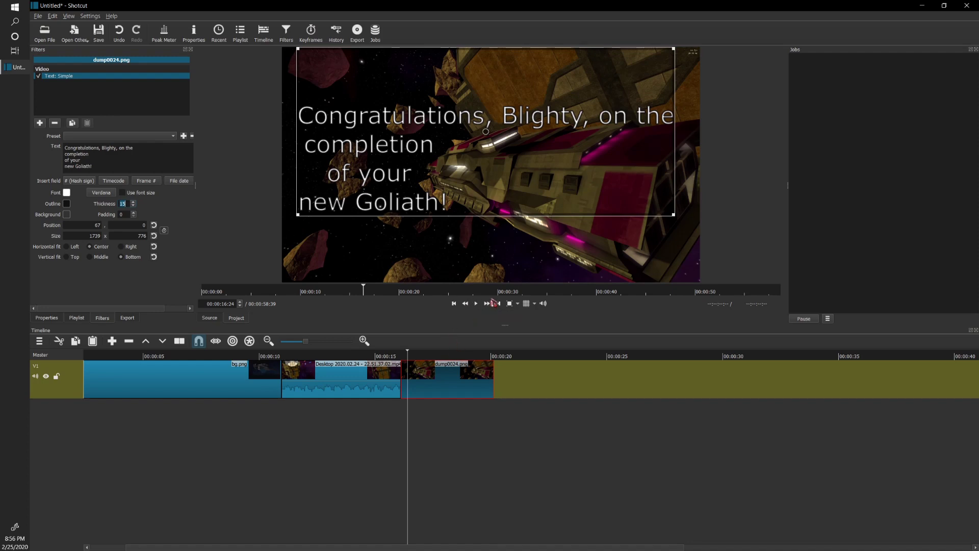
Play from just before dump0024.png through to its end to check the caption's reading time
click(389, 353)
click(476, 304)
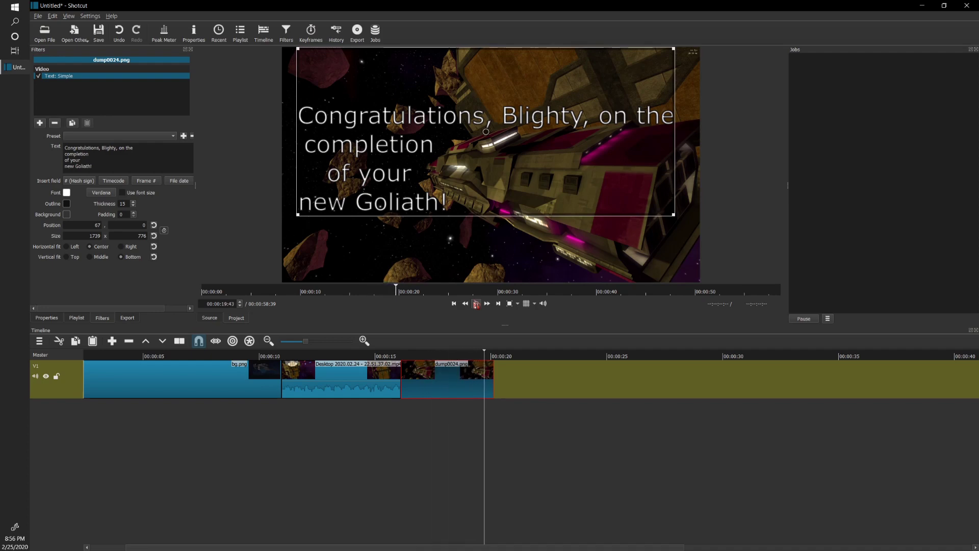
click(477, 305)
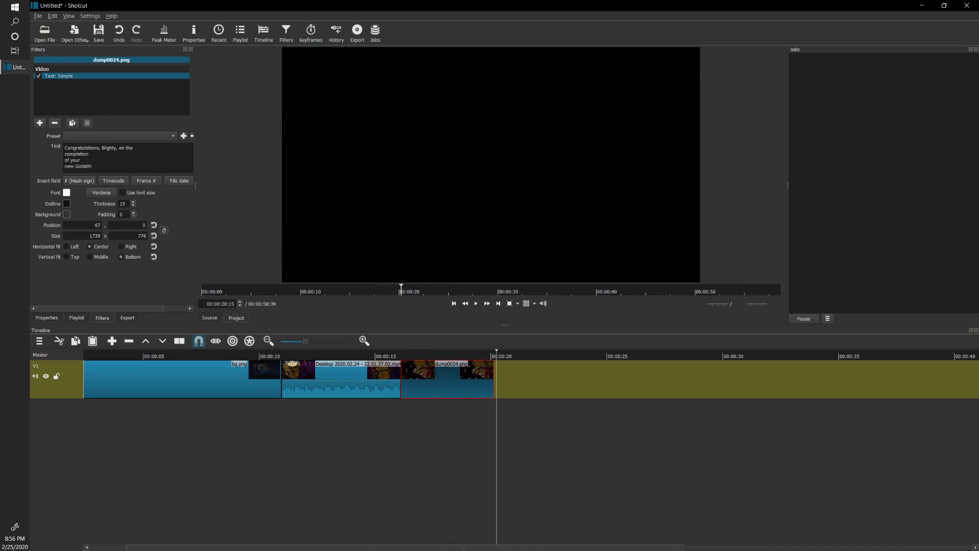
Move the remaining gameplay segment along track V1 so it starts directly at the end of dump0024.png
drag(490, 546, 775, 536)
click(711, 388)
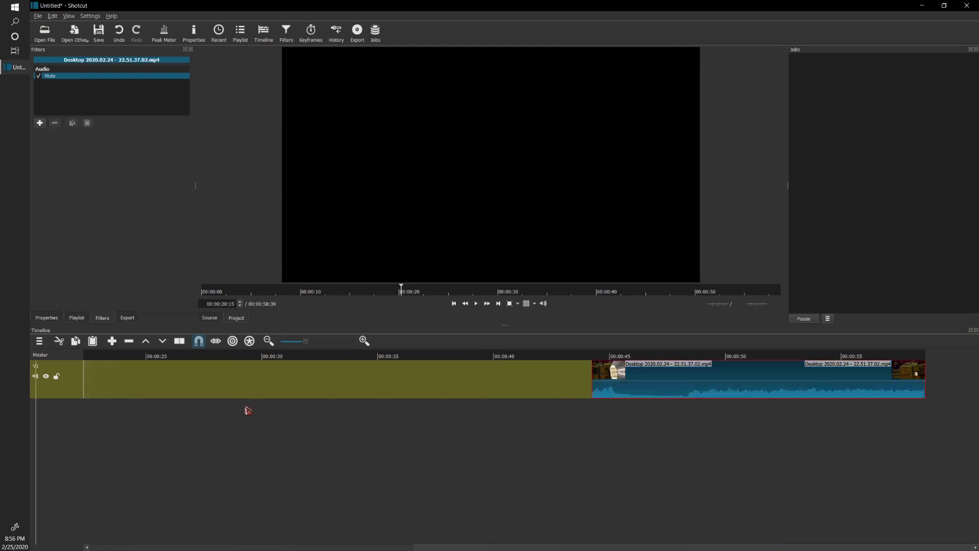
drag(247, 410, 71, 393)
drag(696, 382, 399, 382)
click(514, 355)
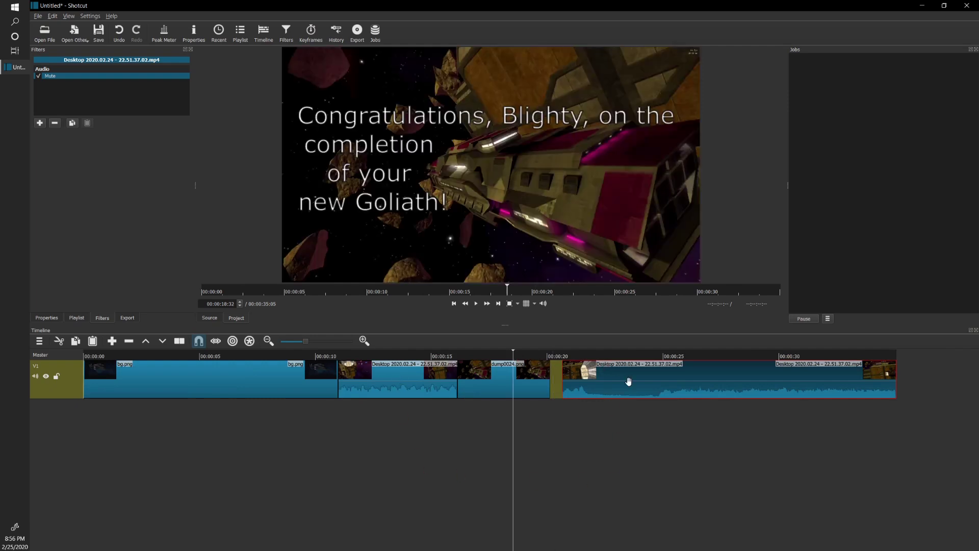
drag(629, 381, 612, 380)
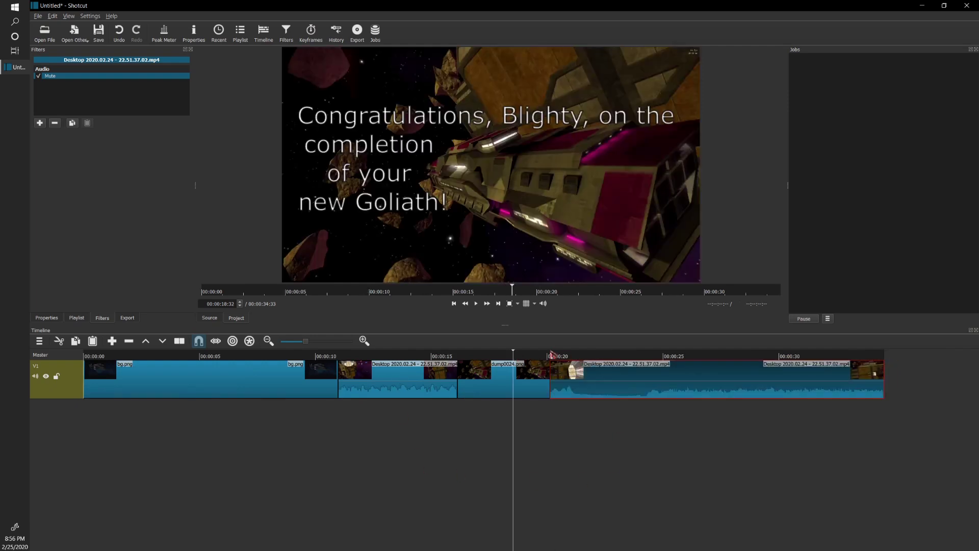
Play into the last gameplay segment and split it at 00:00:23:34
click(476, 304)
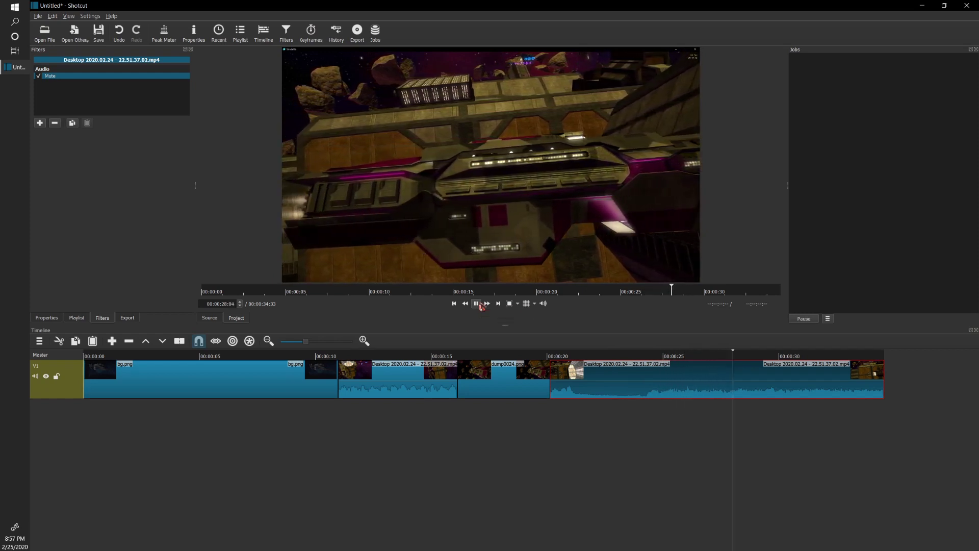
click(477, 304)
click(610, 356)
click(631, 356)
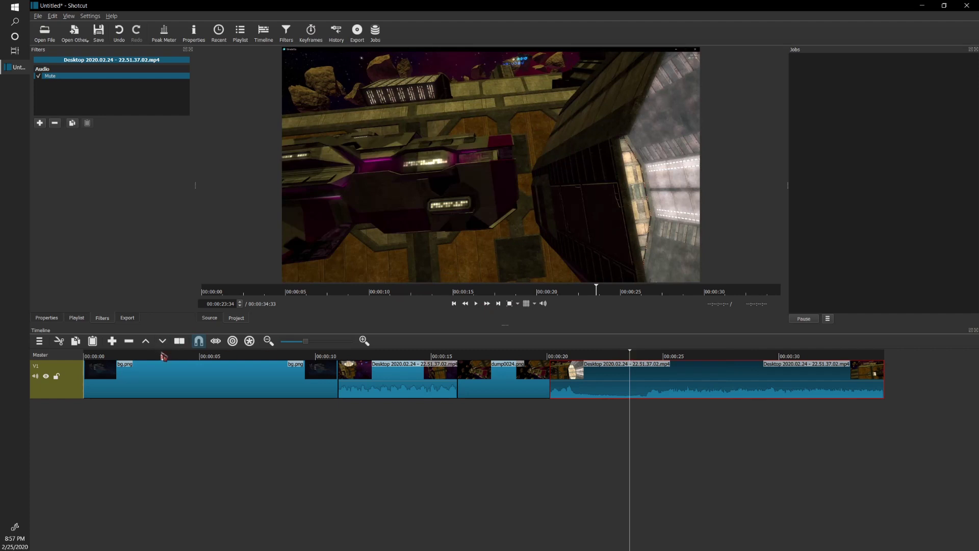
key(s)
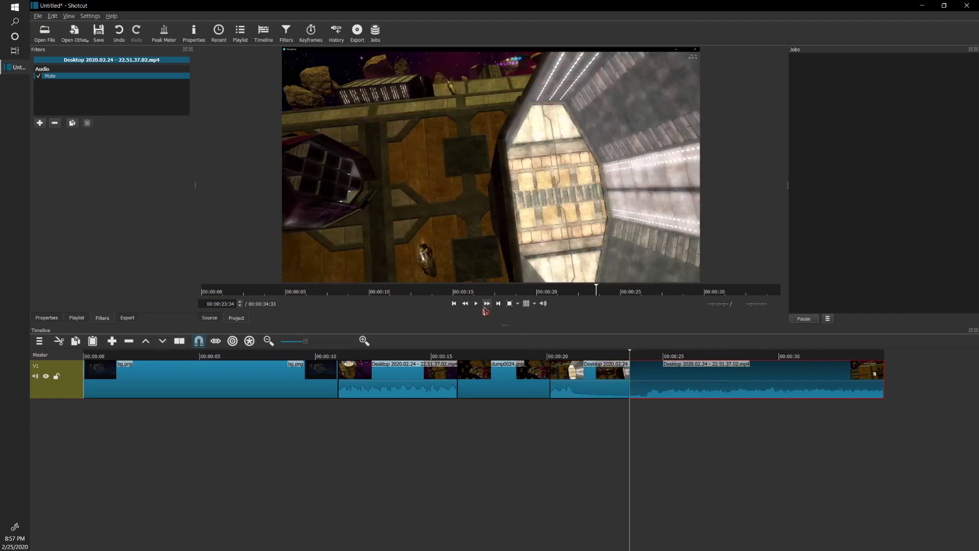
Play the final gameplay piece, split it at 00:00:33:17 and delete everything after the cut
click(478, 305)
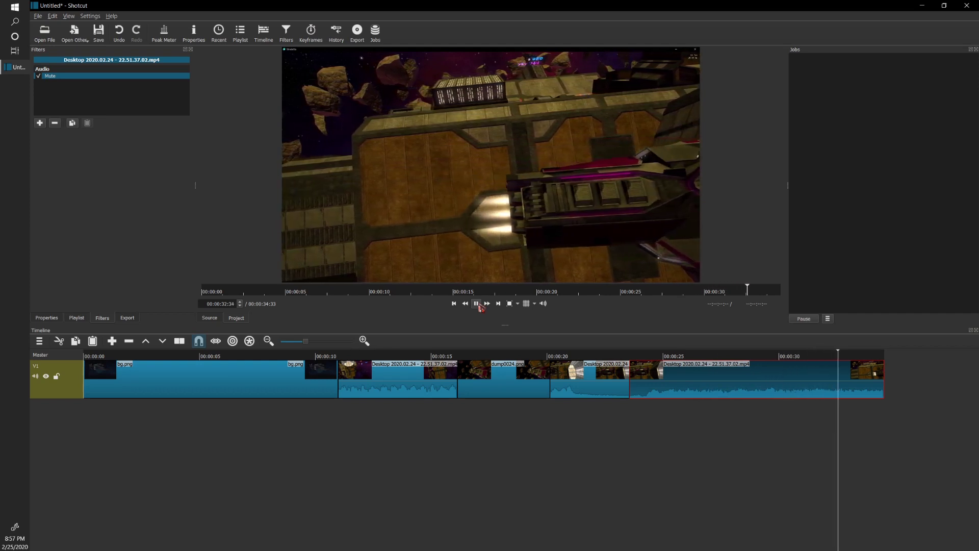
click(478, 304)
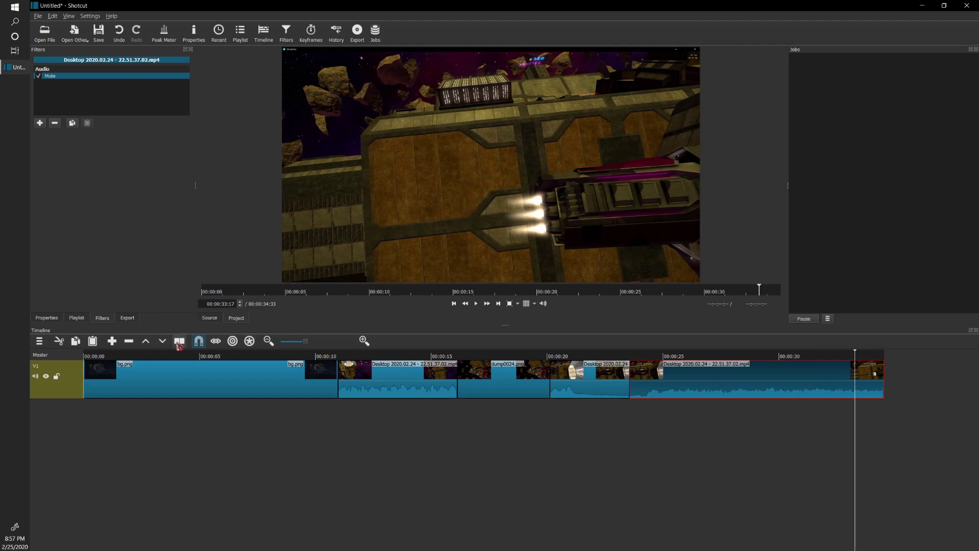
click(179, 341)
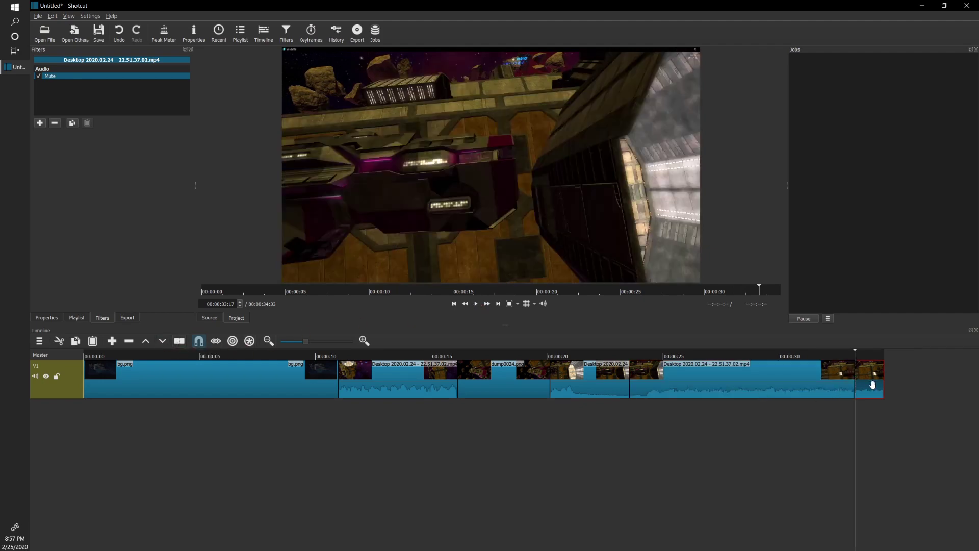
key(Delete)
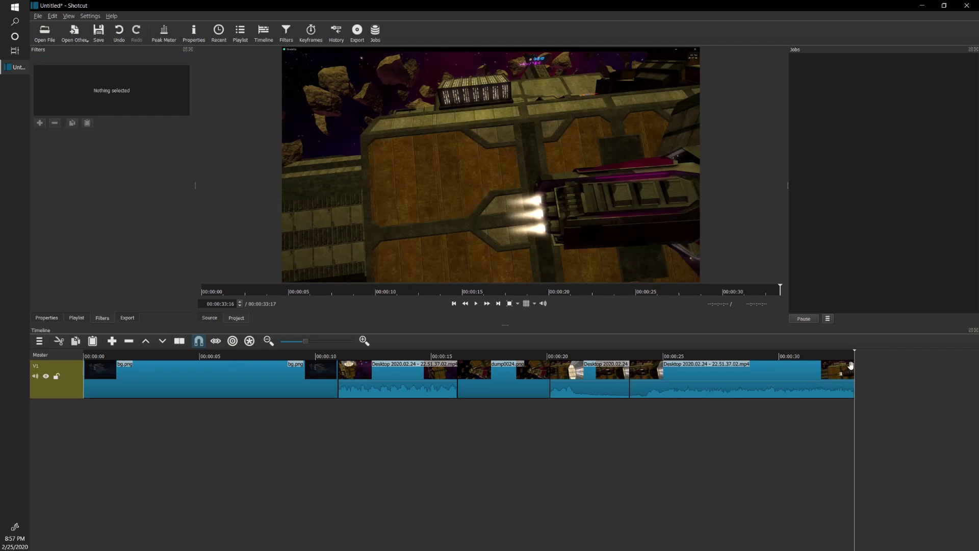
Add a video and audio fade-in at the start of bg.png and play it through to the first gameplay segment
click(84, 357)
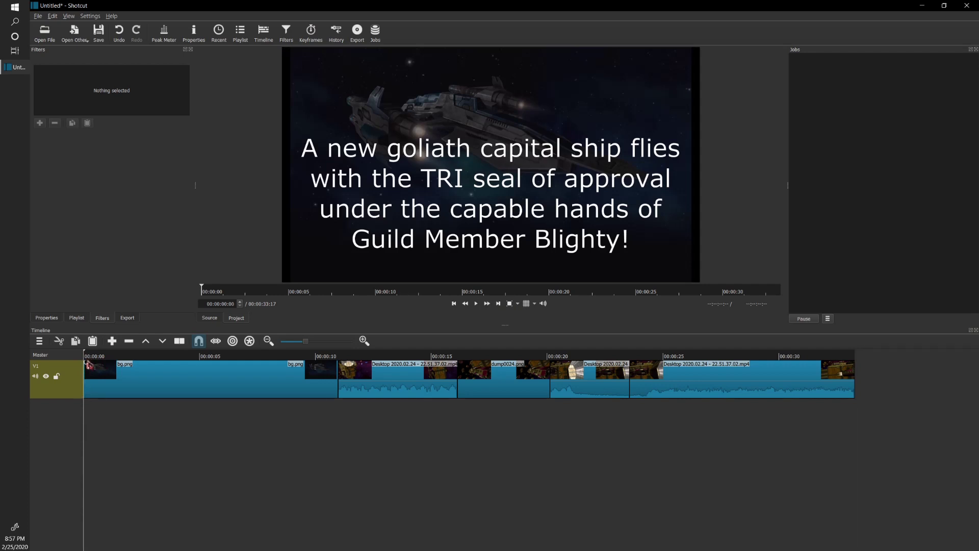
drag(88, 365, 120, 363)
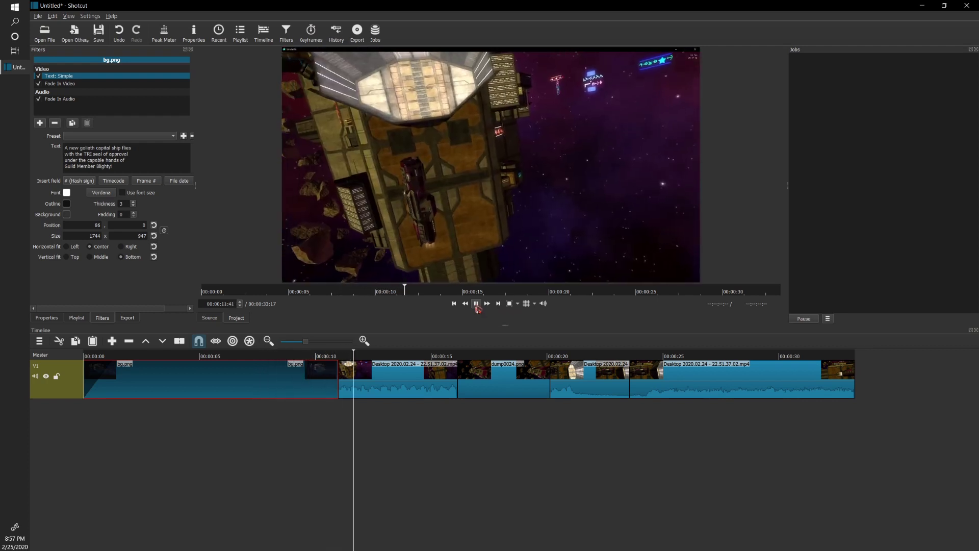
click(477, 305)
Overlap the first gameplay segment with the end of bg.png by about one second to create a transition, and play through it
drag(400, 383, 374, 396)
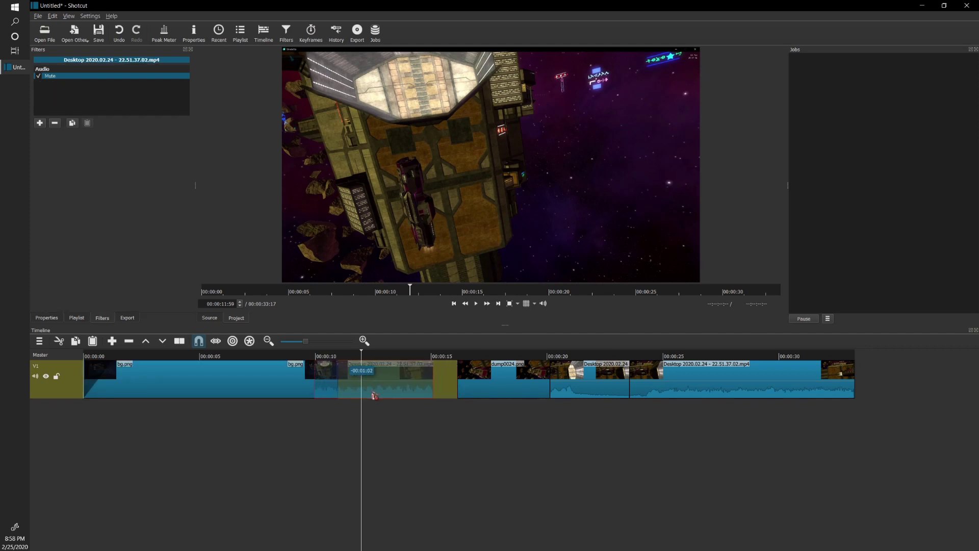
drag(375, 396, 372, 396)
drag(371, 396, 372, 396)
click(298, 360)
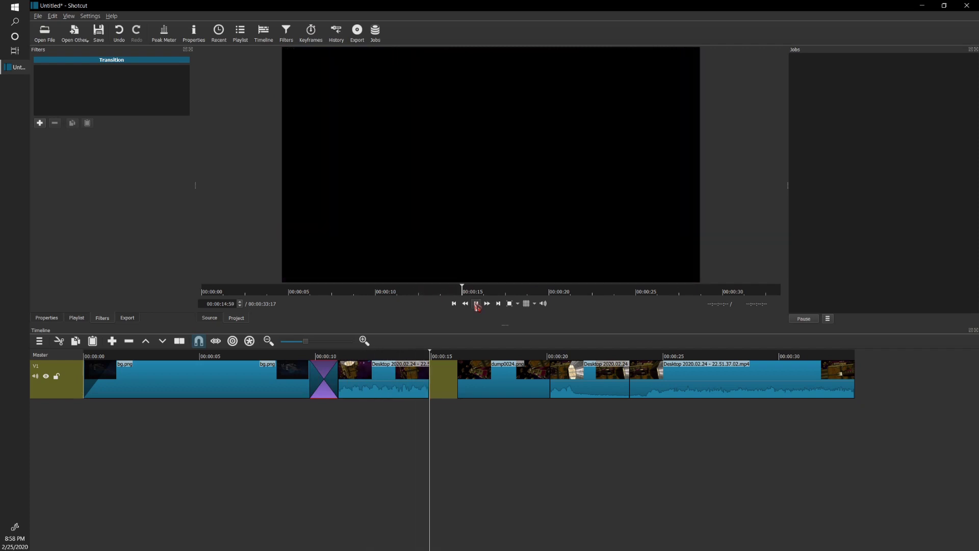
click(477, 304)
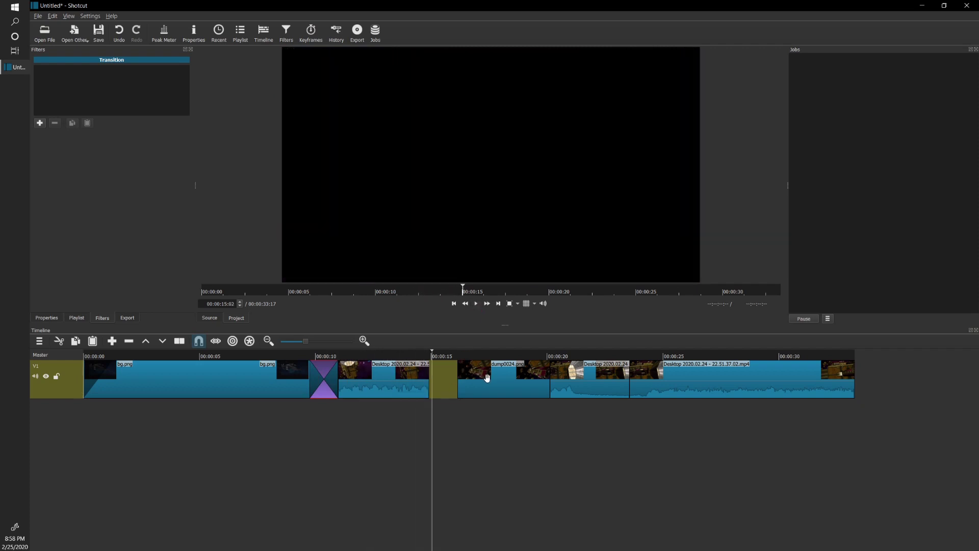
Move dump0024.png earlier so it overlaps the end of the first gameplay segment by about one second, creating a transition
drag(487, 377, 440, 390)
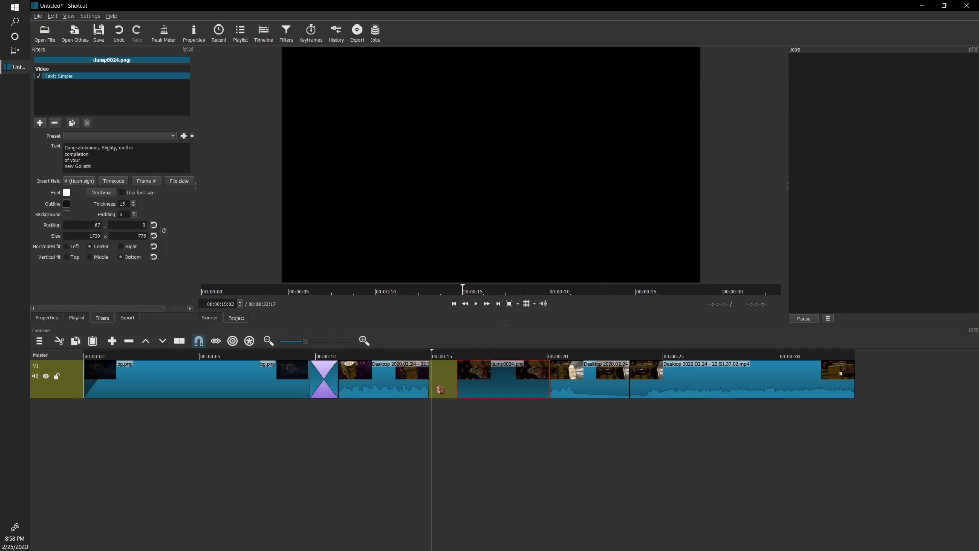
click(511, 356)
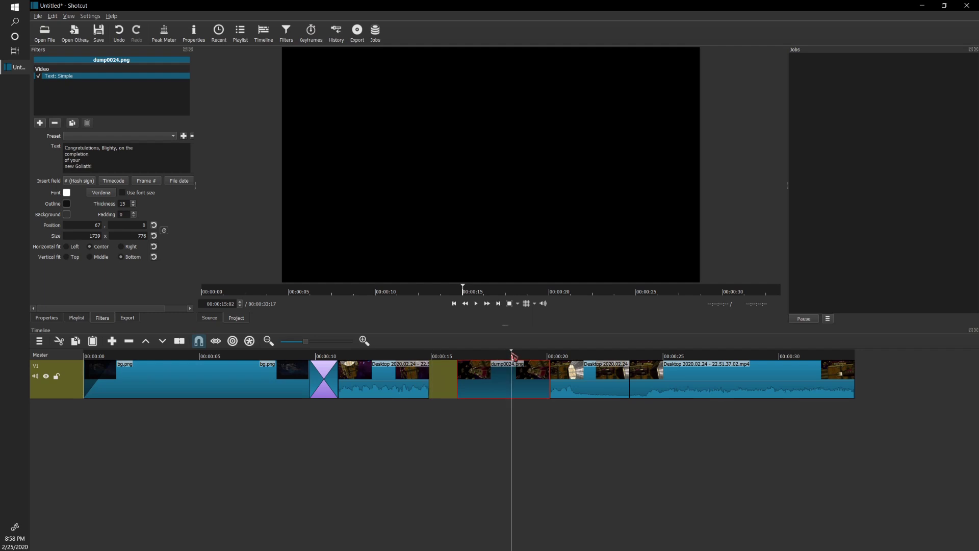
drag(499, 377, 441, 388)
click(376, 356)
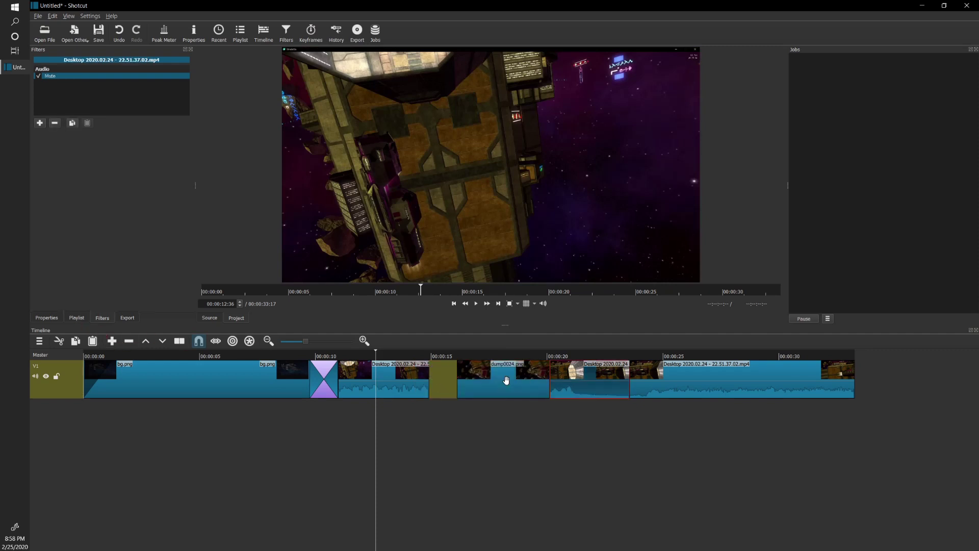
drag(506, 380, 449, 381)
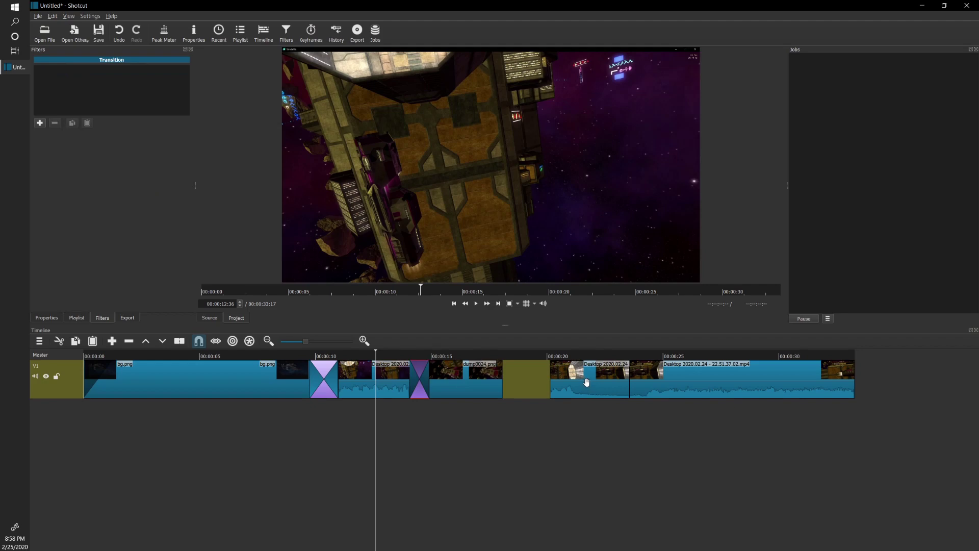
Play across the cut between the last two gameplay segments to review how they join
click(544, 358)
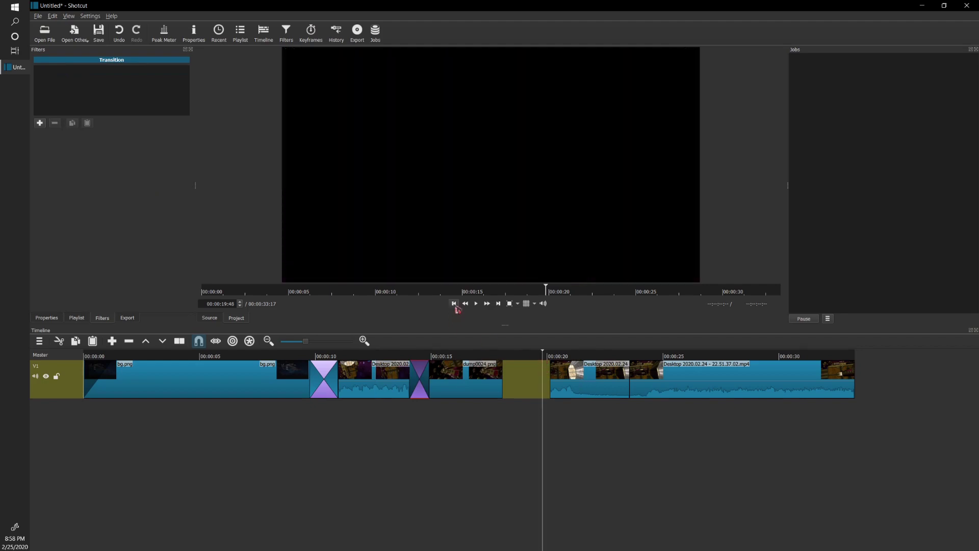
click(477, 305)
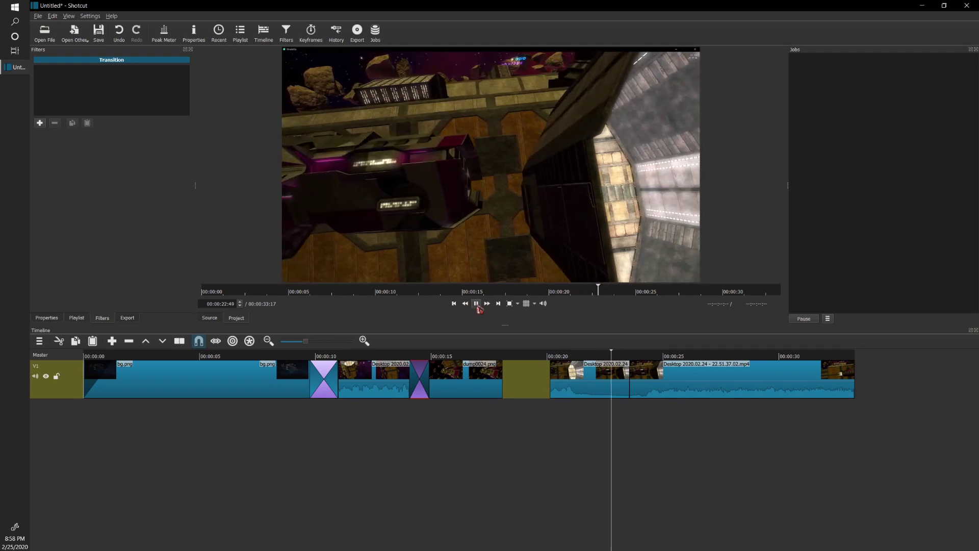
click(477, 304)
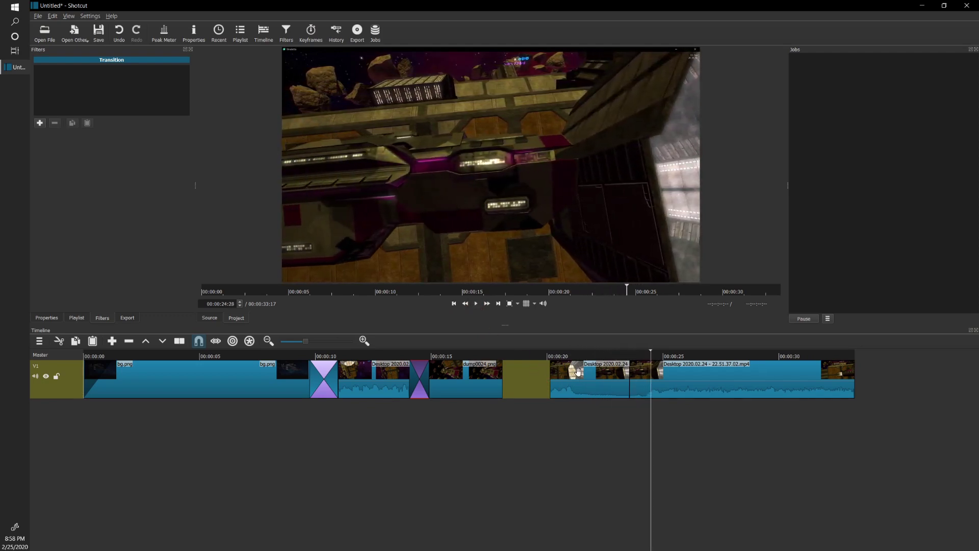
Delete the gameplay segment following the gap after dump0024.png, and move the last gameplay segment up against dump0024.png
click(580, 378)
key(Delete)
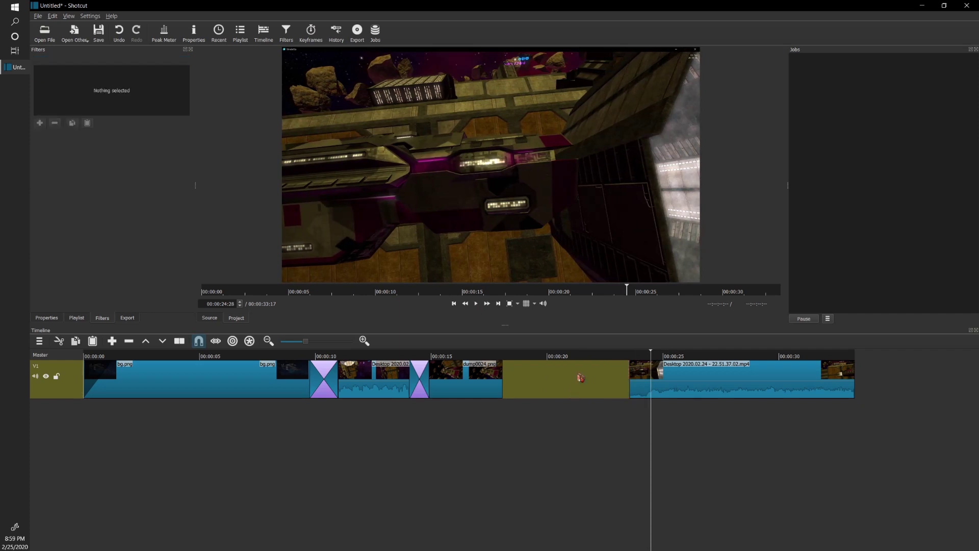
drag(685, 384, 539, 388)
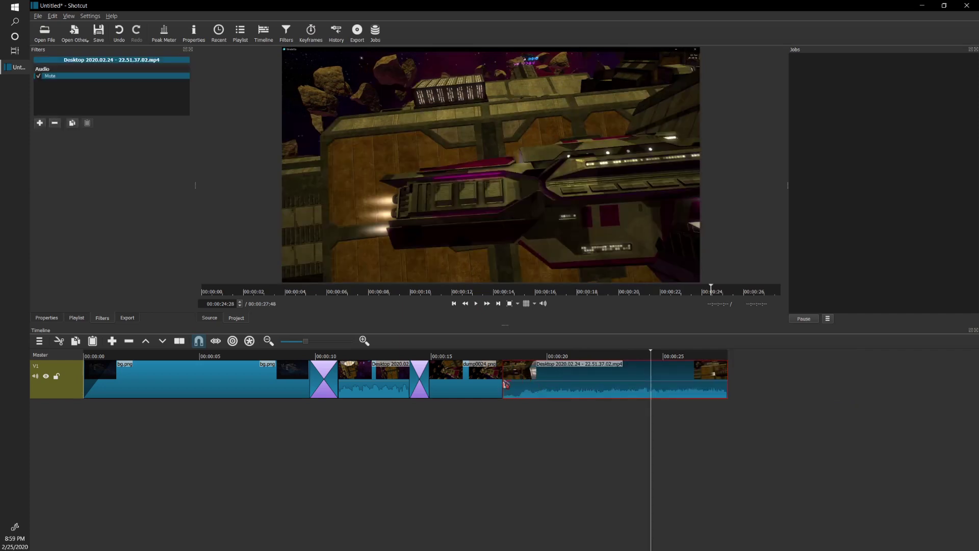
Overlap the last gameplay segment with the end of dump0024.png by about 0.7 seconds to create a transition, and play through it
click(481, 358)
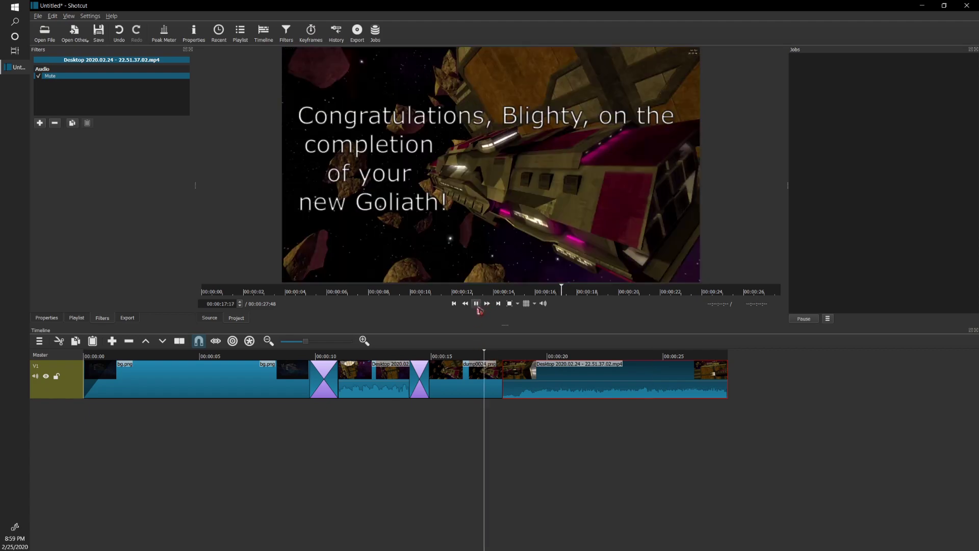
click(478, 305)
drag(583, 377, 561, 384)
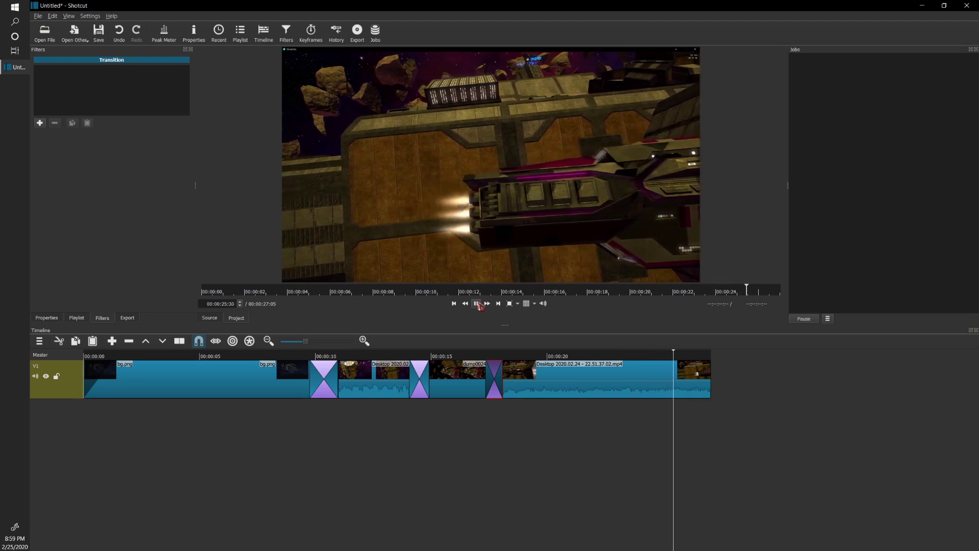
key(space)
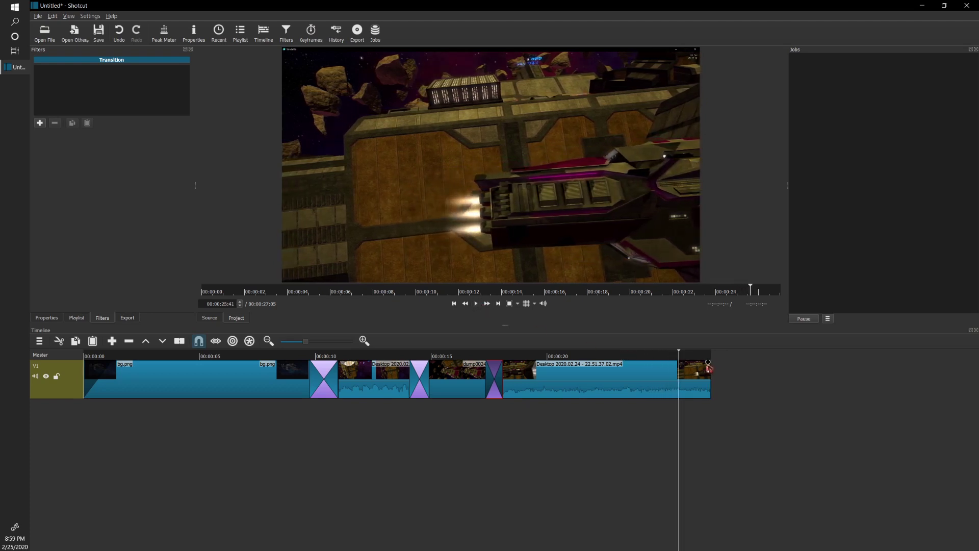
Add a video and audio fade-out of 00:00:01:23 to the end of the last gameplay segment, and play from the first gameplay segment
drag(708, 363, 674, 368)
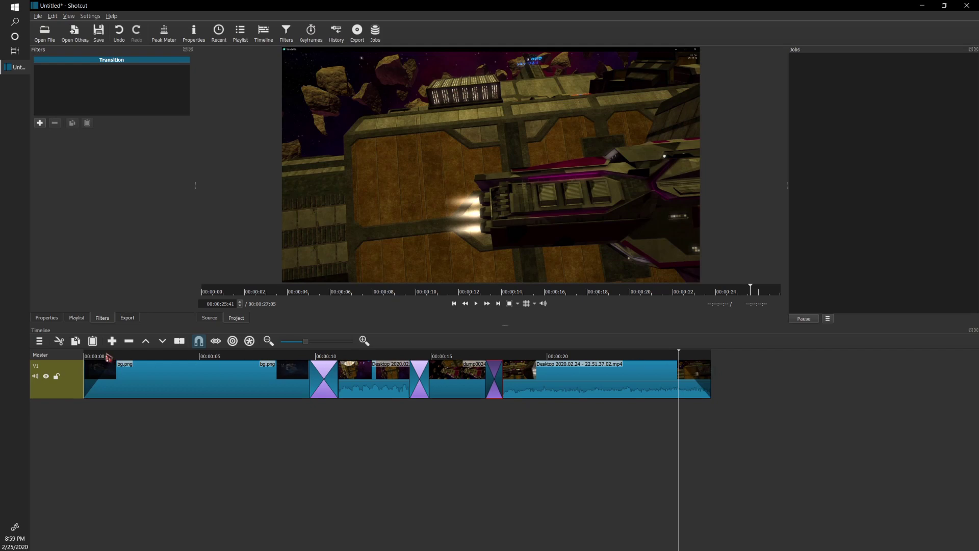
drag(89, 358, 338, 359)
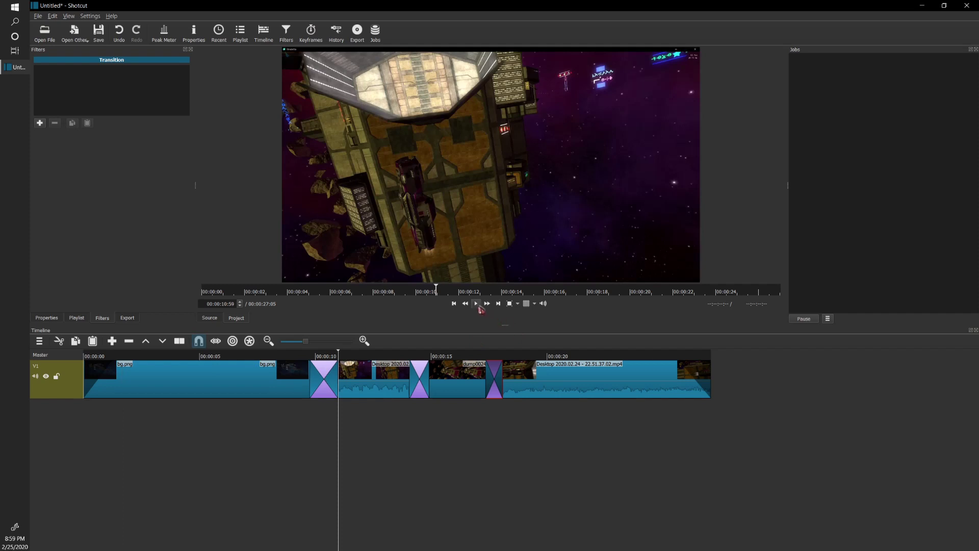
click(477, 304)
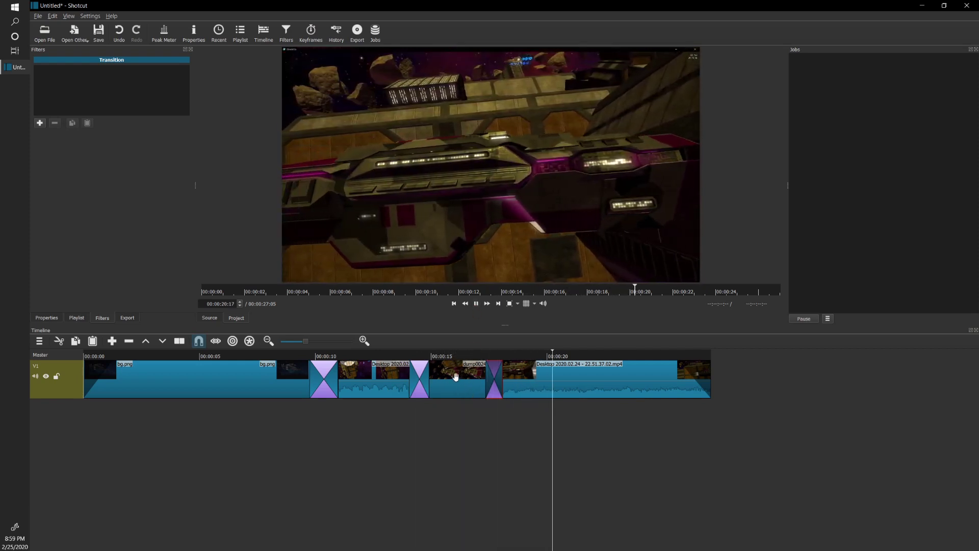
key(space)
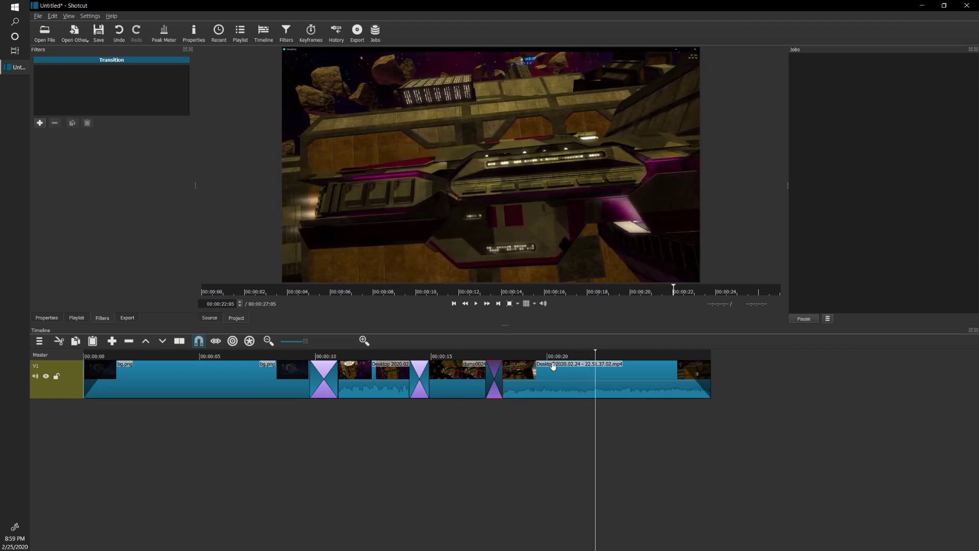
Move the last gameplay segment and the transition before it about 2.4 seconds later, and play across the gap after dump0024.png
drag(579, 389, 632, 386)
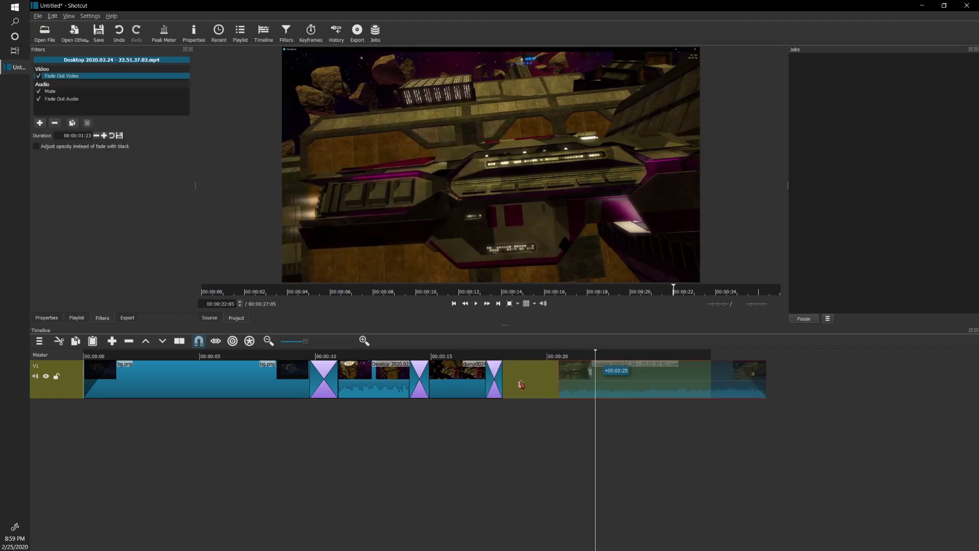
drag(494, 376, 551, 378)
click(440, 357)
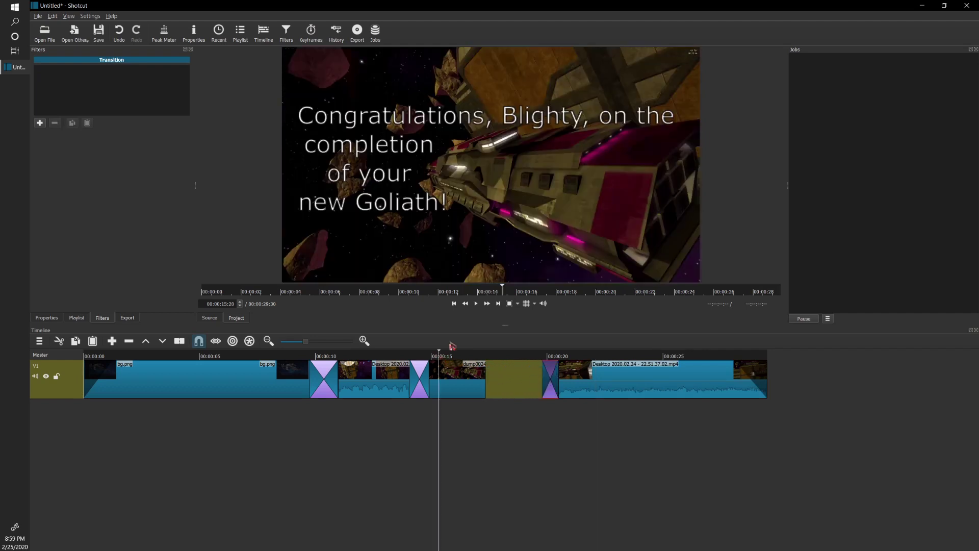
click(476, 304)
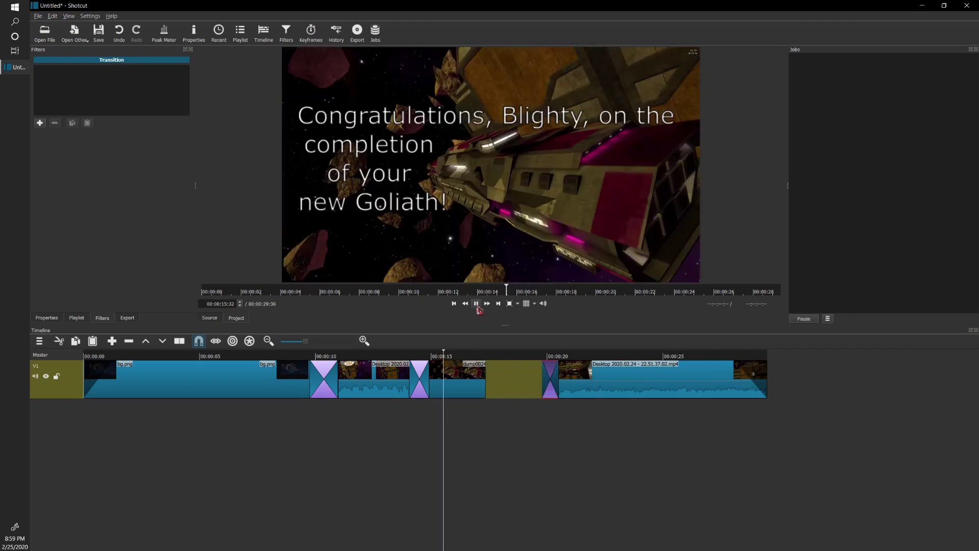
click(476, 303)
click(403, 356)
click(476, 304)
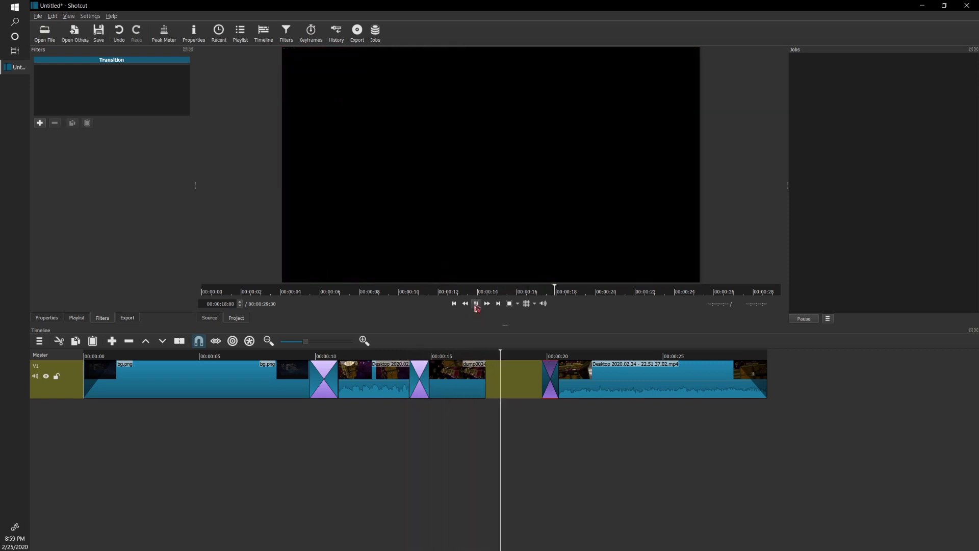
click(476, 304)
Extend dump0024.png by about 1.2 seconds with the transition and last gameplay segment directly after it, and play back the result
drag(487, 376, 513, 365)
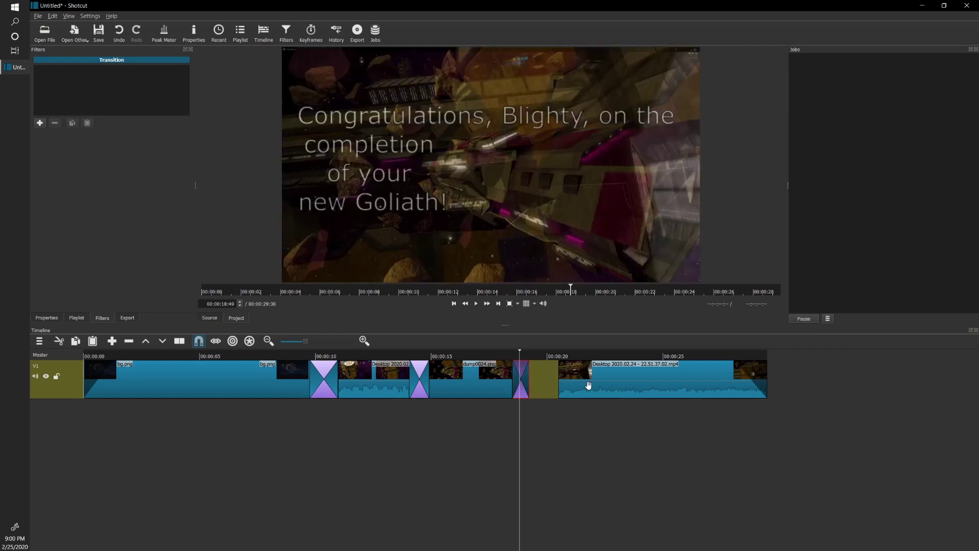
drag(588, 385, 559, 386)
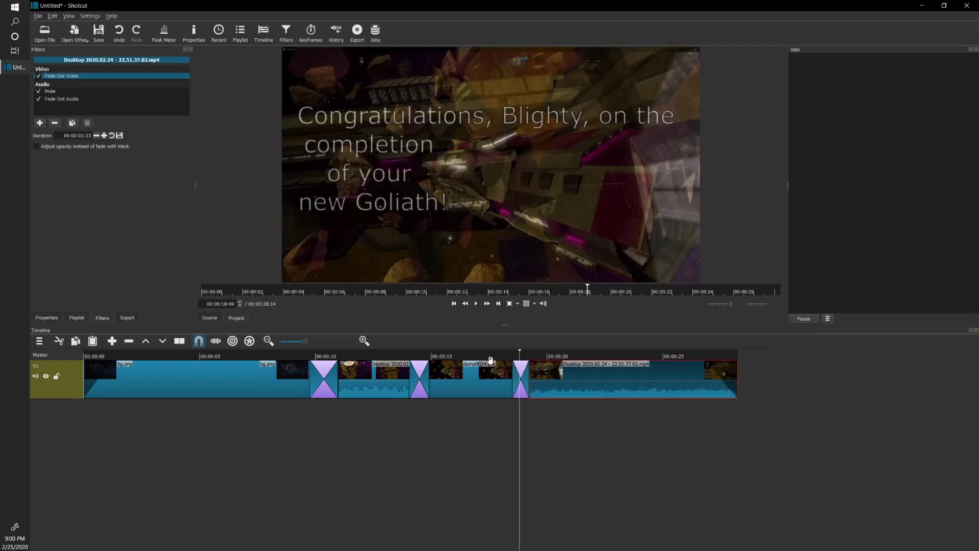
click(482, 357)
click(476, 304)
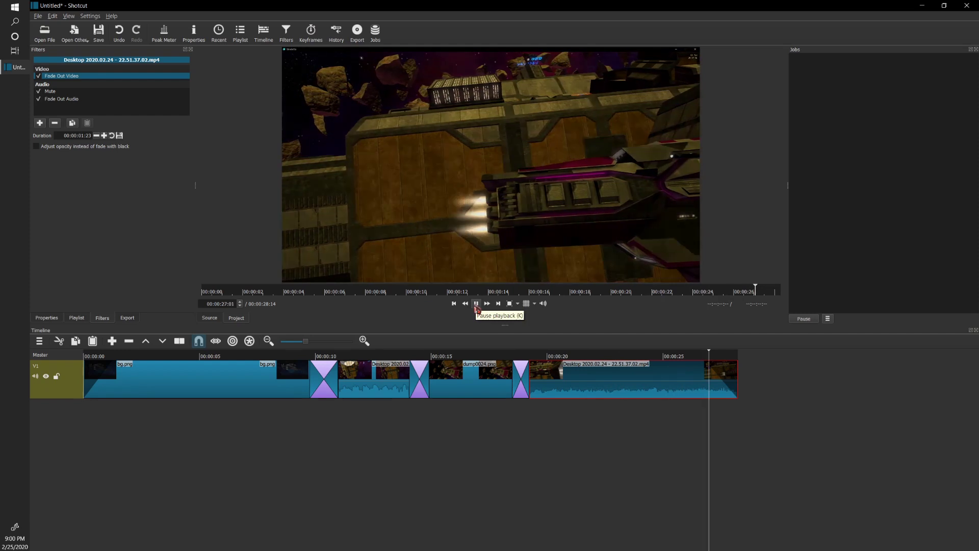
click(476, 304)
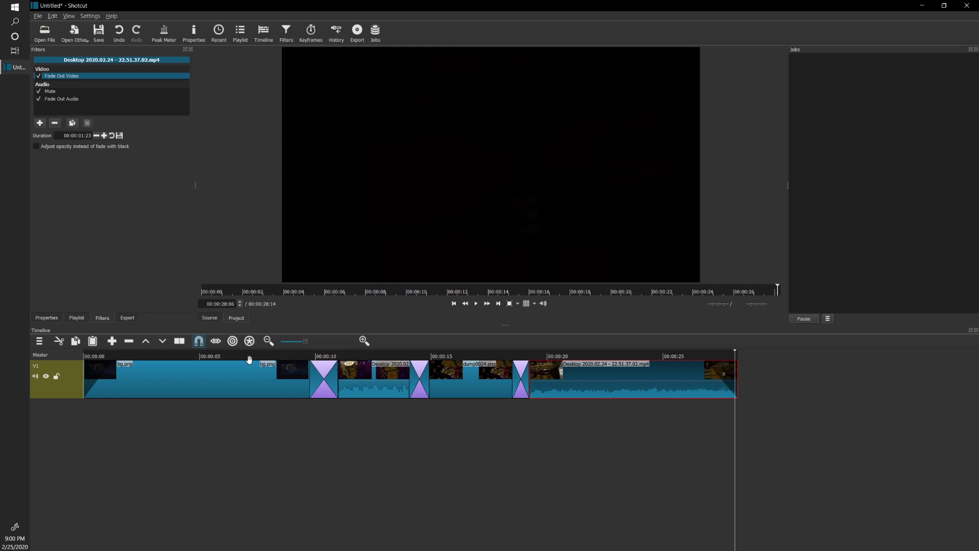
click(335, 358)
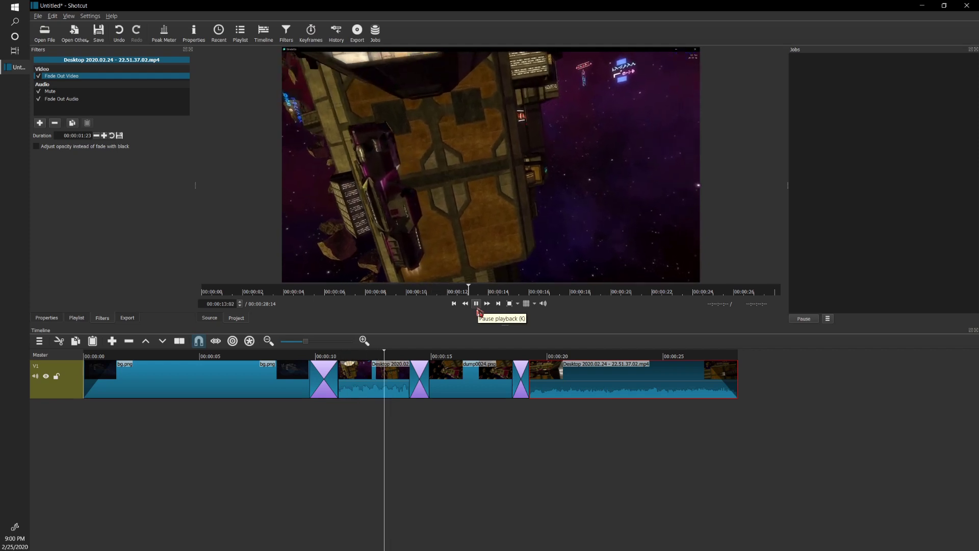
click(478, 306)
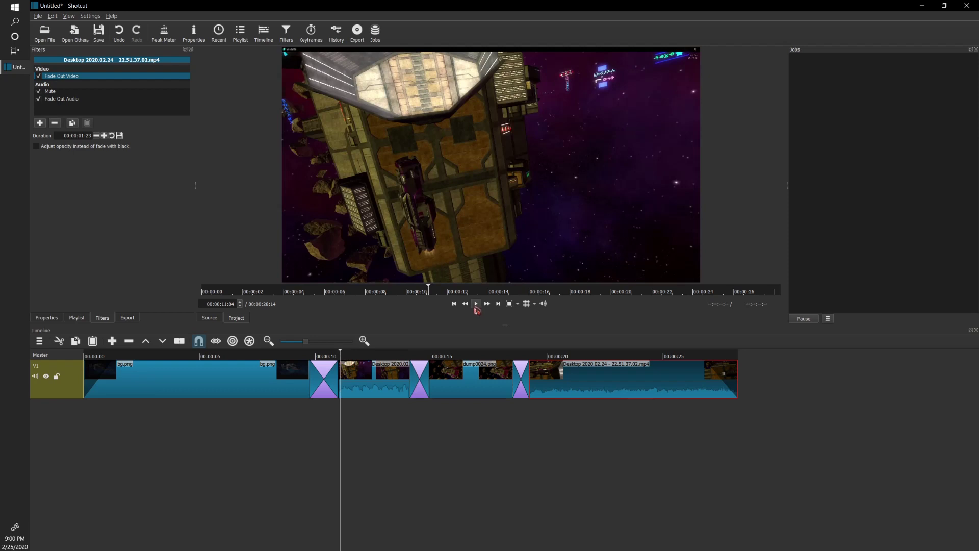
Try a Hue/Lightness/Saturation filter on the last gameplay segment with its first frame in view, and remove the filter
click(41, 123)
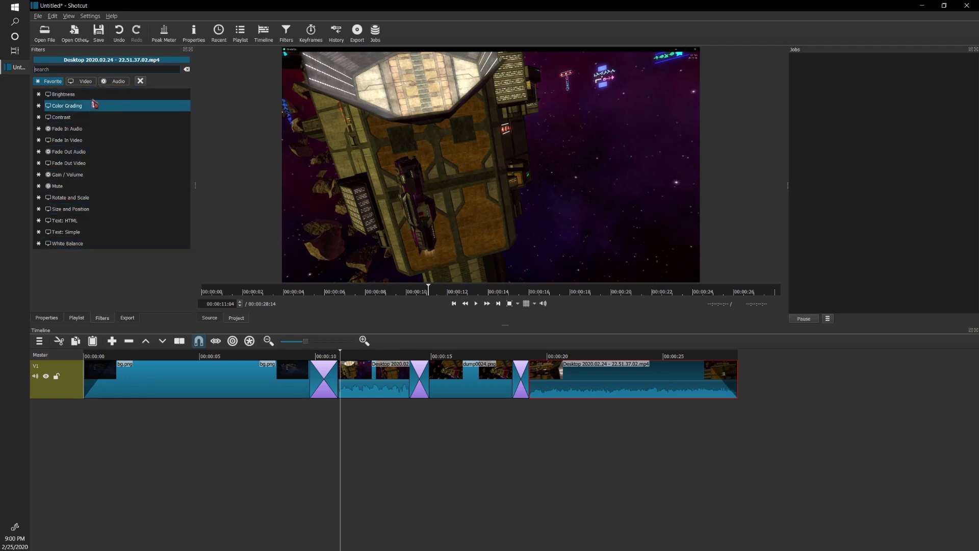
click(84, 81)
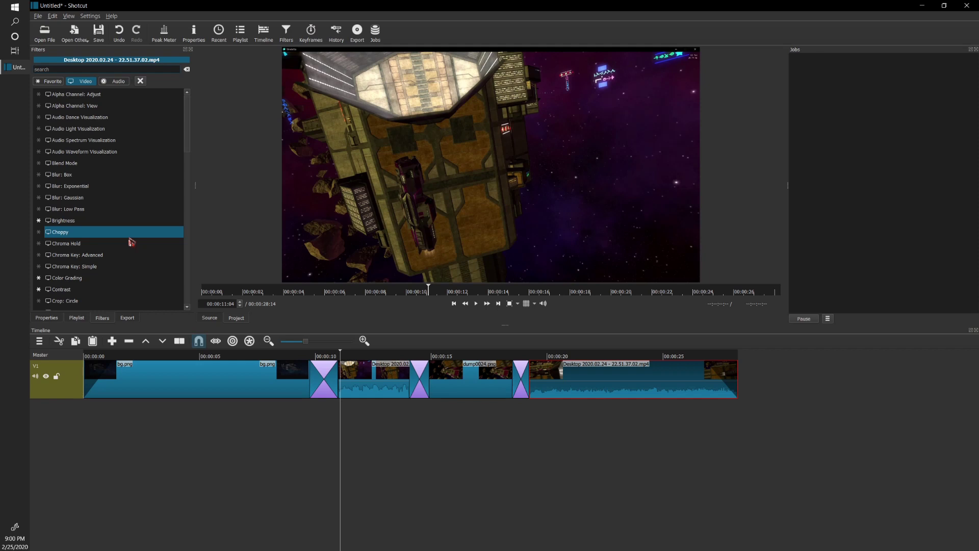
scroll(131, 242, down, 1)
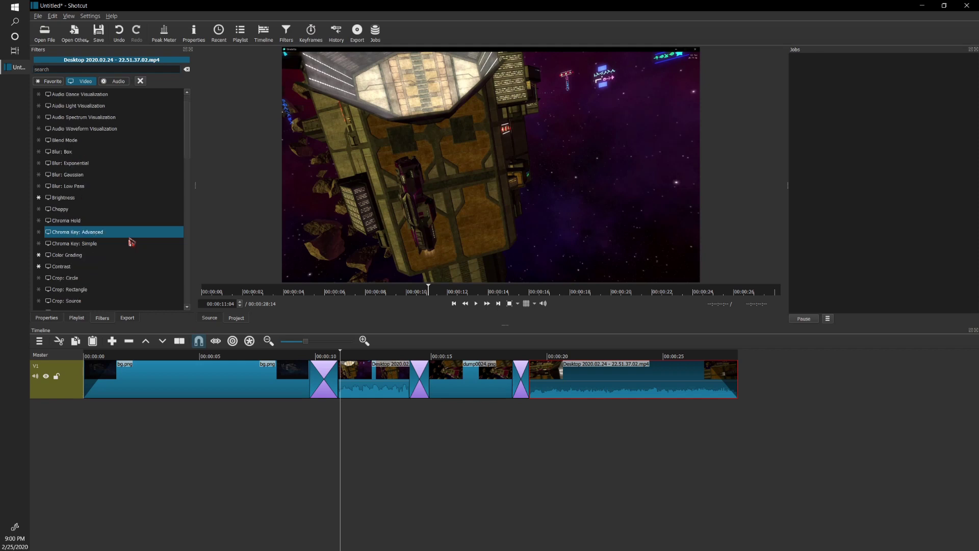
scroll(131, 242, down, 3)
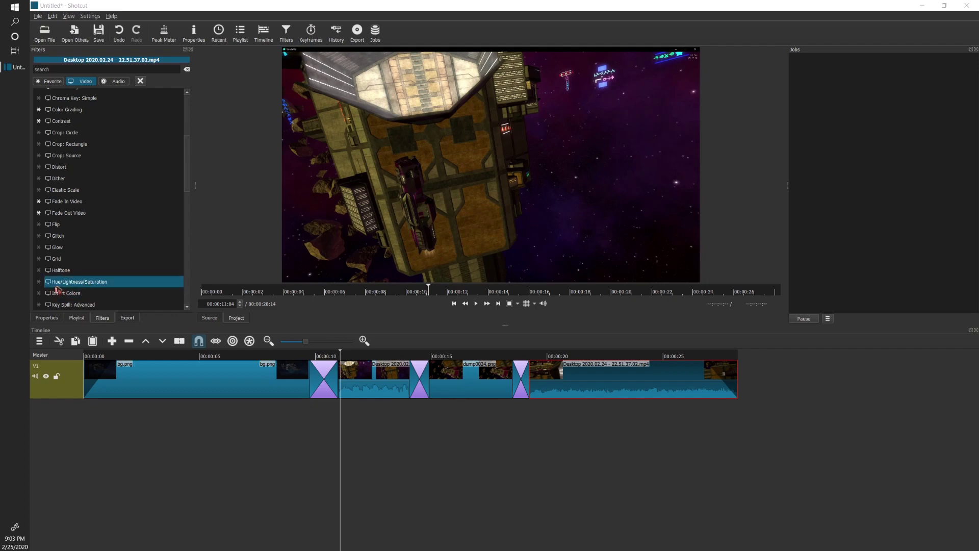
click(90, 284)
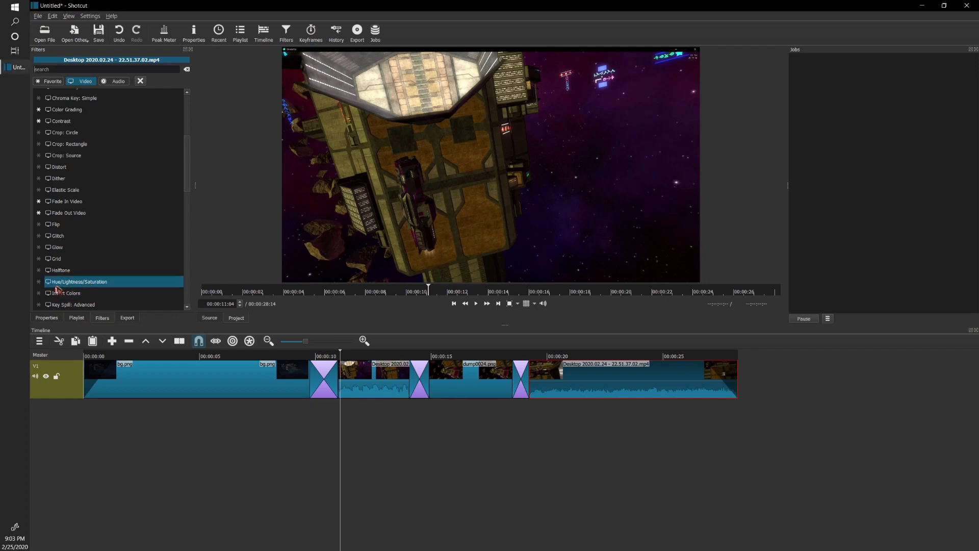
click(531, 357)
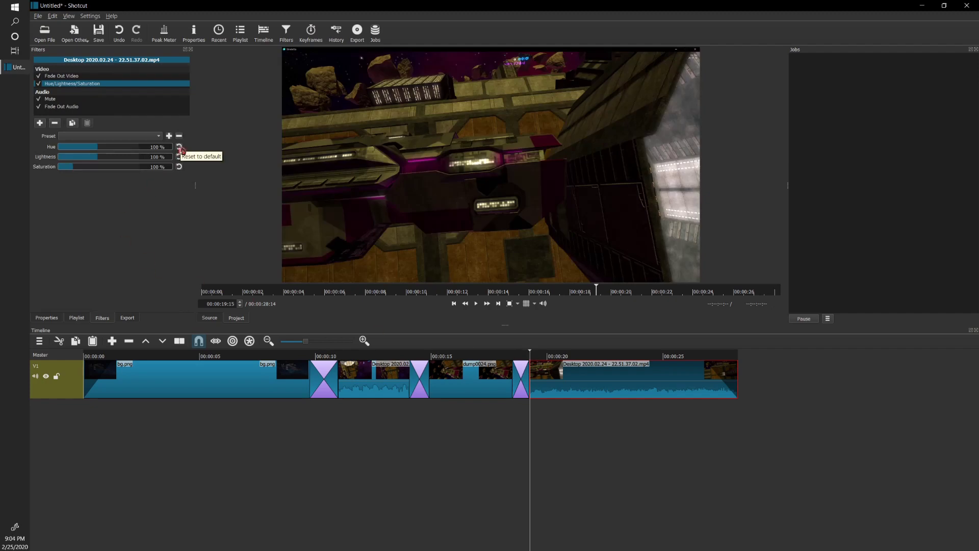
click(55, 124)
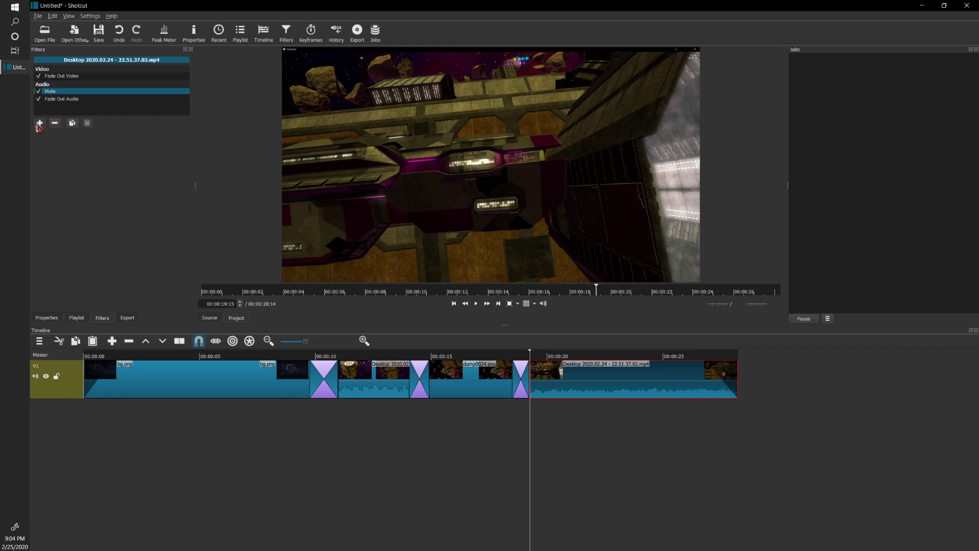
Try an RGB Shift filter with the vertical shift at 0.0 % on the last gameplay segment, and remove the filter
click(39, 123)
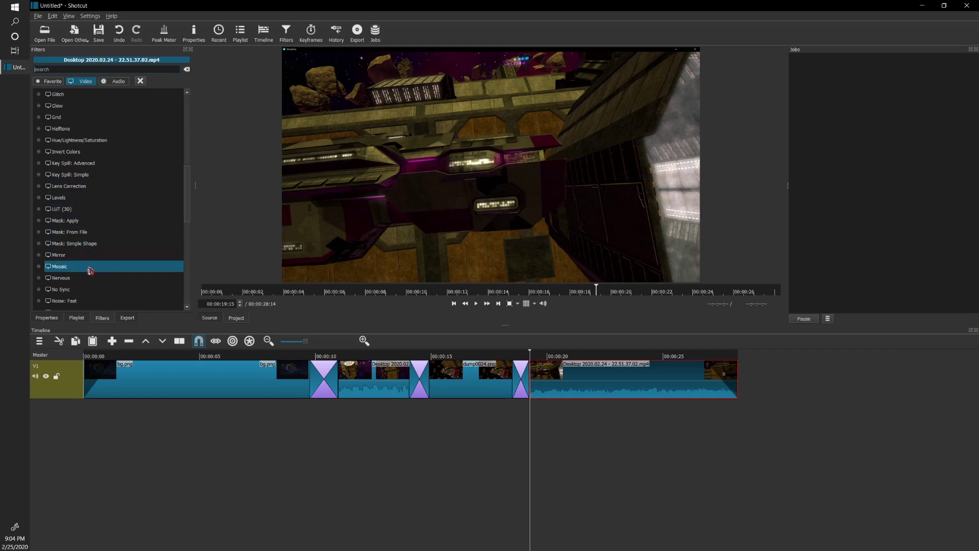
scroll(89, 270, down, 2)
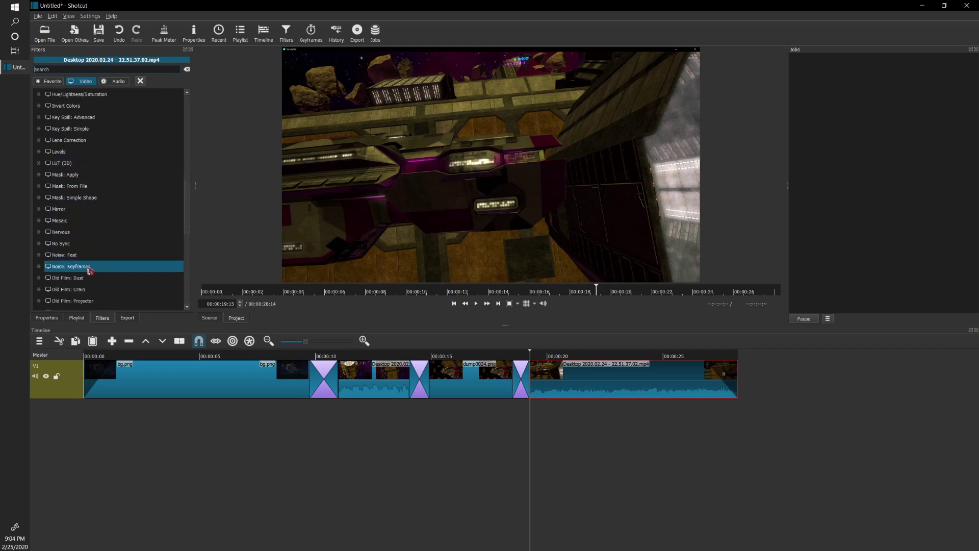
scroll(128, 273, down, 2)
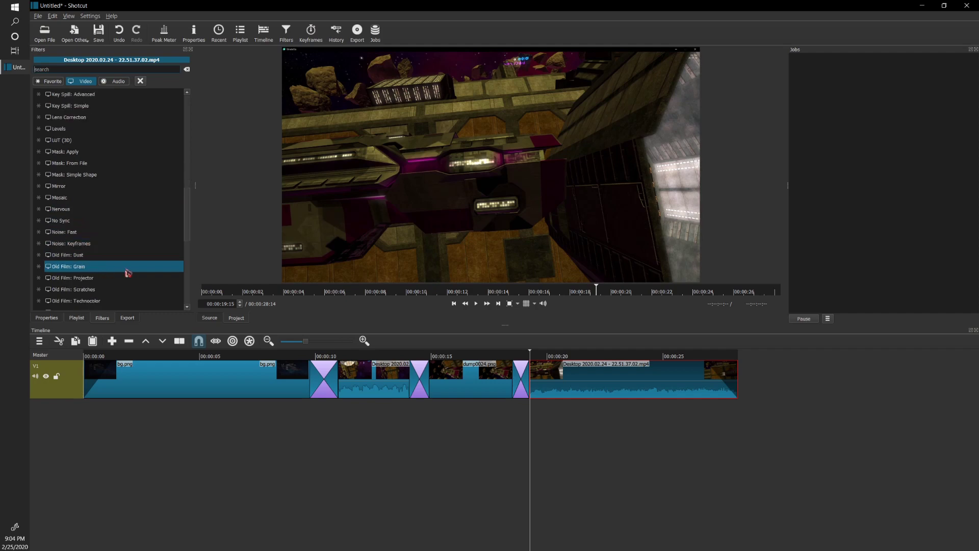
scroll(128, 273, down, 1)
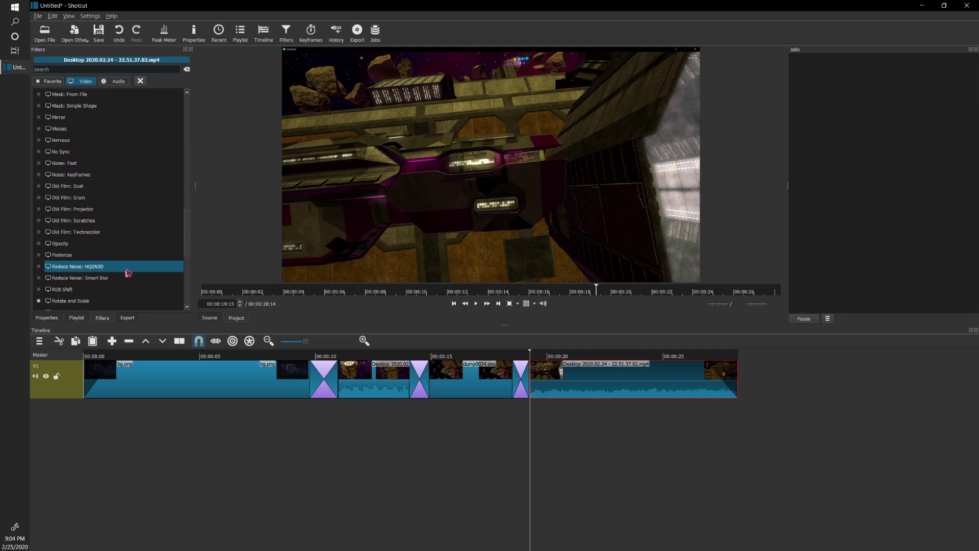
scroll(128, 272, down, 1)
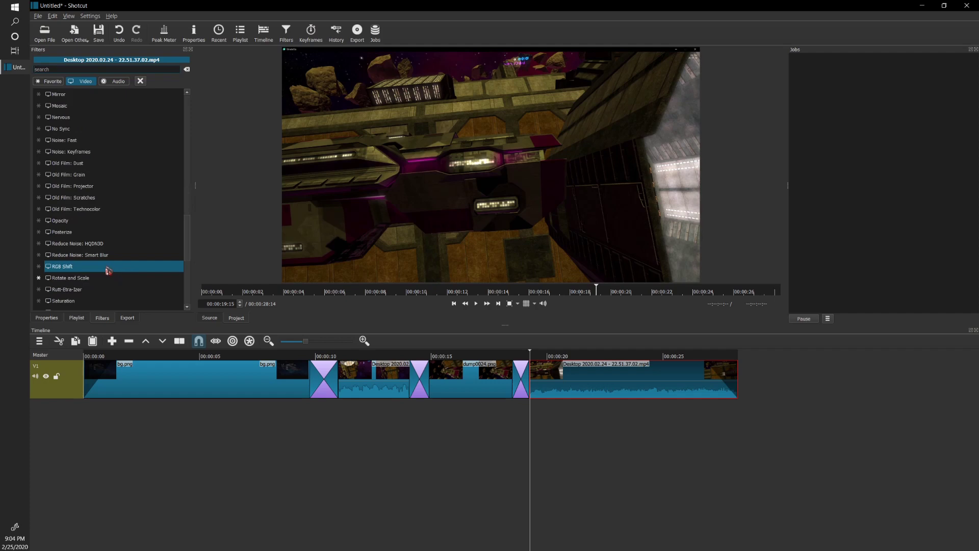
click(108, 270)
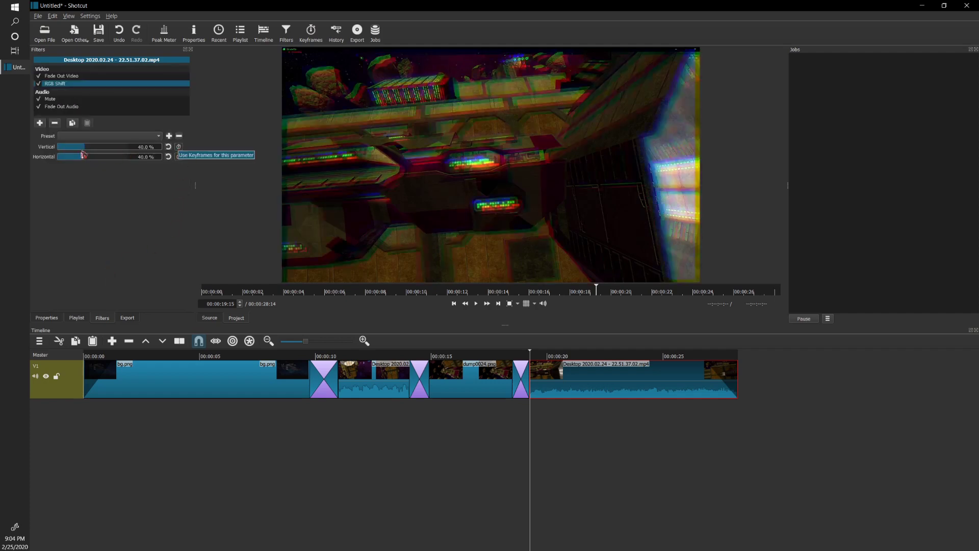
drag(90, 148, 48, 147)
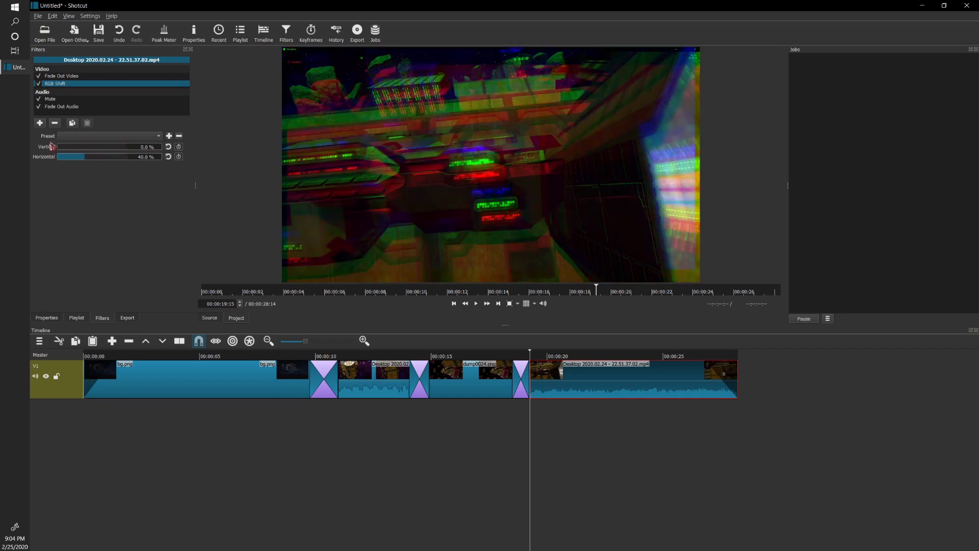
click(55, 124)
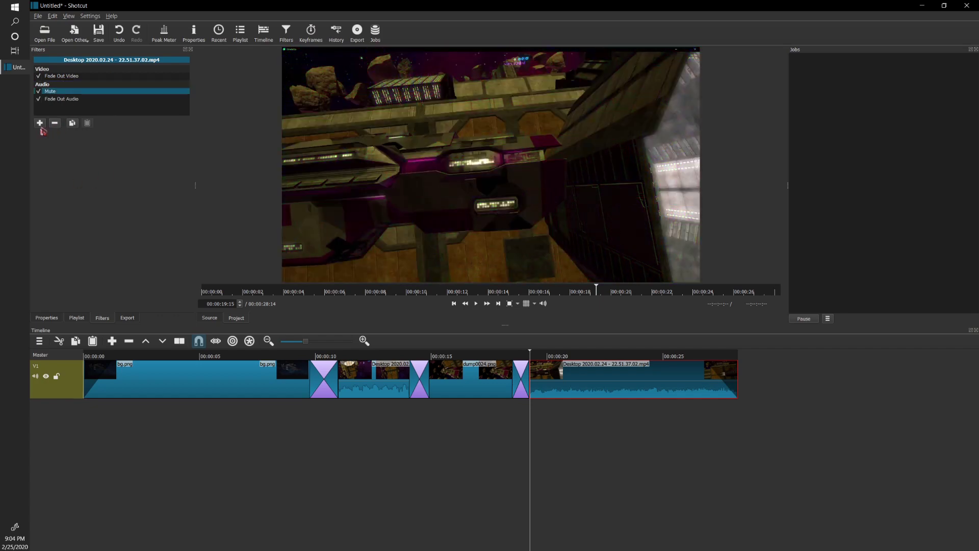
Look through the video filters and add Color Grading to the last gameplay segment
click(40, 123)
scroll(121, 244, down, 5)
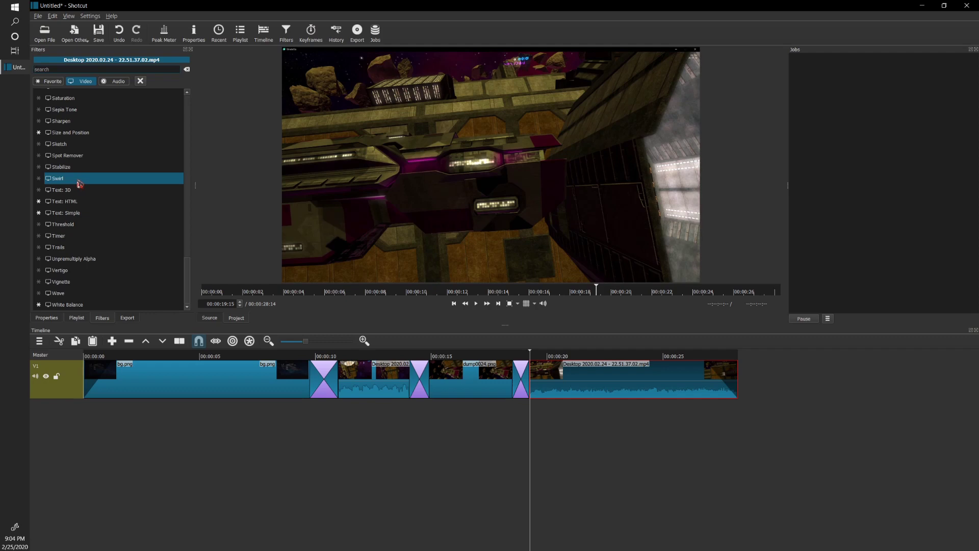
scroll(80, 183, up, 3)
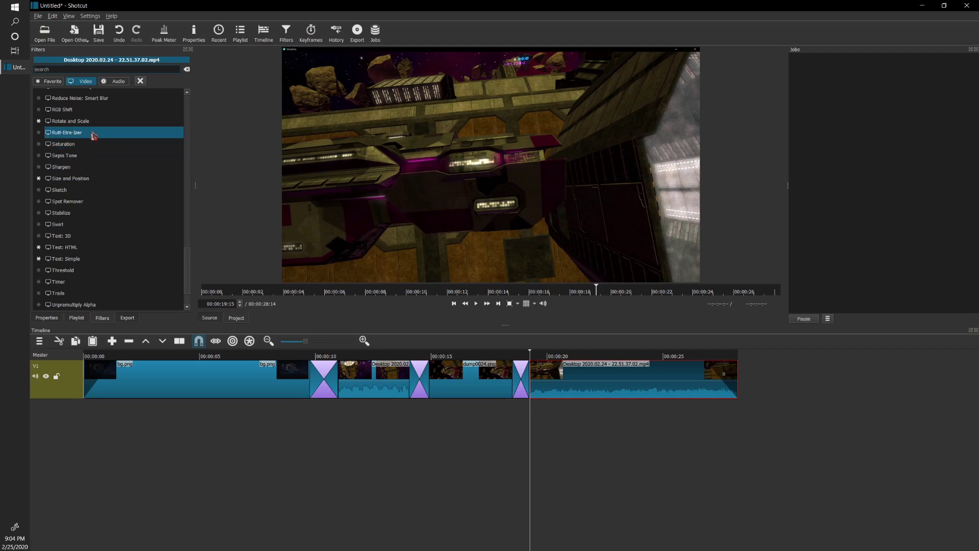
scroll(92, 135, up, 3)
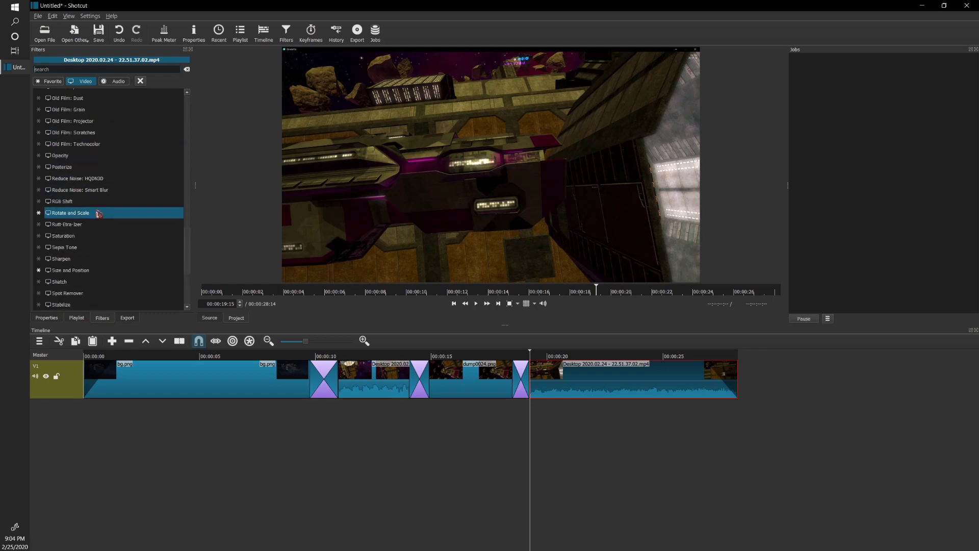
scroll(98, 214, up, 5)
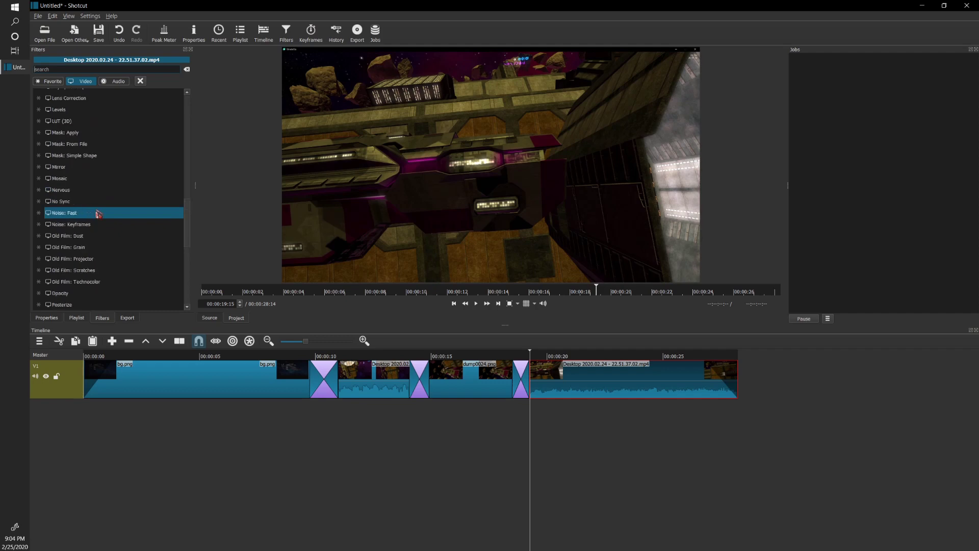
scroll(89, 204, up, 1)
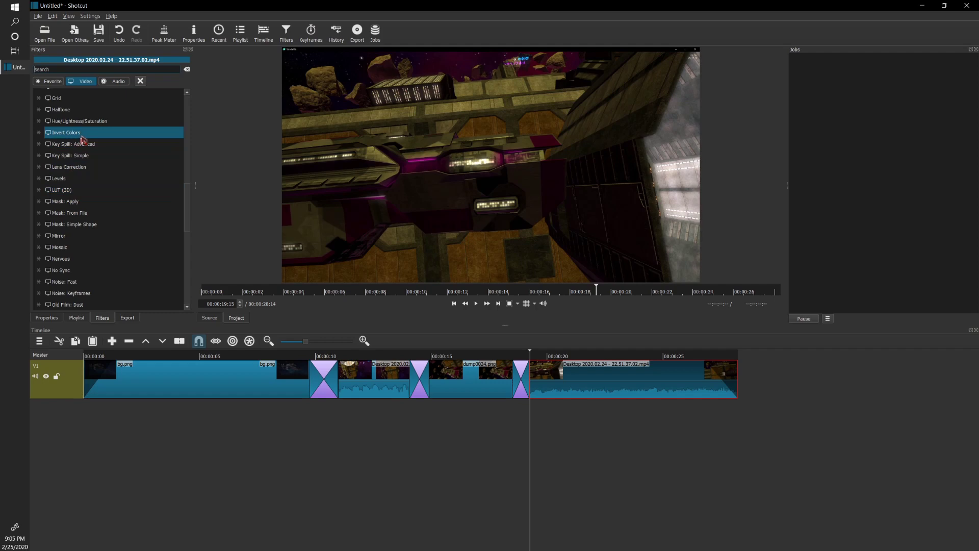
scroll(83, 140, up, 1)
scroll(82, 139, up, 2)
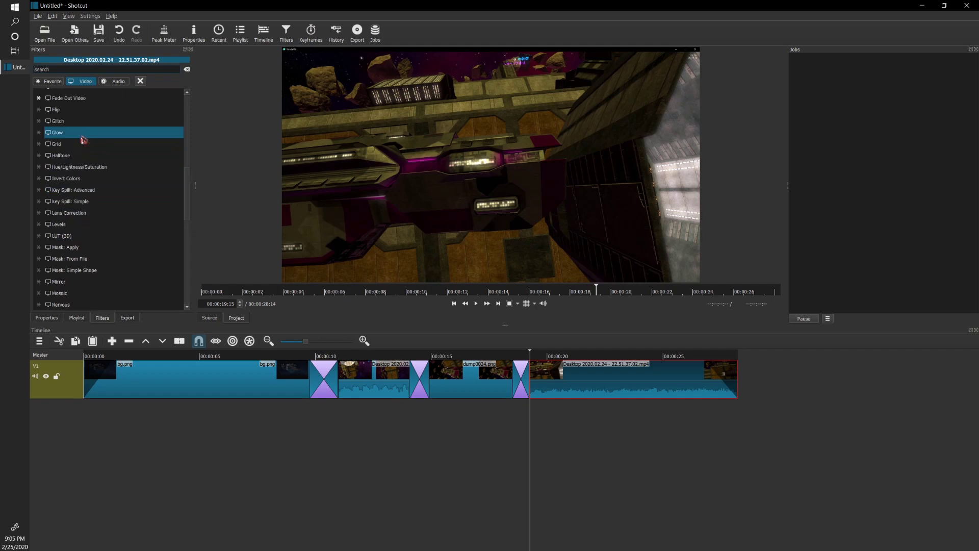
scroll(72, 137, up, 3)
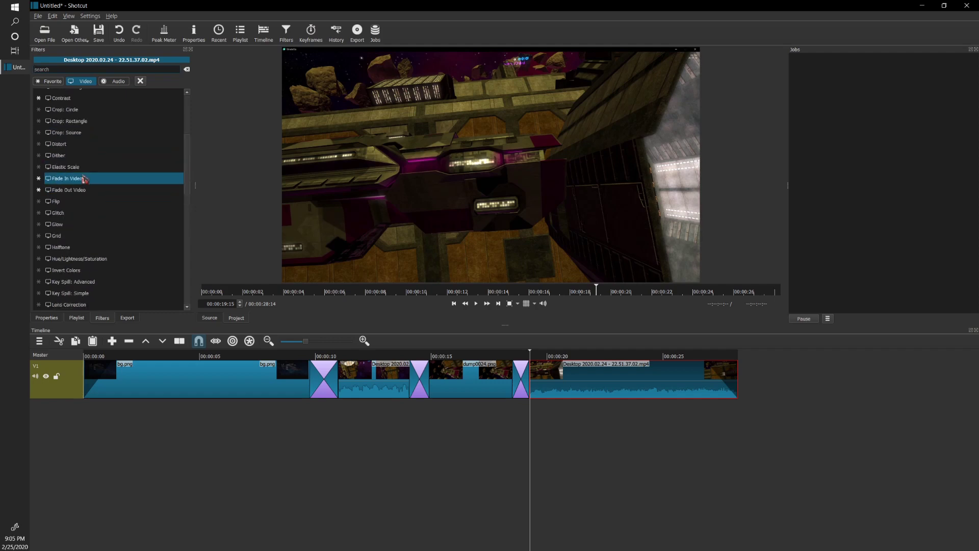
scroll(84, 180, up, 3)
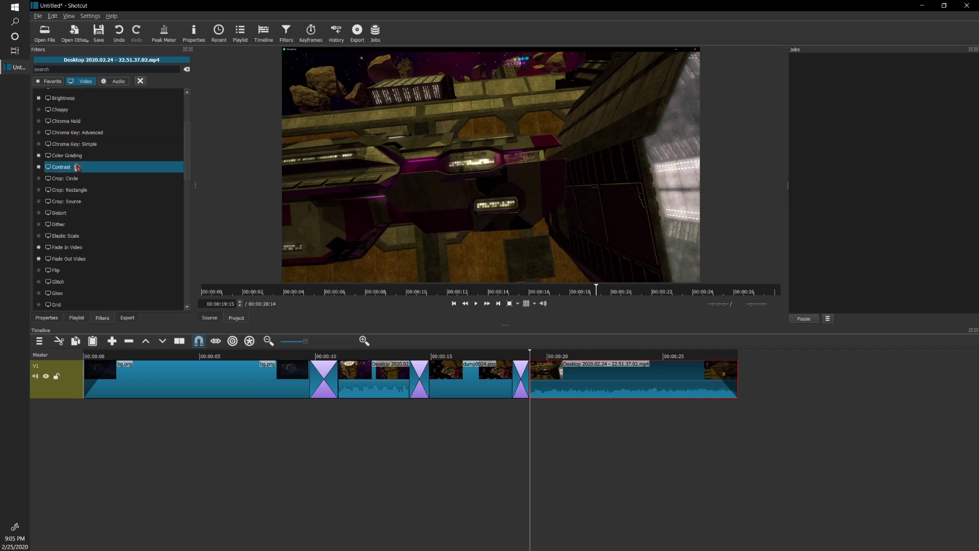
click(69, 159)
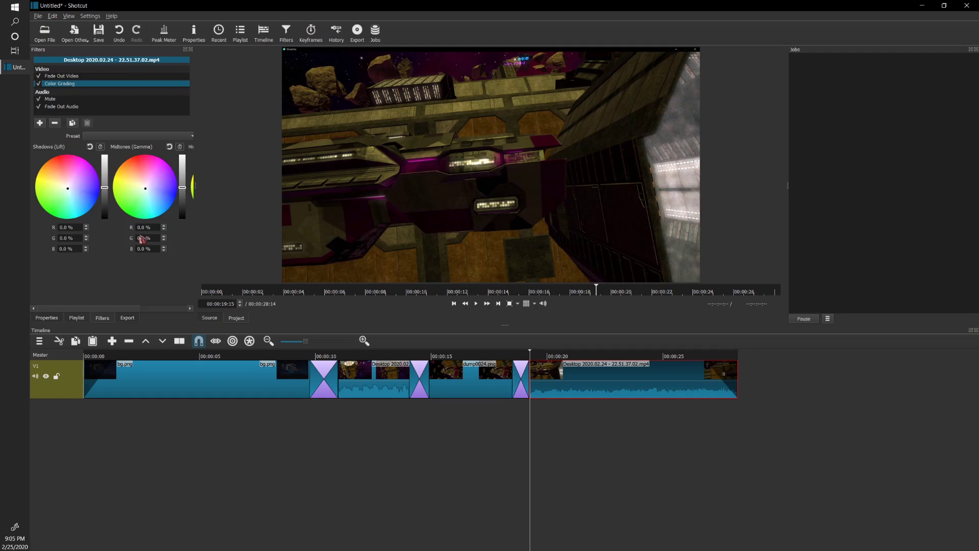
Try shifting the Color Grading midtones, shadows and highlights wheels, resetting each one to neutral
drag(100, 308, 72, 304)
mouse_move(147, 198)
mouse_down()
mouse_move(125, 192)
mouse_move(131, 152)
mouse_move(146, 194)
mouse_up()
click(170, 146)
mouse_move(92, 185)
mouse_down()
mouse_move(69, 193)
mouse_move(66, 161)
mouse_move(70, 207)
mouse_move(81, 203)
mouse_move(76, 185)
mouse_up()
click(90, 147)
drag(75, 309, 164, 308)
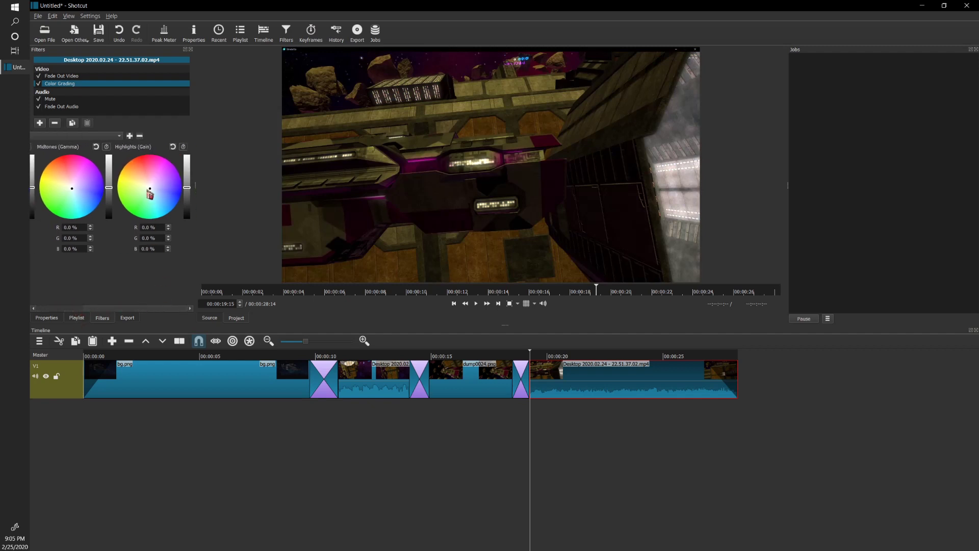
mouse_move(149, 194)
mouse_down()
mouse_move(147, 169)
mouse_move(155, 191)
mouse_up()
click(173, 148)
Split the last gameplay segment at 00:00:26:35, just before its fade-out, and select the longer first part
click(701, 356)
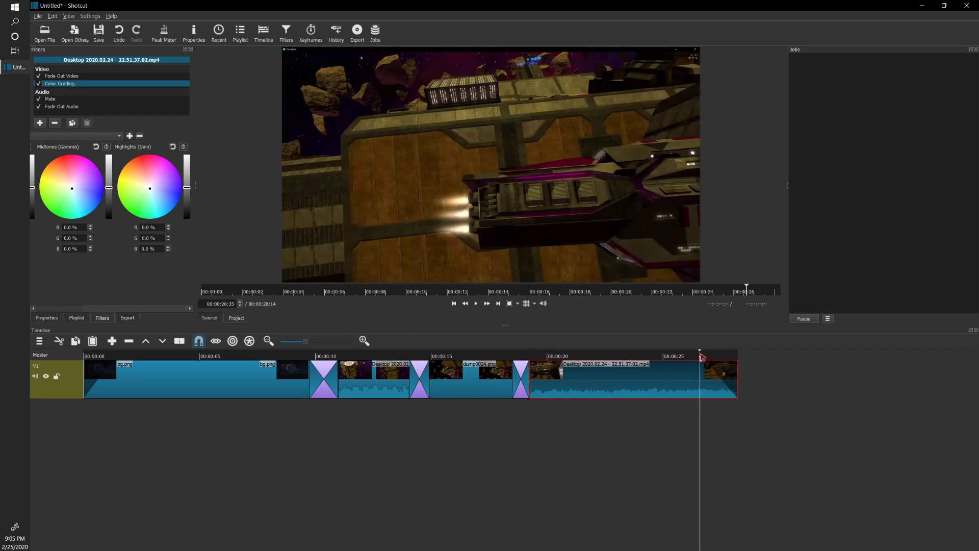
click(186, 346)
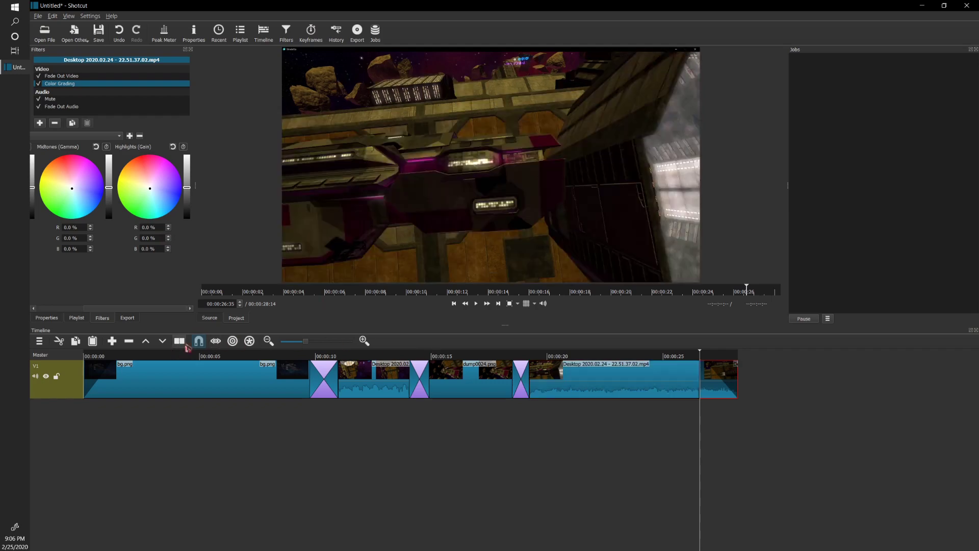
click(627, 380)
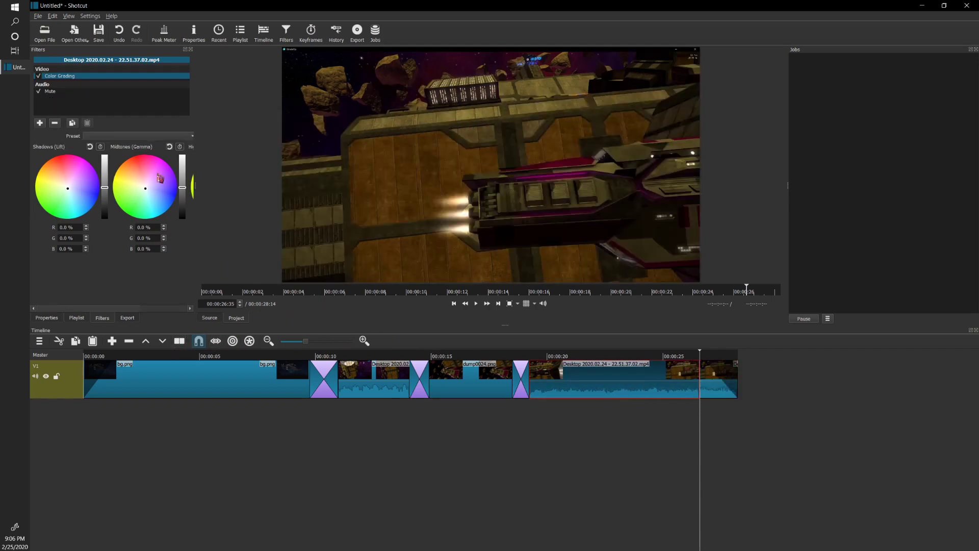
Turn on keyframing for the Color Grading midtones at 00:00:19:14 and remove the keyframe at that time
drag(546, 358, 530, 358)
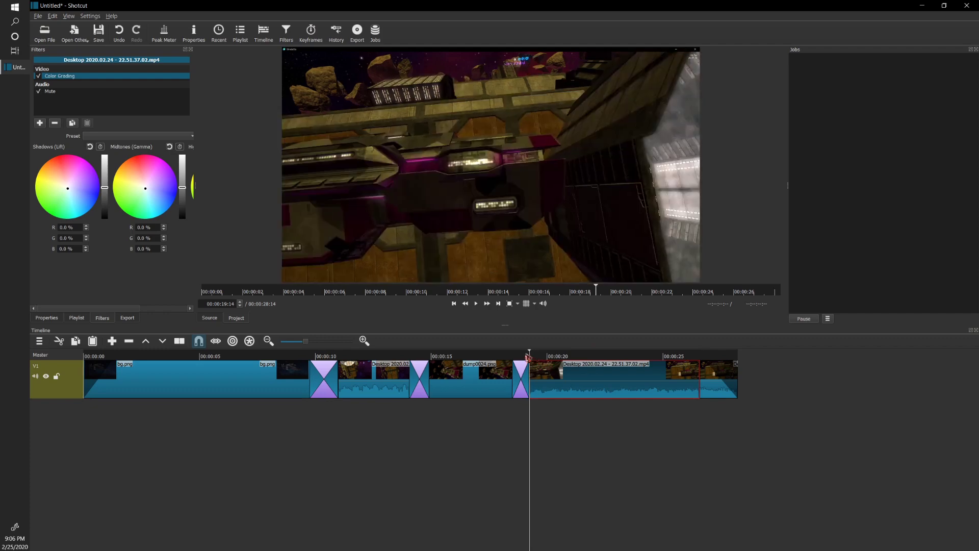
click(180, 148)
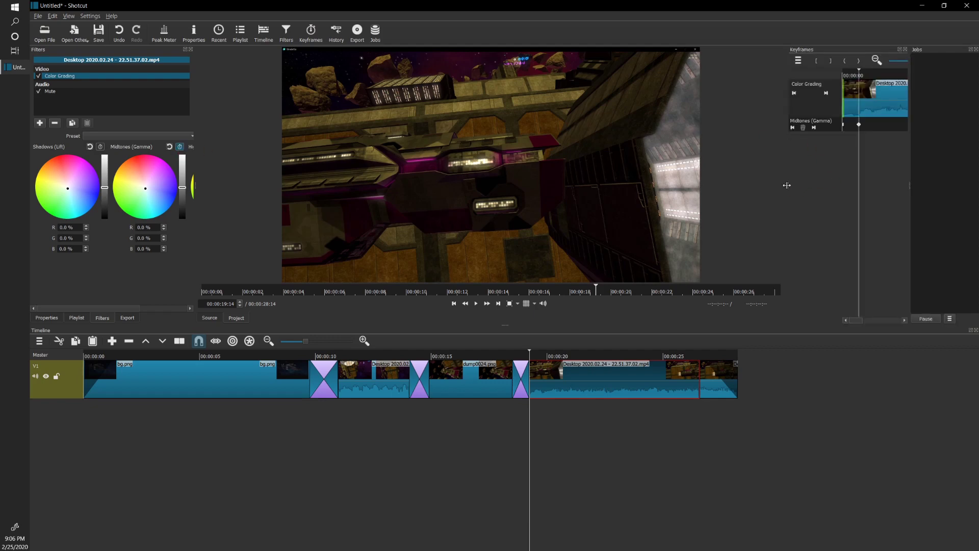
drag(787, 186, 465, 195)
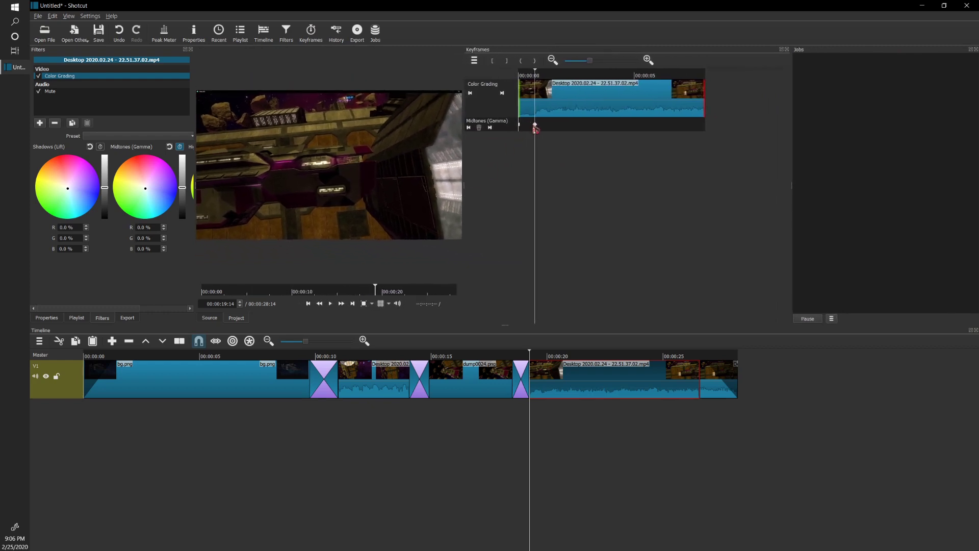
right_click(536, 128)
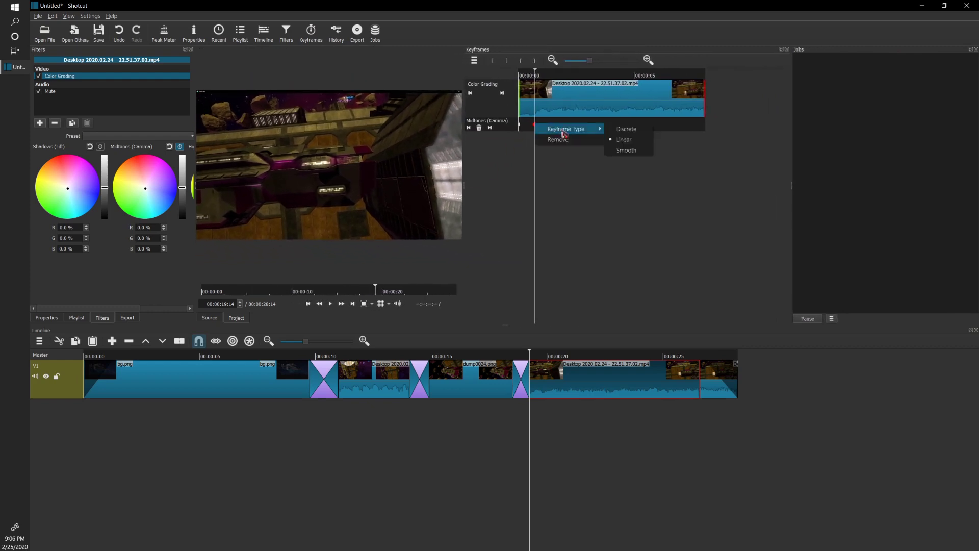
click(561, 139)
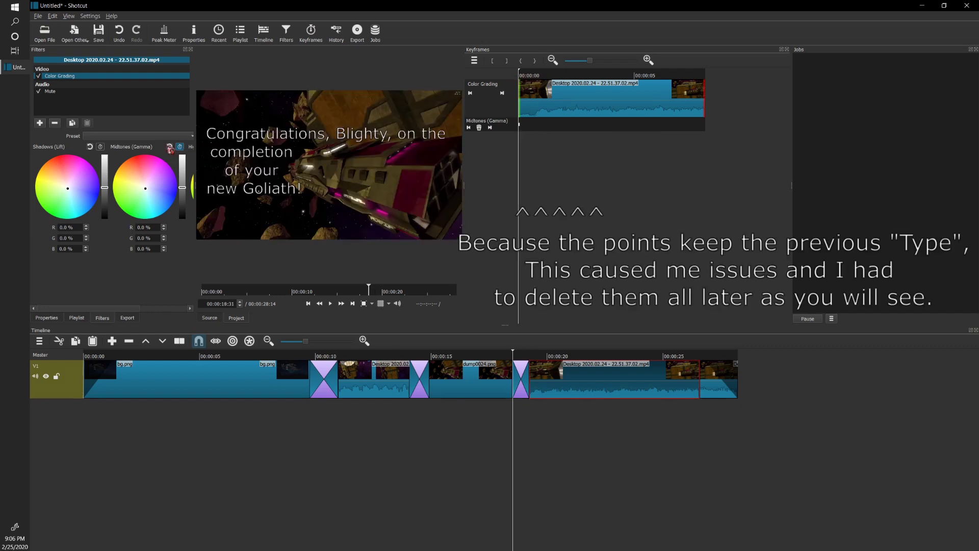
Set the first midtones keyframe's type to Discrete and add a neutral midtones keyframe at 00:00:19:15
right_click(521, 127)
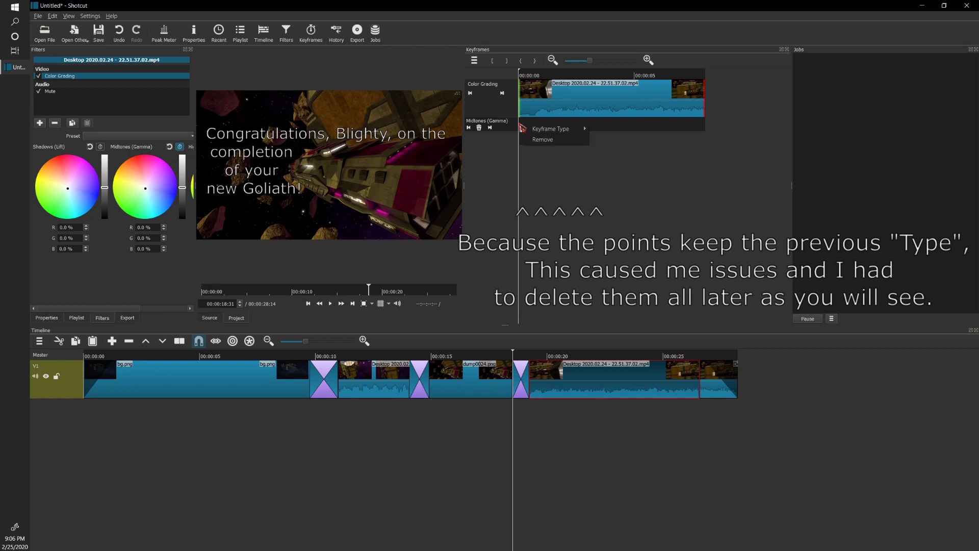
click(560, 201)
mouse_move(524, 72)
mouse_down()
mouse_move(548, 77)
mouse_move(537, 79)
mouse_up()
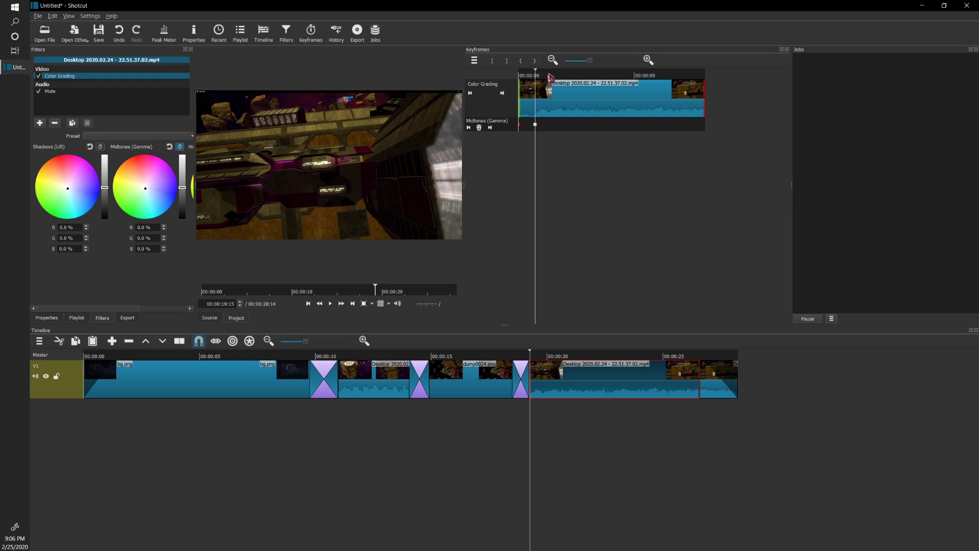
Add midtones keyframes at 00:00:21:26 with G -5.9 % and B -8.6 %, and at 00:00:23:24 with R -18.2 %, G 0.0 % and B -14.1 %
click(557, 77)
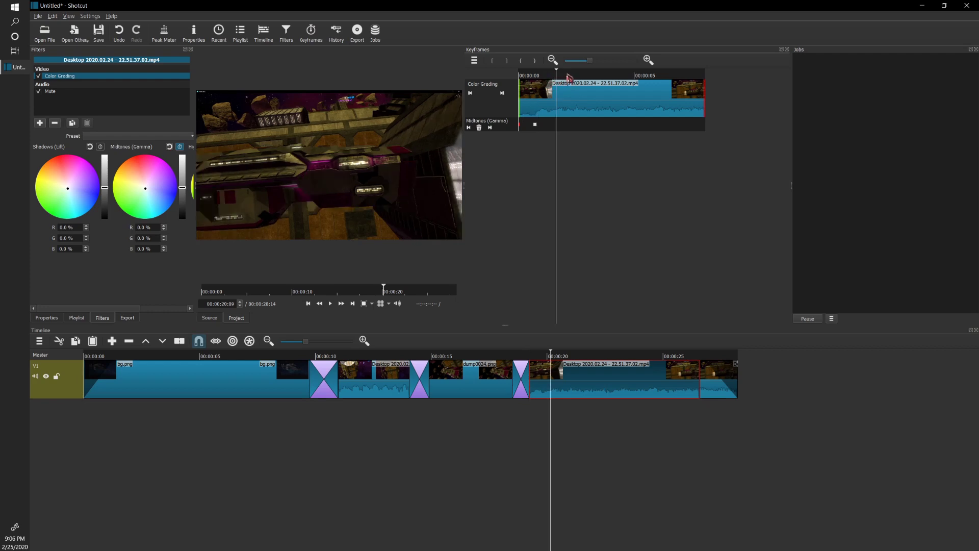
click(569, 77)
click(578, 77)
click(587, 77)
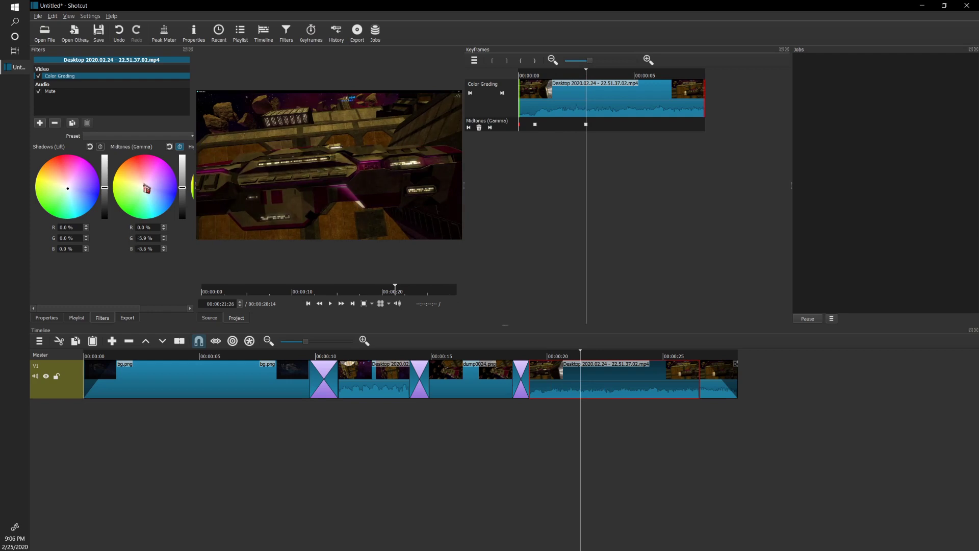
click(632, 77)
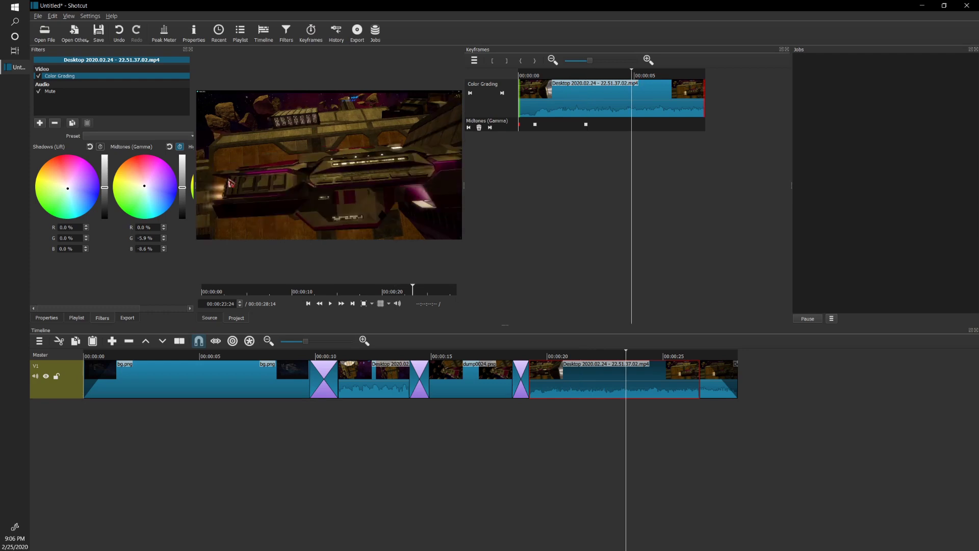
click(143, 191)
Add a midtones keyframe at 00:00:25:04 with R -18.2 %, G -13.1 % and B 0.0 %, and a neutral one at 00:00:26:33
click(673, 77)
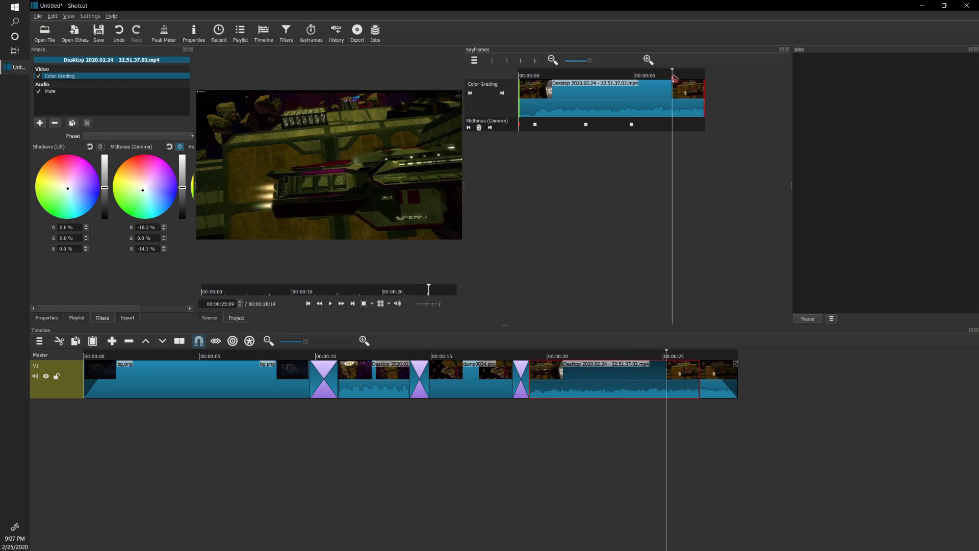
click(150, 190)
drag(697, 77, 706, 76)
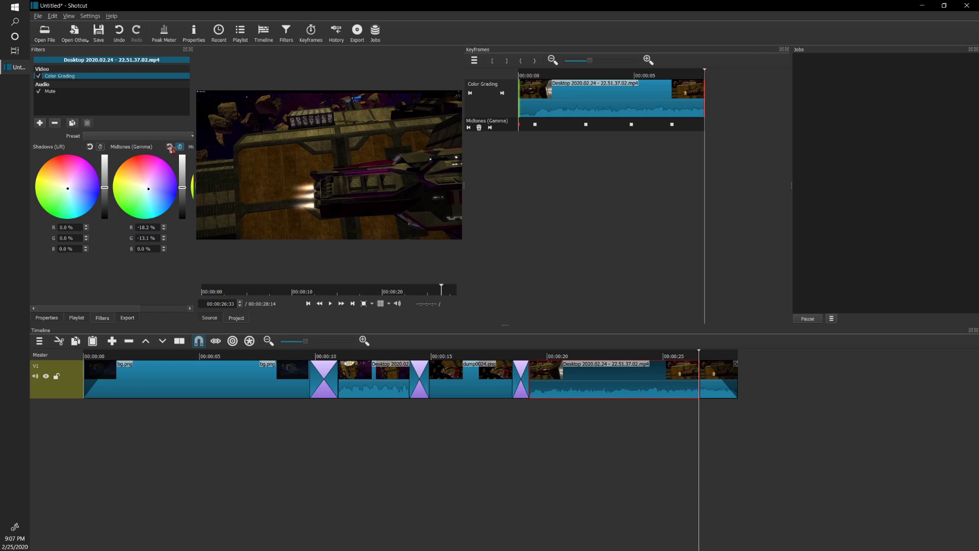
click(170, 148)
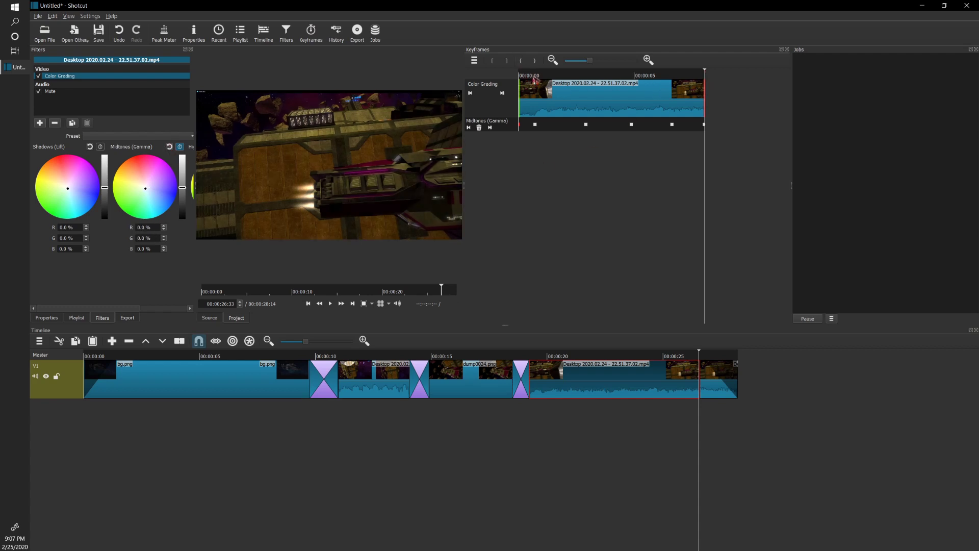
Play the color-graded gameplay segment from its start twice to check the keyframed midtones, and return to its start
drag(529, 76, 518, 78)
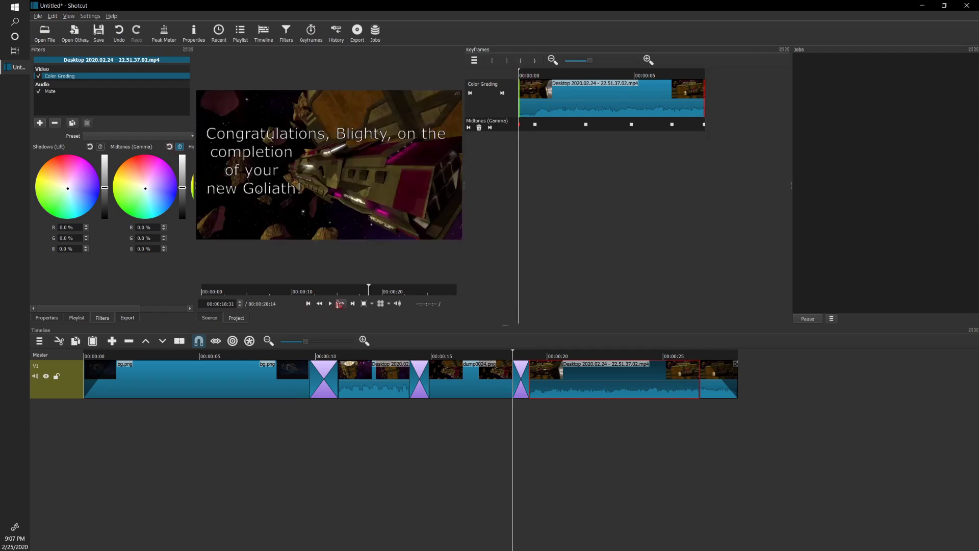
click(330, 304)
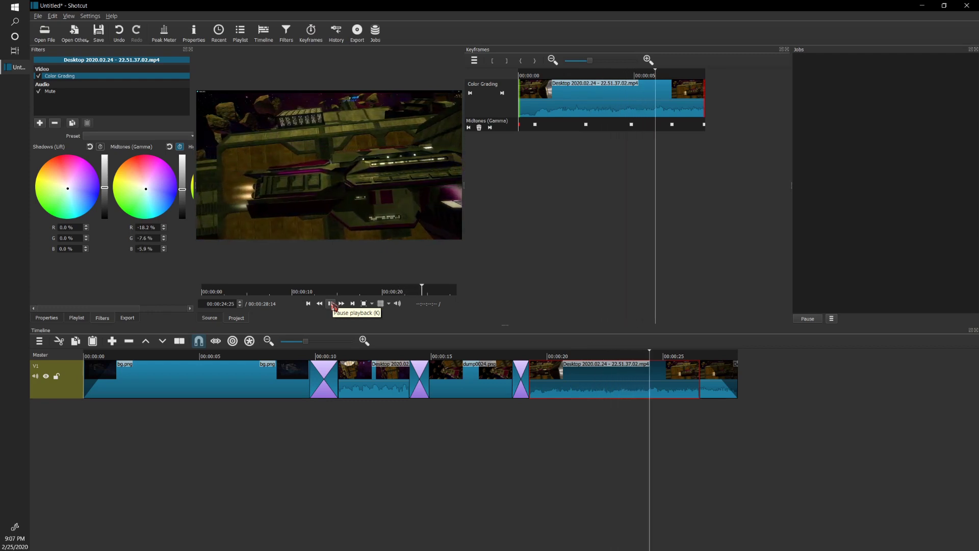
click(332, 304)
drag(543, 75, 491, 77)
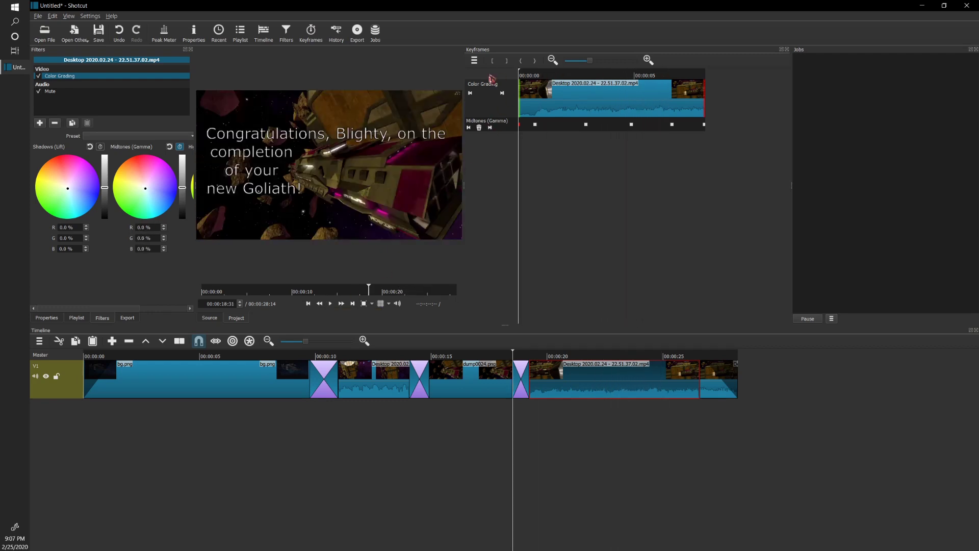
click(328, 305)
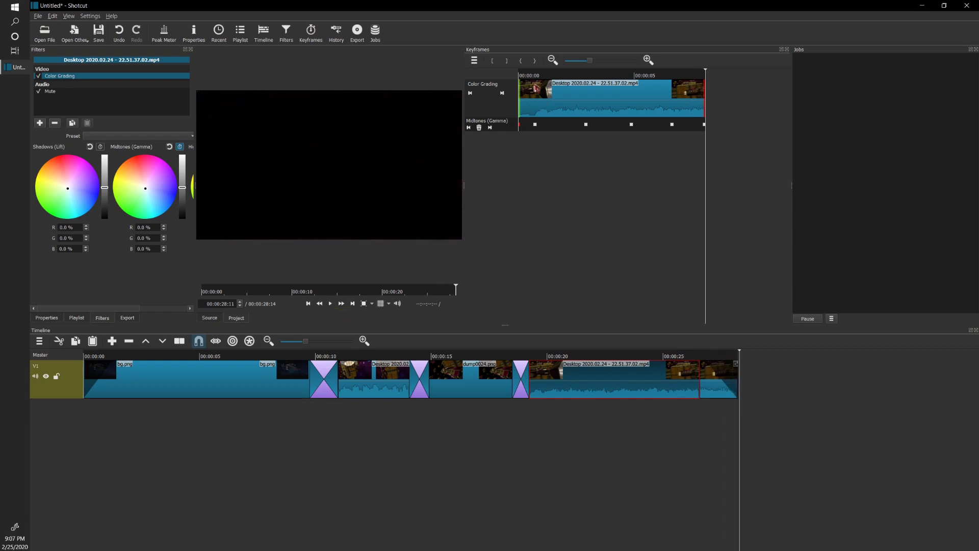
click(520, 75)
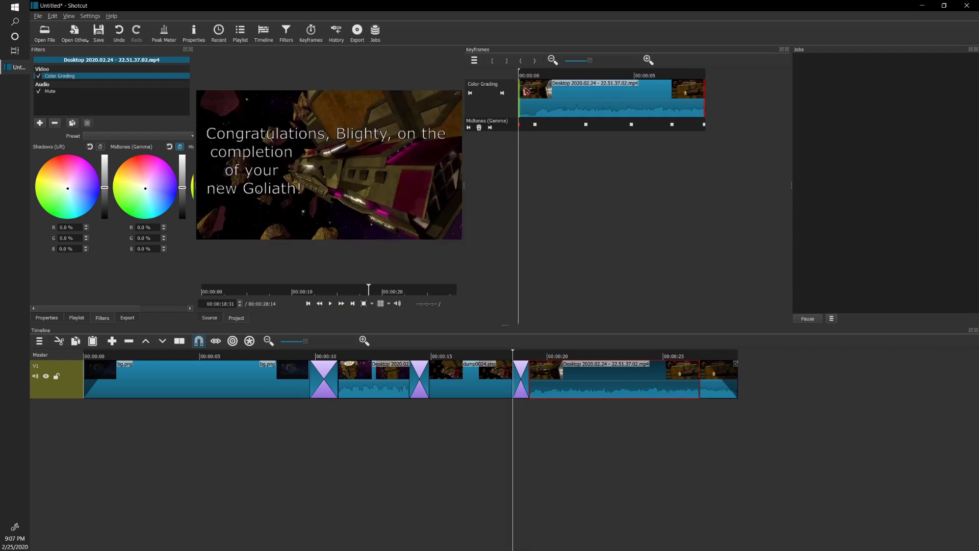
Try to delete the midtones keyframe at 00:00:19:15, undo the deletion and reselect the color-graded segment
click(535, 124)
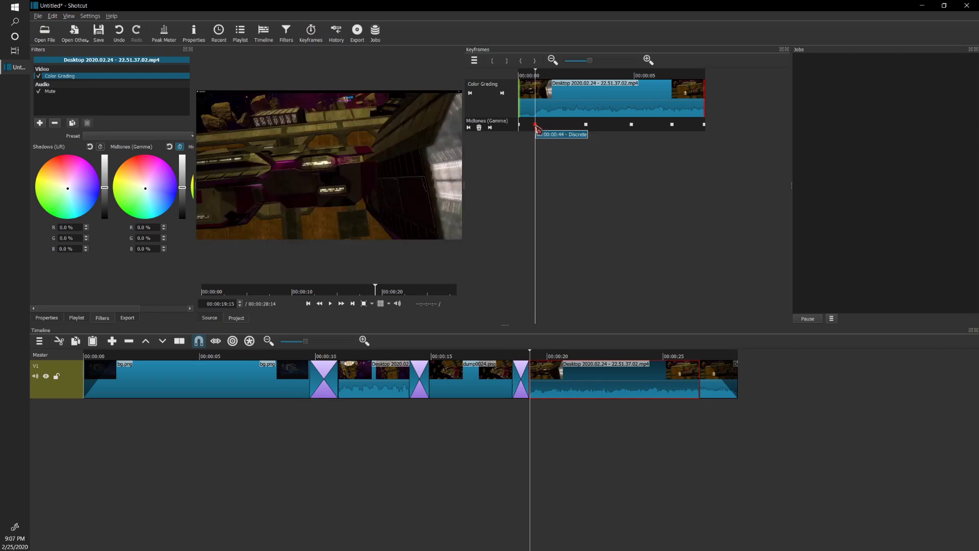
key(Delete)
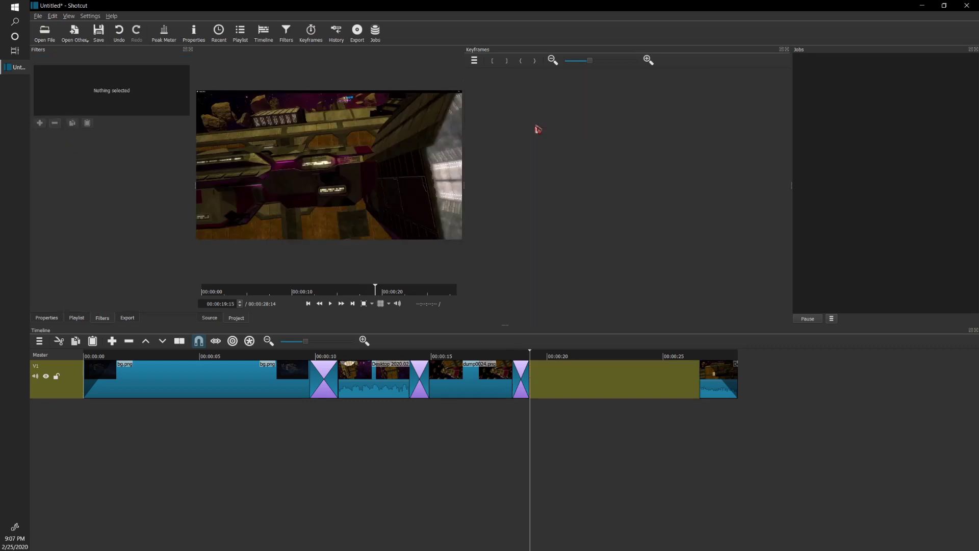
key(ctrl+z)
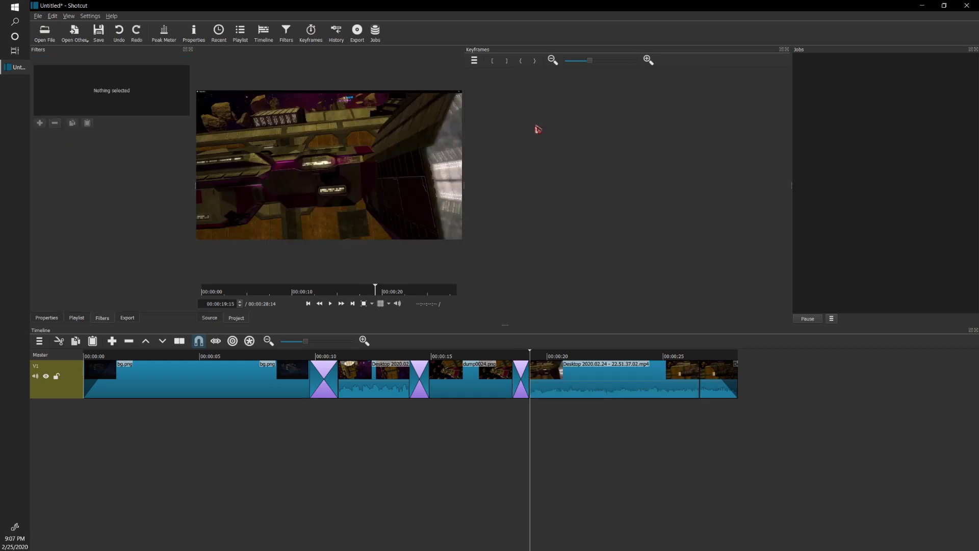
click(541, 378)
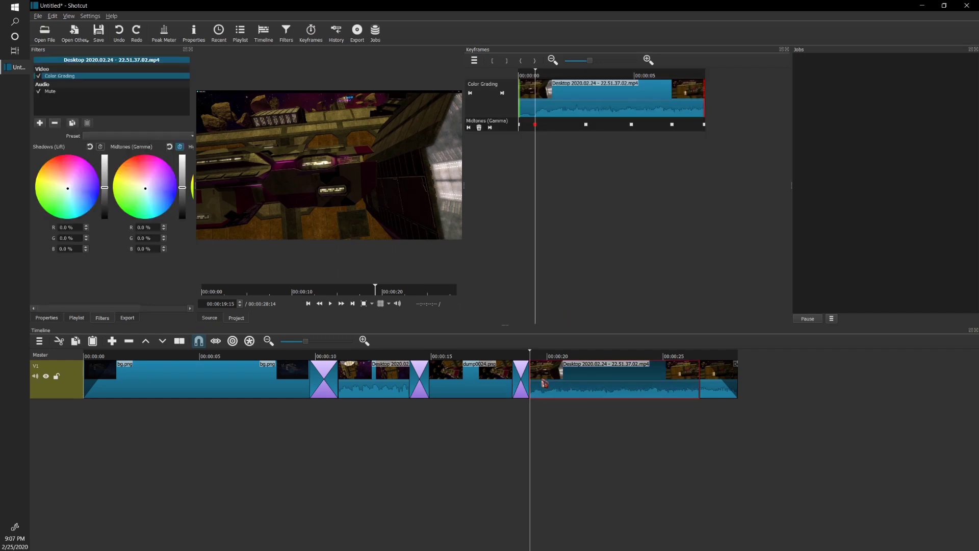
Delete all midtones keyframes from the color-graded gameplay segment, including the ones at its start and end
right_click(536, 125)
click(551, 141)
right_click(587, 126)
click(605, 145)
right_click(632, 126)
click(654, 140)
right_click(674, 126)
click(657, 147)
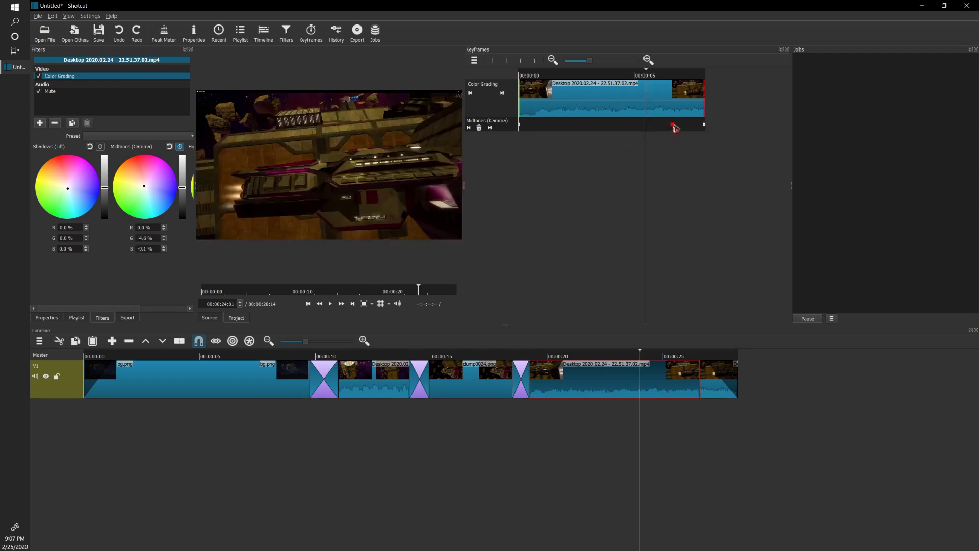
right_click(674, 126)
click(682, 142)
right_click(705, 128)
click(715, 143)
right_click(521, 127)
click(536, 142)
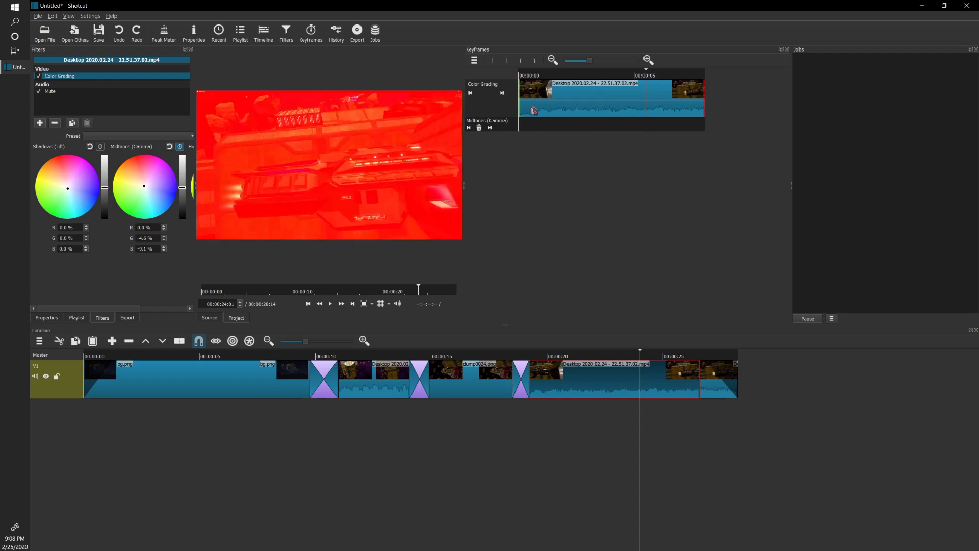
Add neutral midtones keyframes at the start of the gameplay segment and at 00:00:19:15
drag(528, 75, 516, 76)
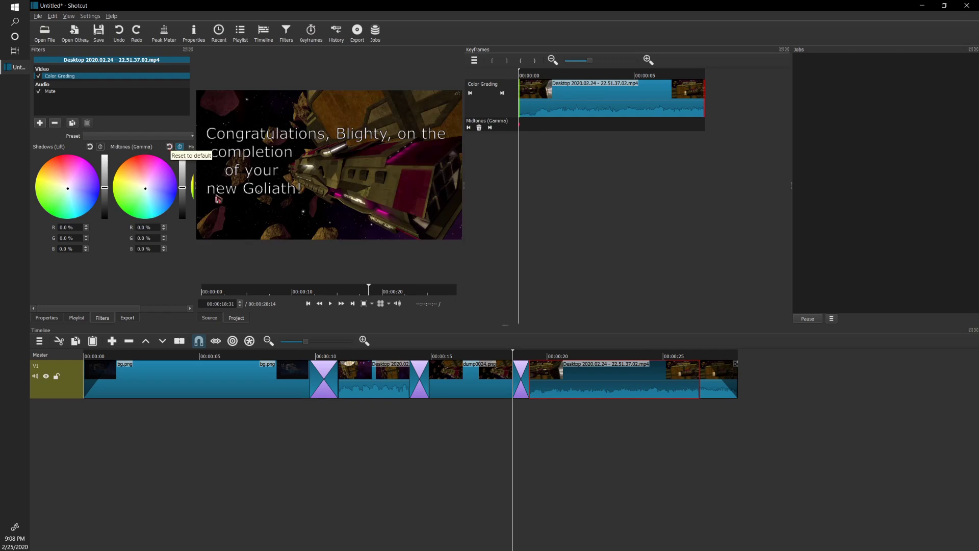
click(331, 304)
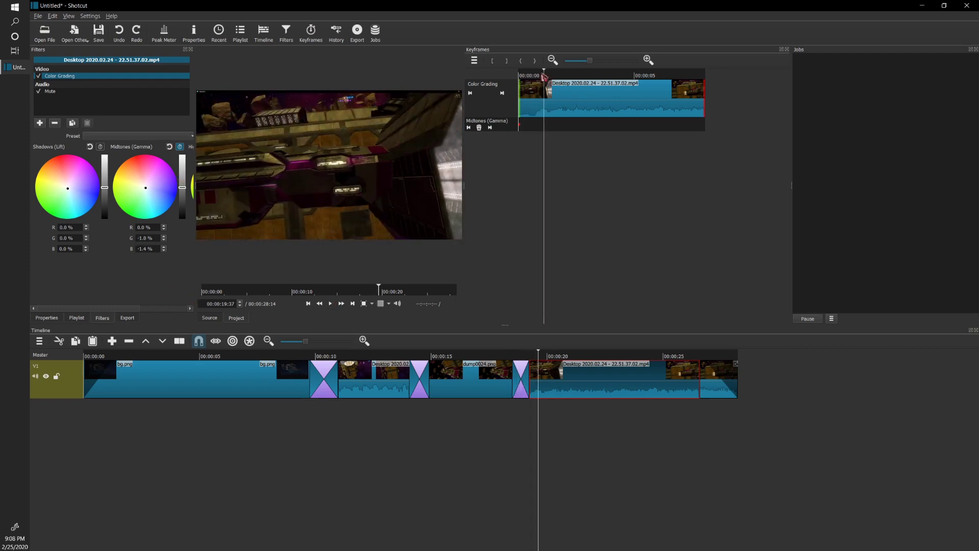
drag(543, 77, 537, 78)
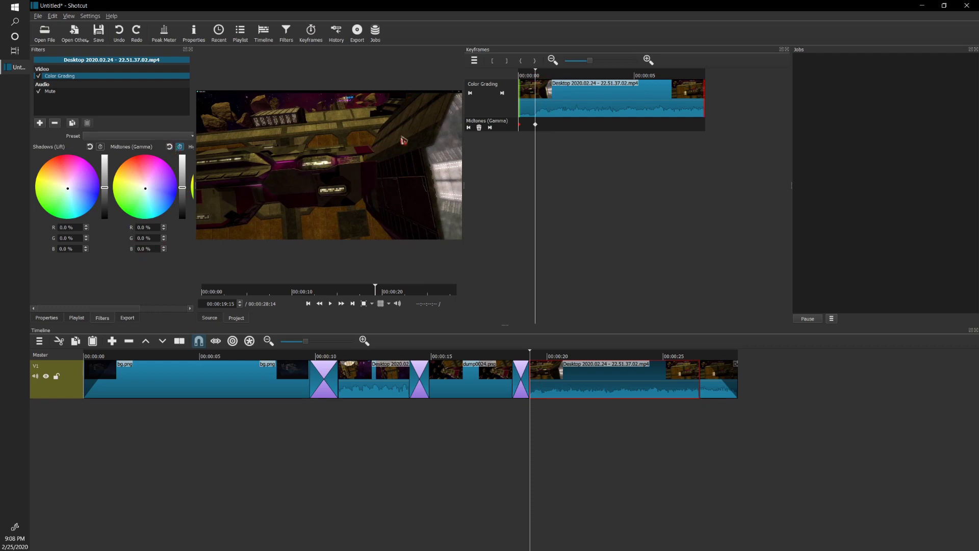
Add a slightly reddish midtones keyframe at 00:00:21:00 and one at 00:00:22:28 with R about -26 %, G 0.0 % and B -20.9 %
click(329, 304)
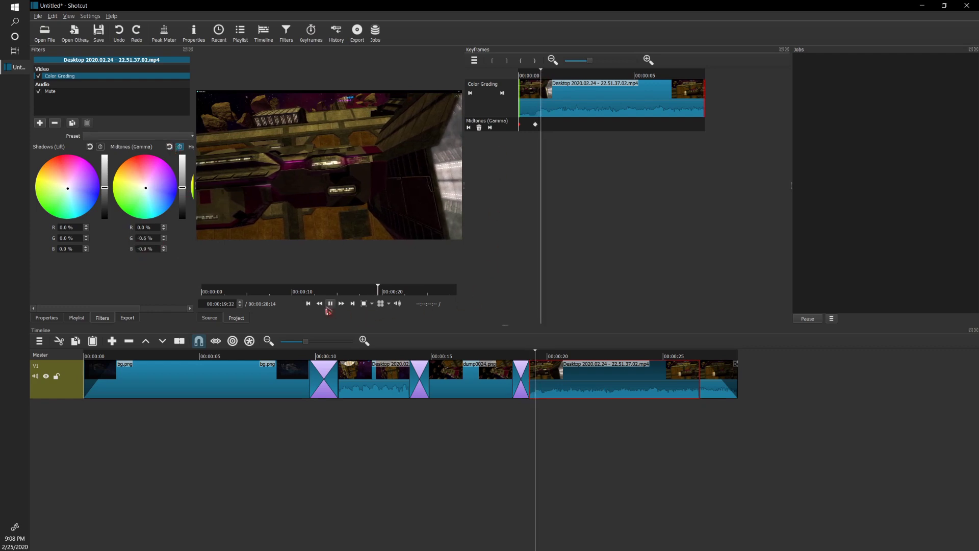
click(330, 304)
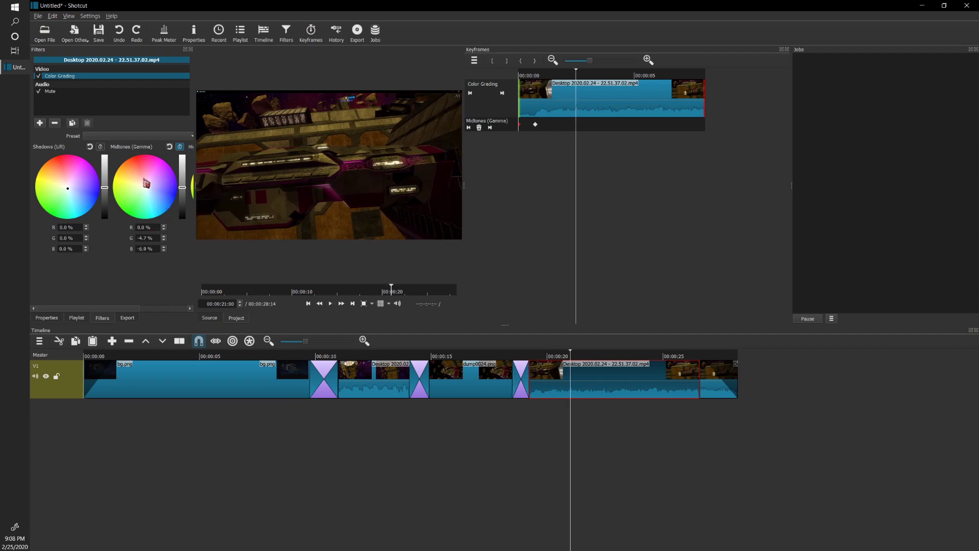
click(142, 180)
click(605, 74)
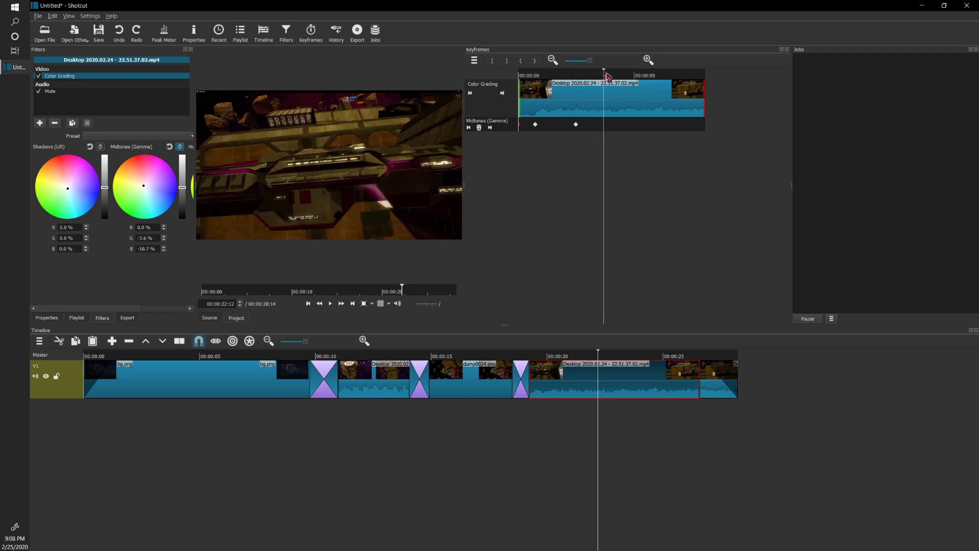
drag(607, 76, 613, 76)
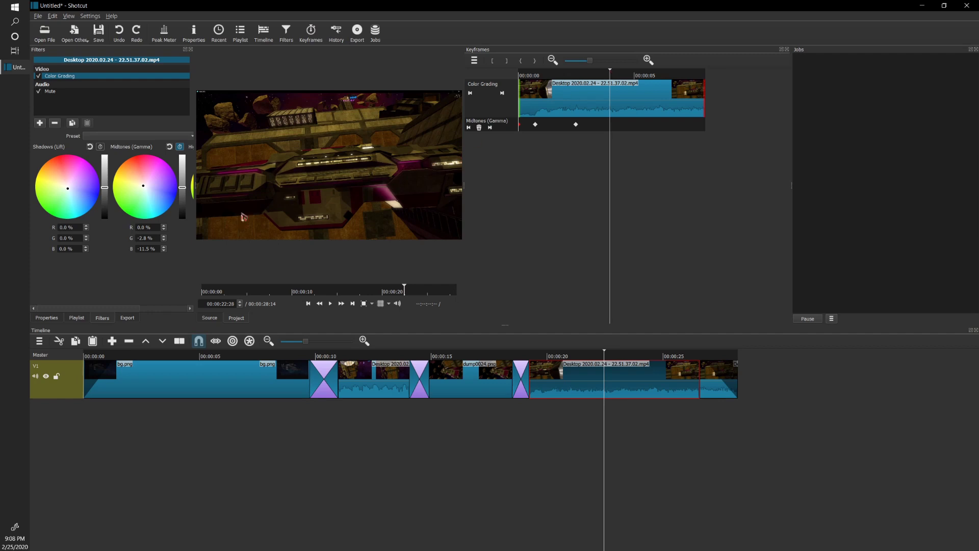
click(142, 193)
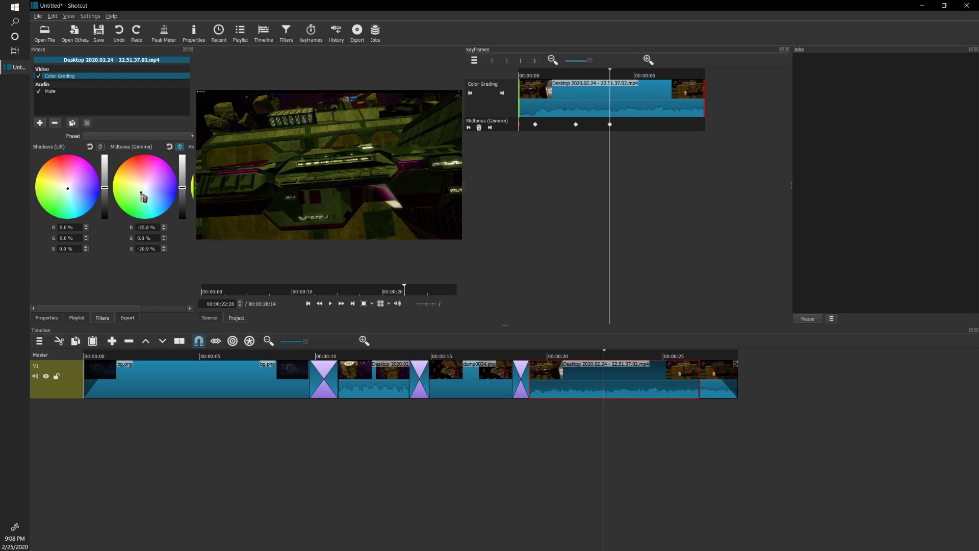
Add a midtones keyframe at 00:00:24:25 with R -26.6 %, G -30.6 % and B -5.9 %, and a neutral one at 00:00:26:34
click(654, 77)
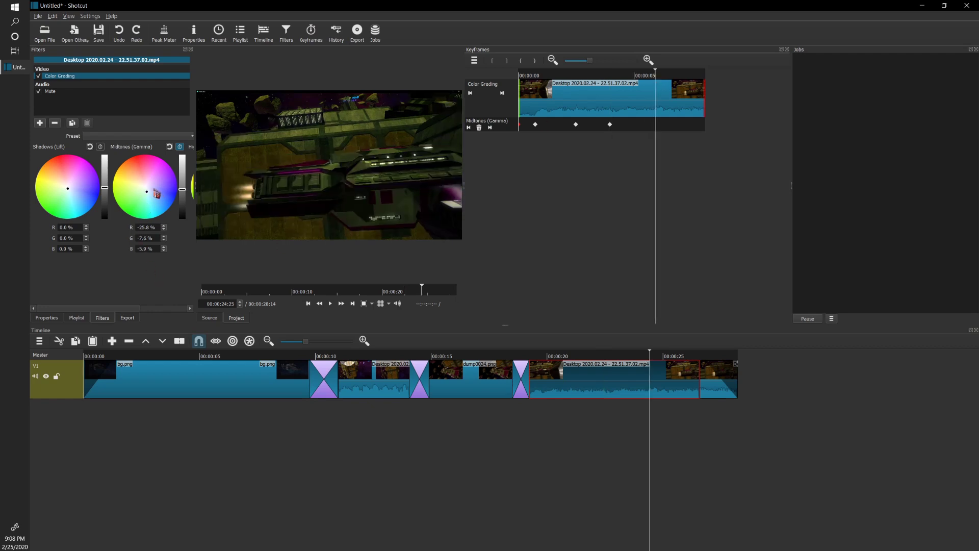
drag(157, 192, 167, 215)
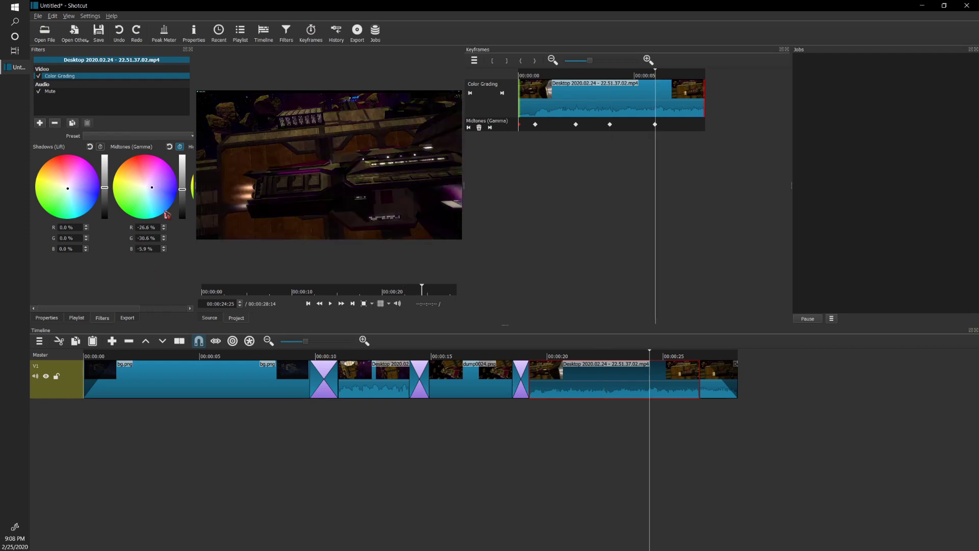
drag(687, 79, 716, 77)
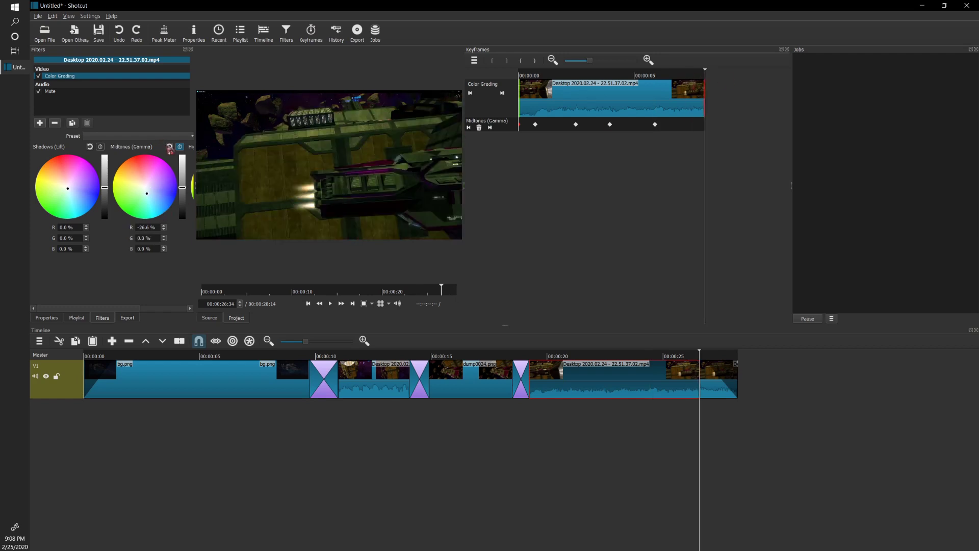
click(170, 148)
Play the color-graded segment from its start to the project's end, and return the playhead to the beginning of the project
drag(550, 76, 513, 77)
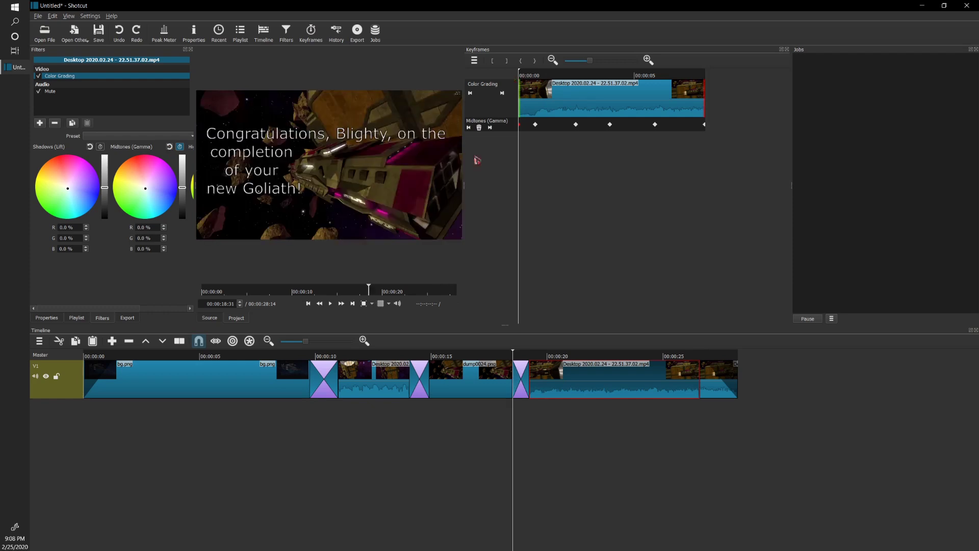
click(331, 304)
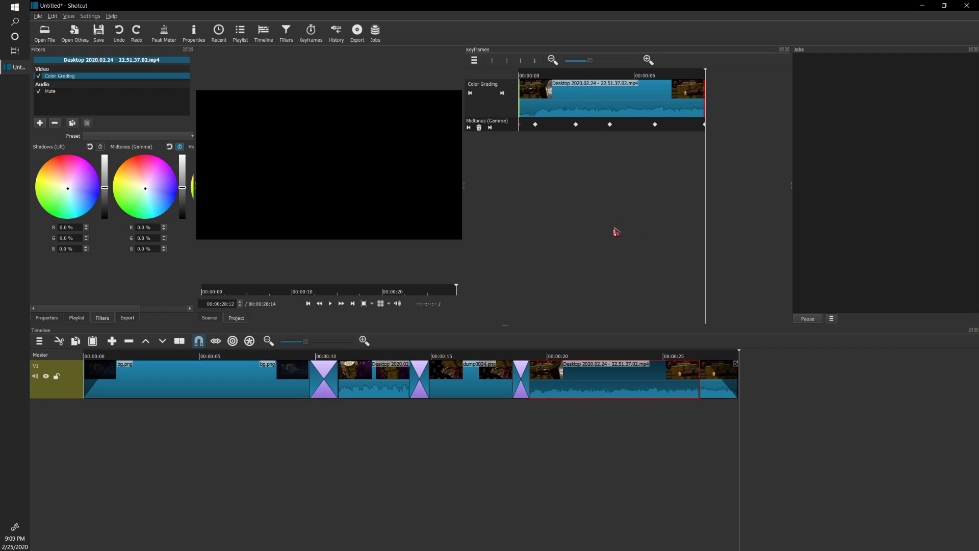
click(84, 318)
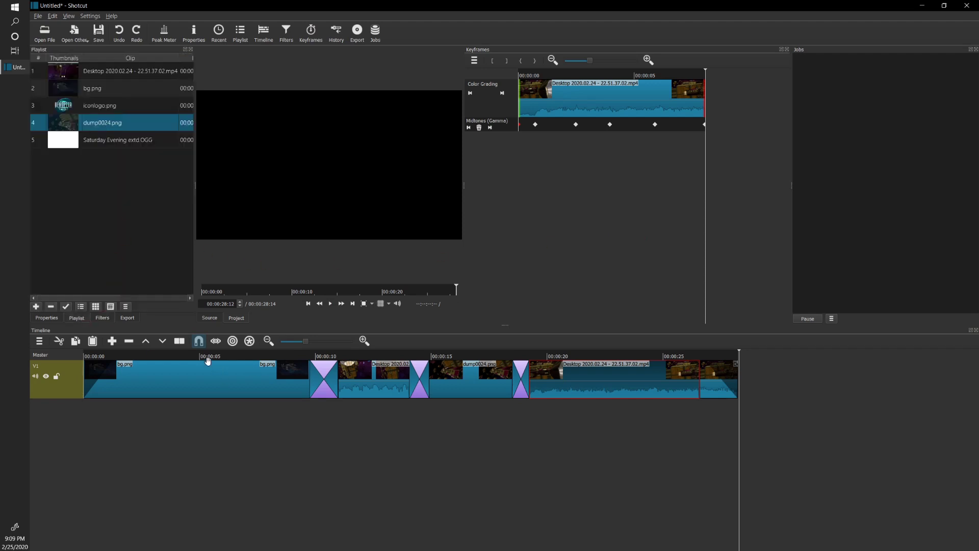
drag(144, 357, 84, 360)
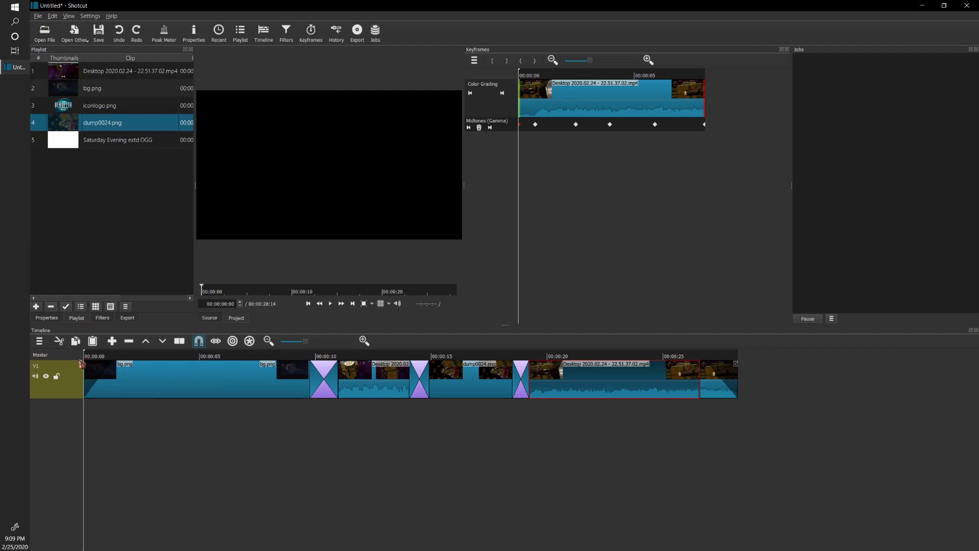
Add a second video track above V1 and play the opening title up to 00:00:02:45
click(100, 111)
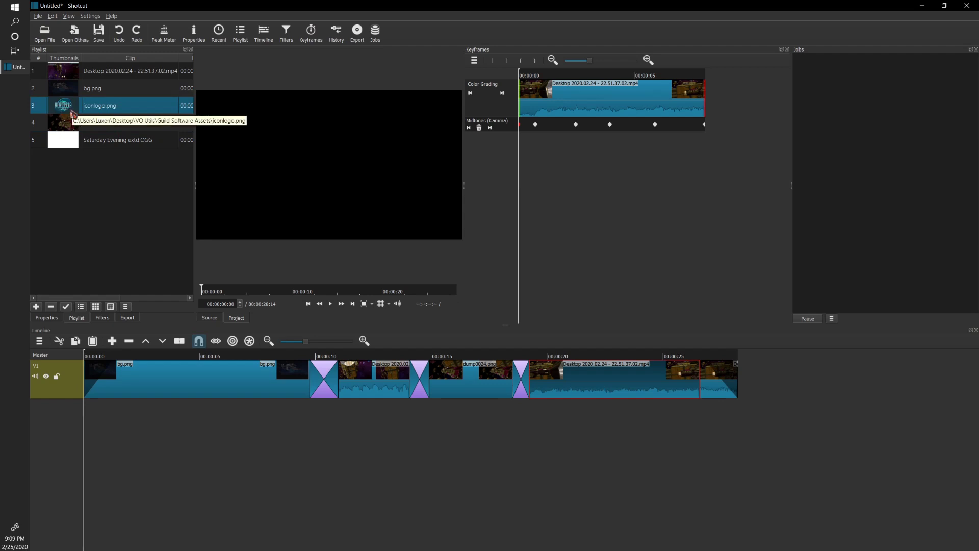
right_click(42, 435)
click(88, 403)
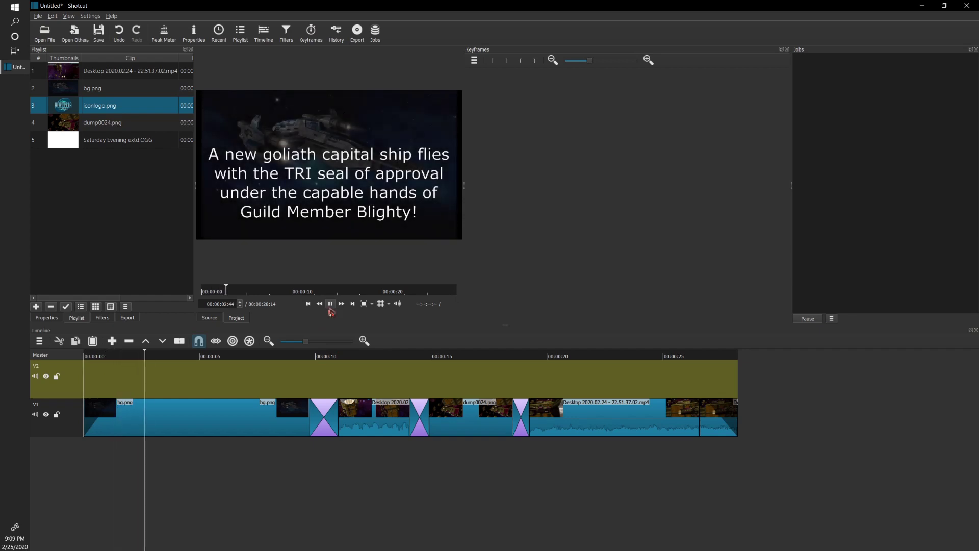
click(330, 306)
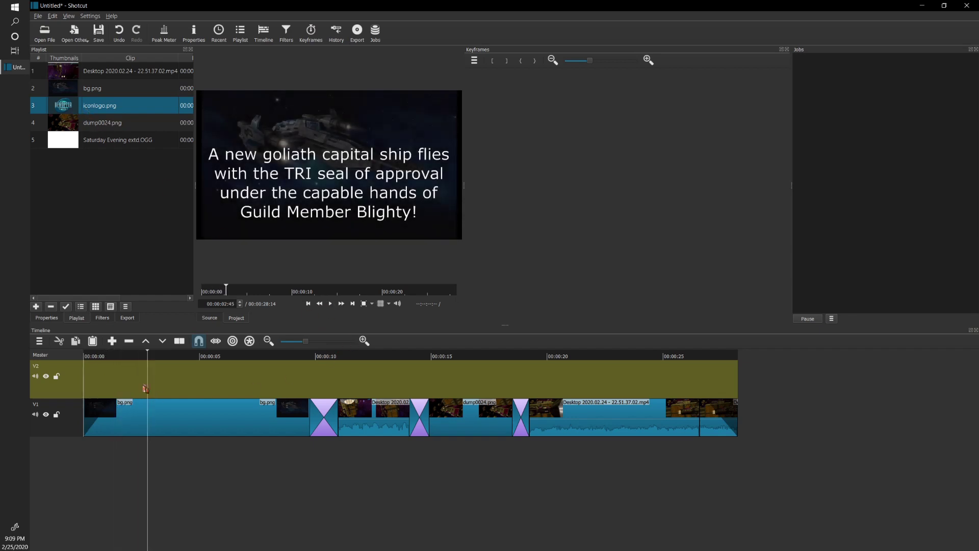
Place the iconlogo.png clip at the start of track V2, over the opening title
drag(95, 108, 84, 404)
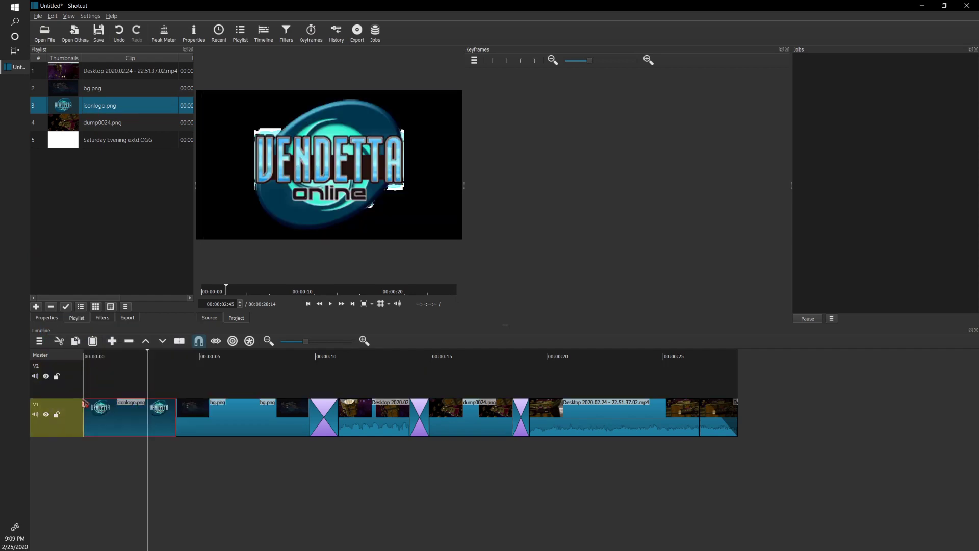
key(ctrl+z)
drag(95, 111, 87, 389)
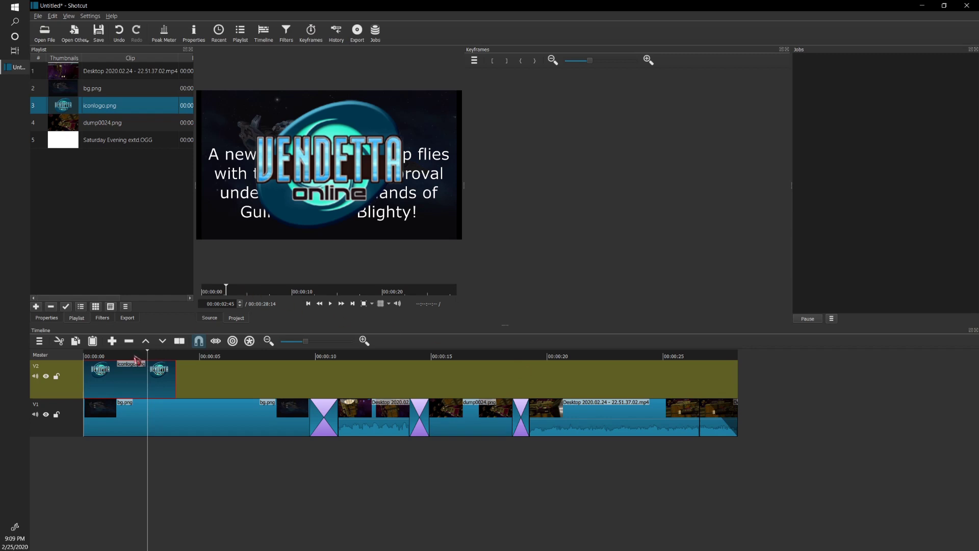
Add a Rotate and Scale filter to the iconlogo.png clip on track V2
click(101, 318)
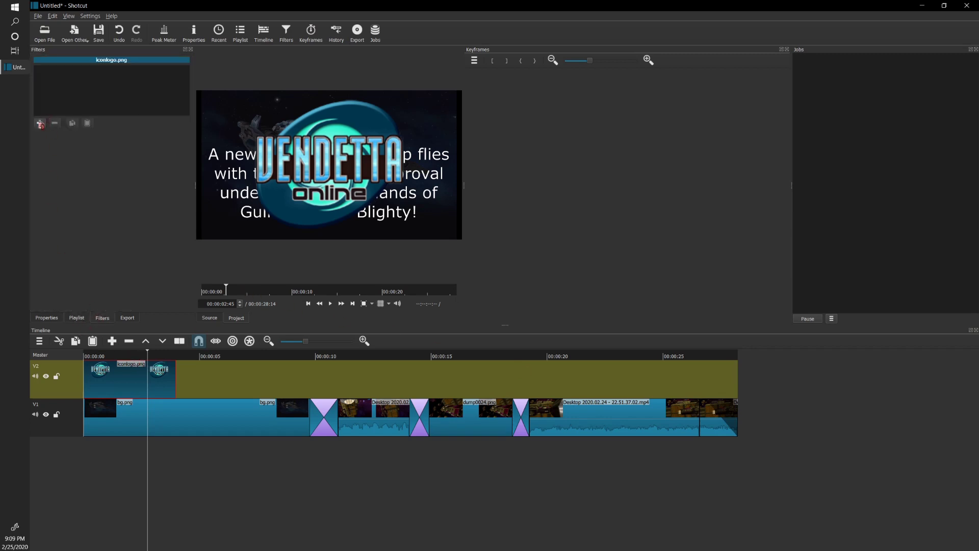
click(39, 123)
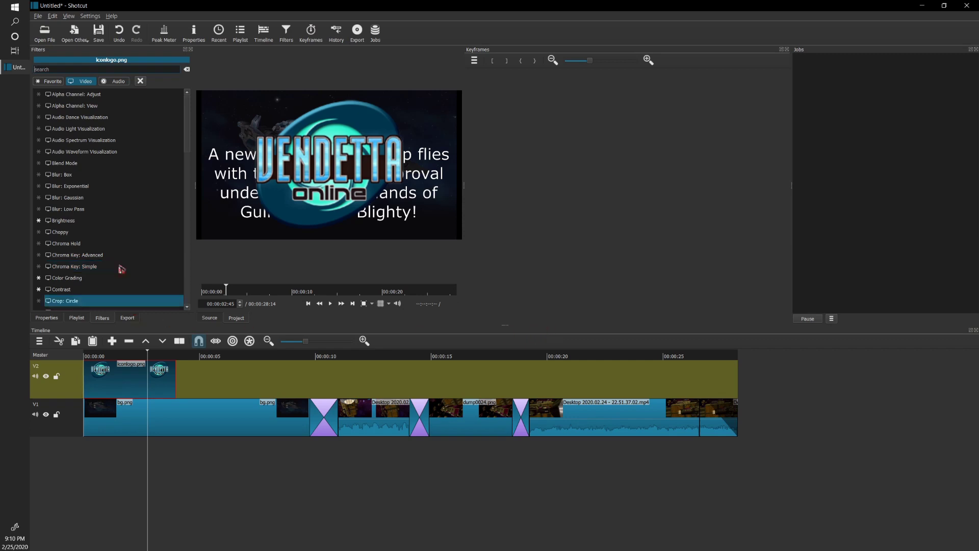
scroll(133, 203, down, 5)
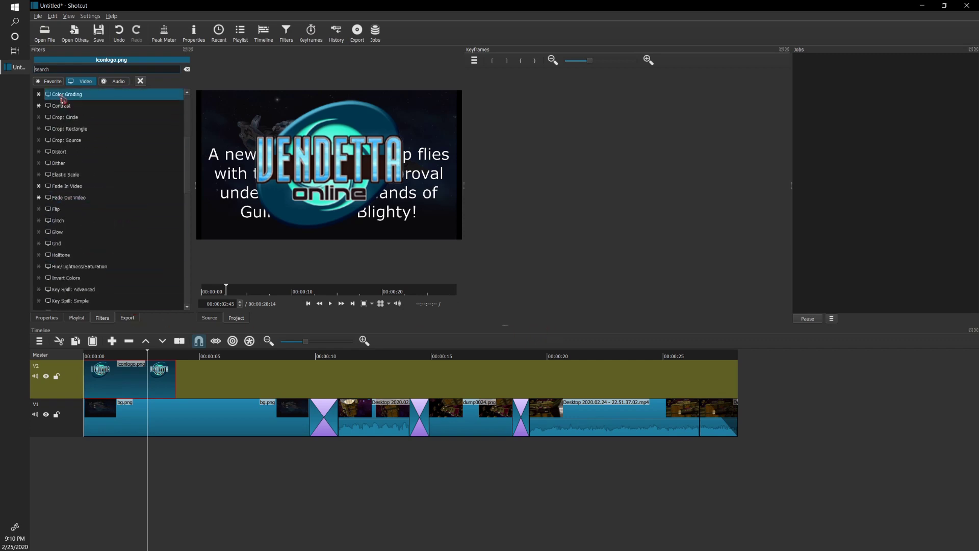
click(51, 81)
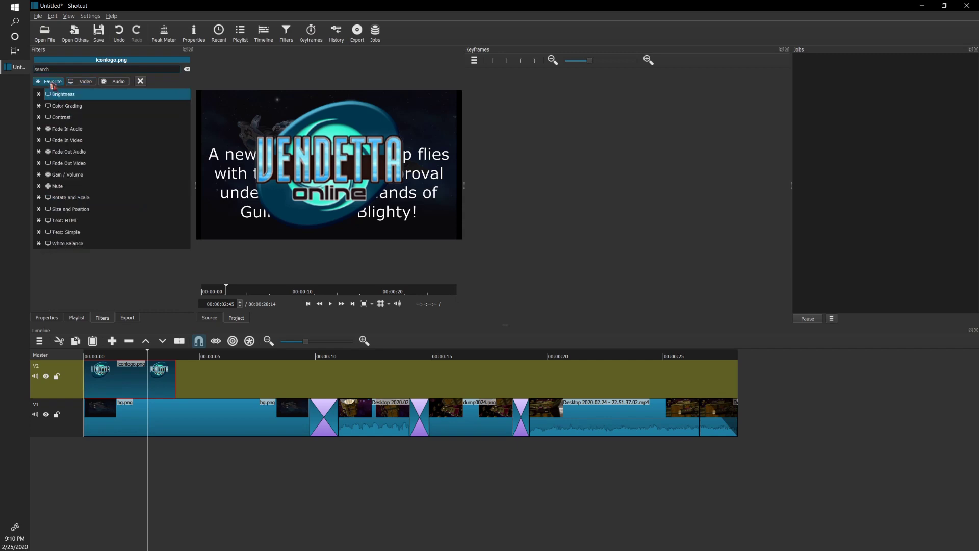
click(77, 199)
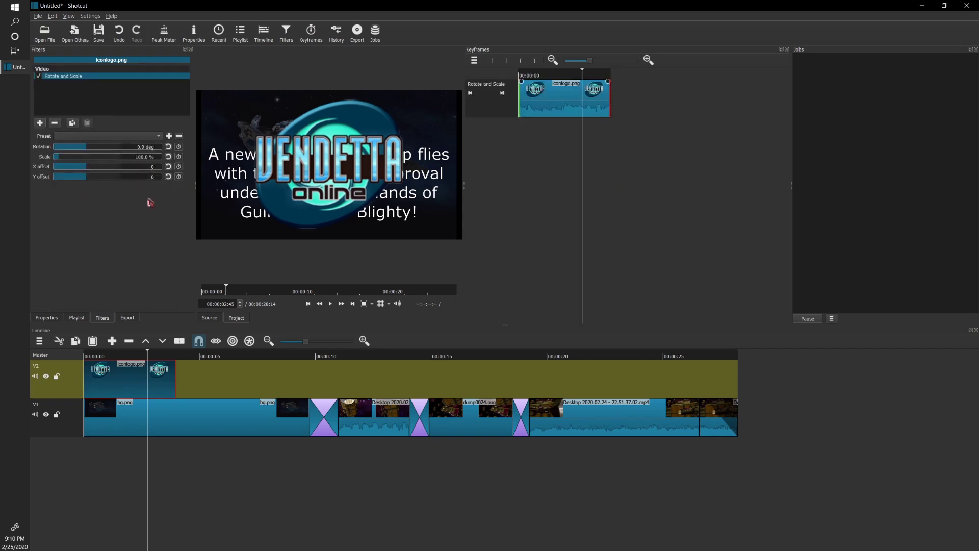
Set the logo's scale to 35 % in the Rotate and Scale filter
click(59, 159)
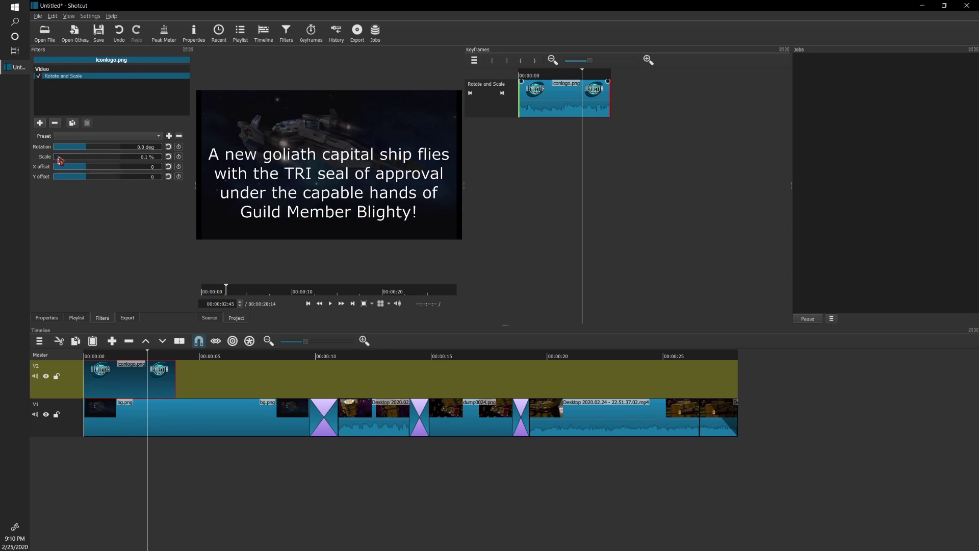
mouse_move(60, 160)
mouse_down()
mouse_move(73, 159)
mouse_move(58, 161)
mouse_up()
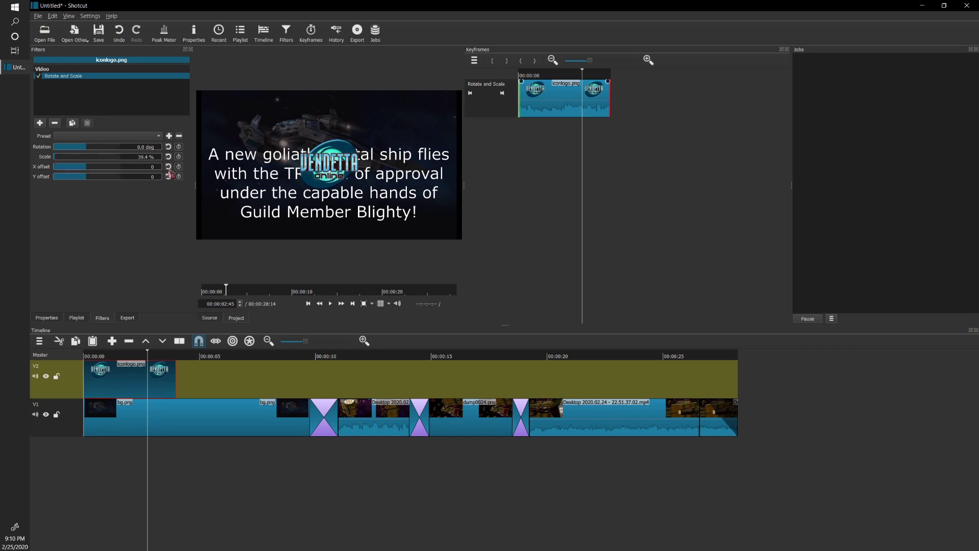
drag(138, 157, 149, 157)
text(35)
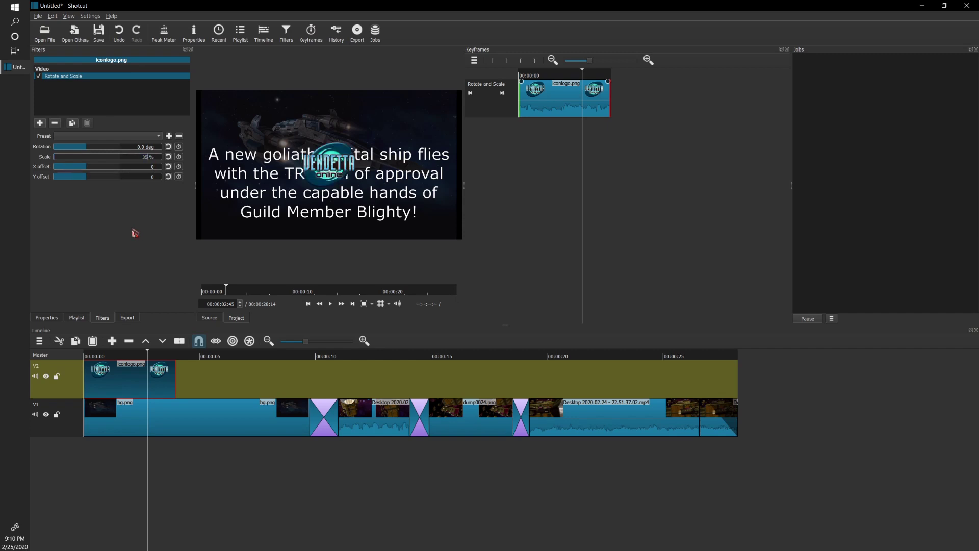
Set the logo's X offset to 337 so that it sits near the right edge of the frame
drag(84, 171, 89, 171)
drag(329, 169, 358, 156)
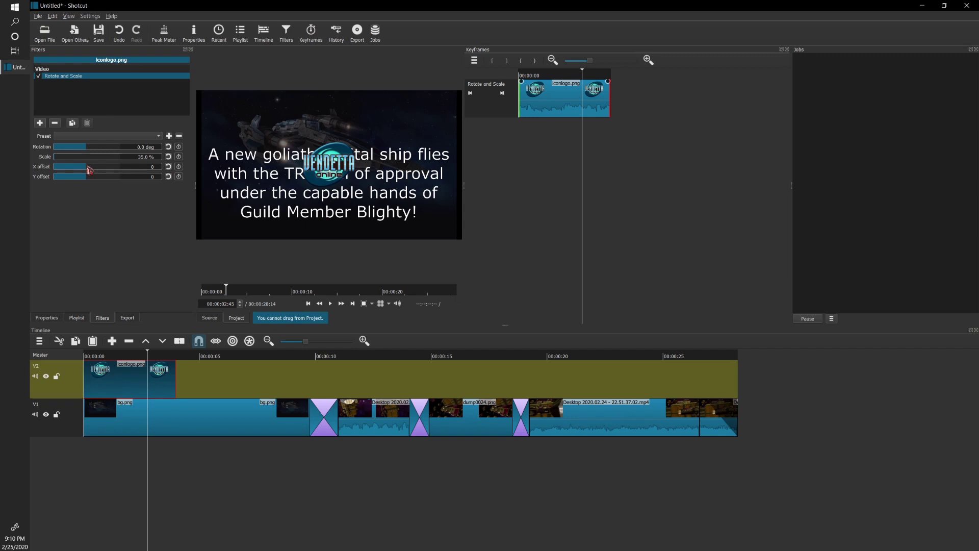
drag(87, 167, 93, 170)
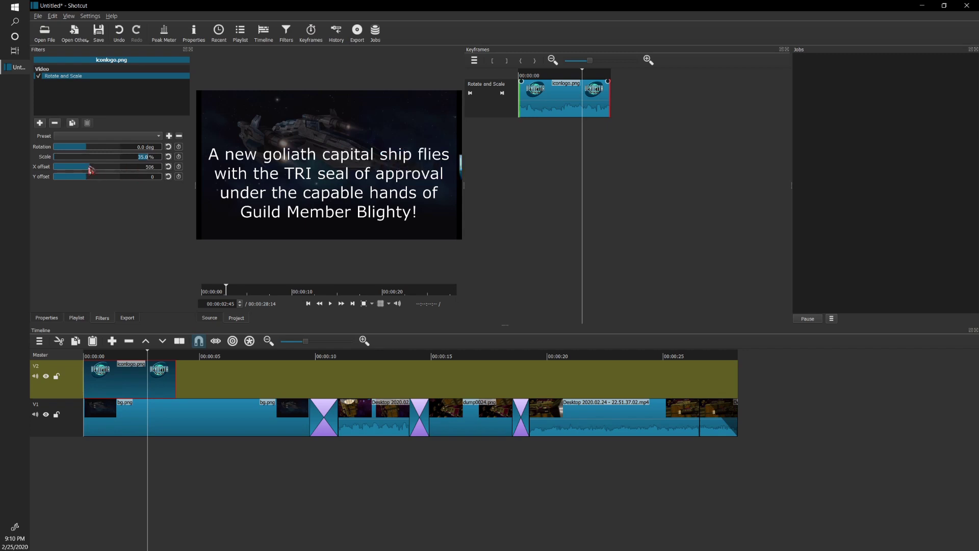
click(91, 170)
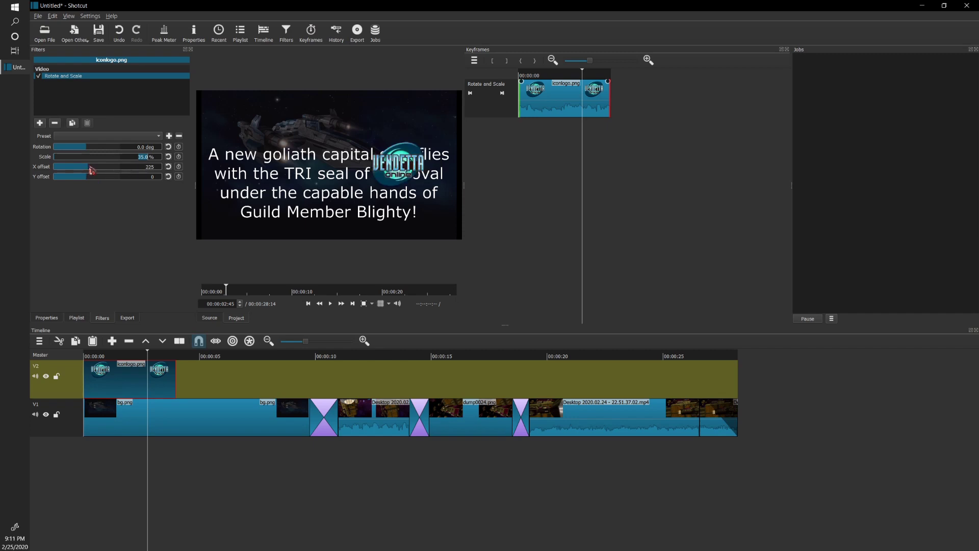
click(89, 167)
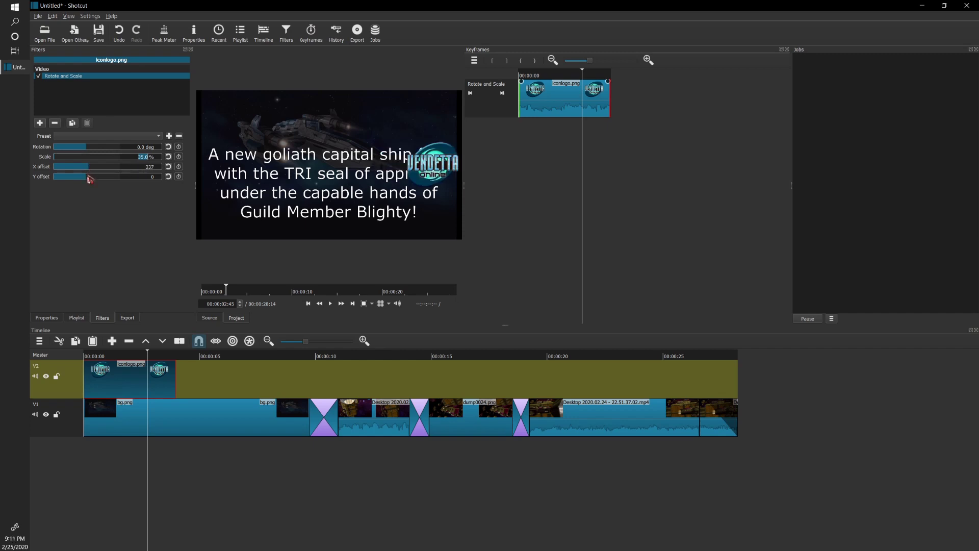
Set the logo's Y offset to -150 so that it sits above the title text
click(86, 179)
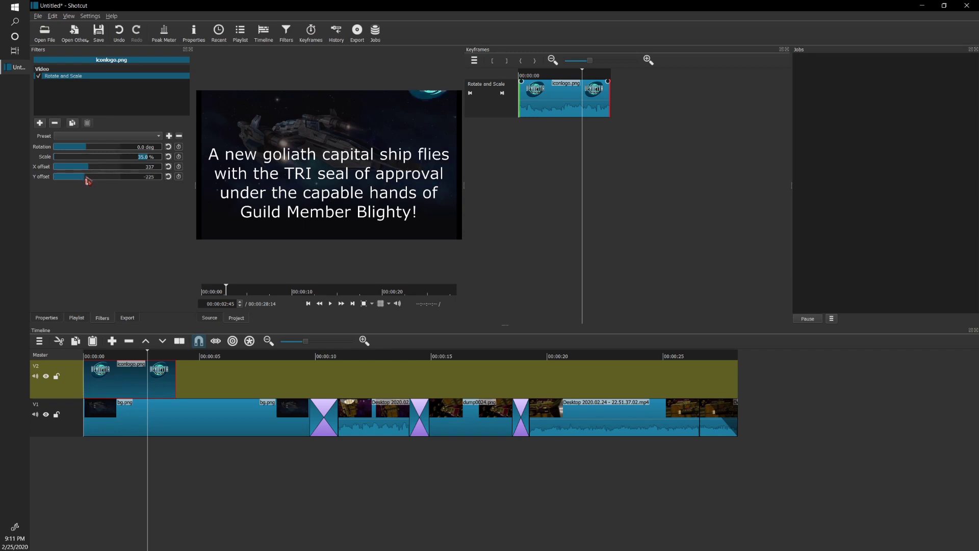
drag(86, 179, 86, 178)
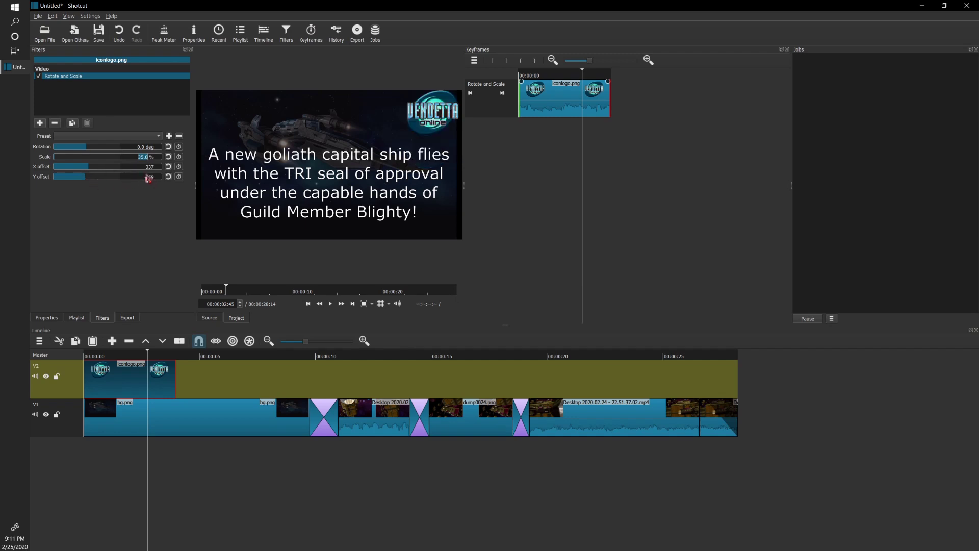
drag(85, 178, 87, 178)
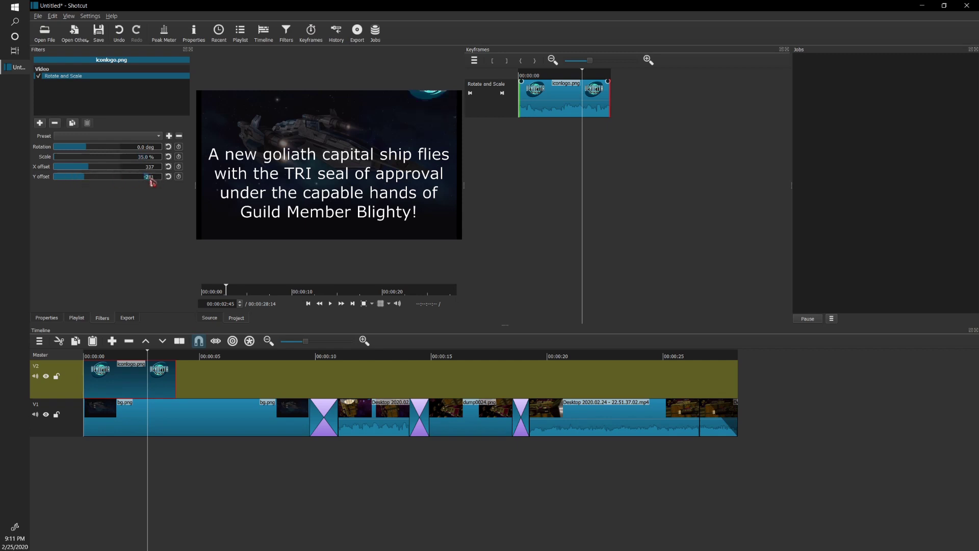
key(BackSpace)
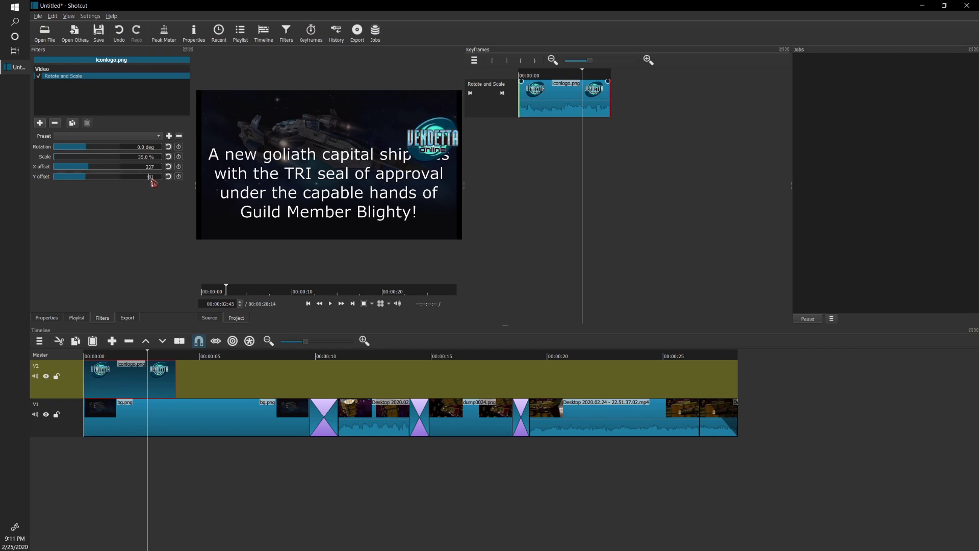
text(-1)
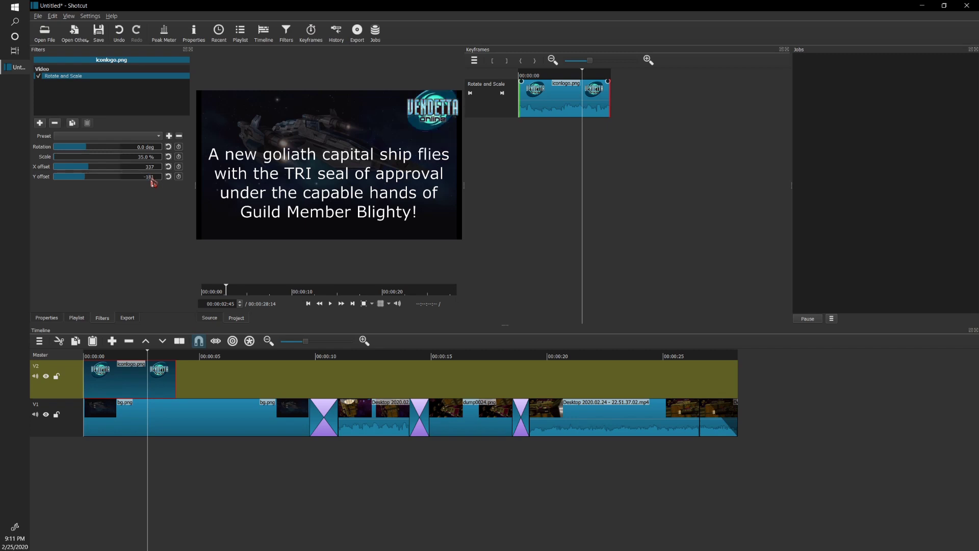
key(Delete)
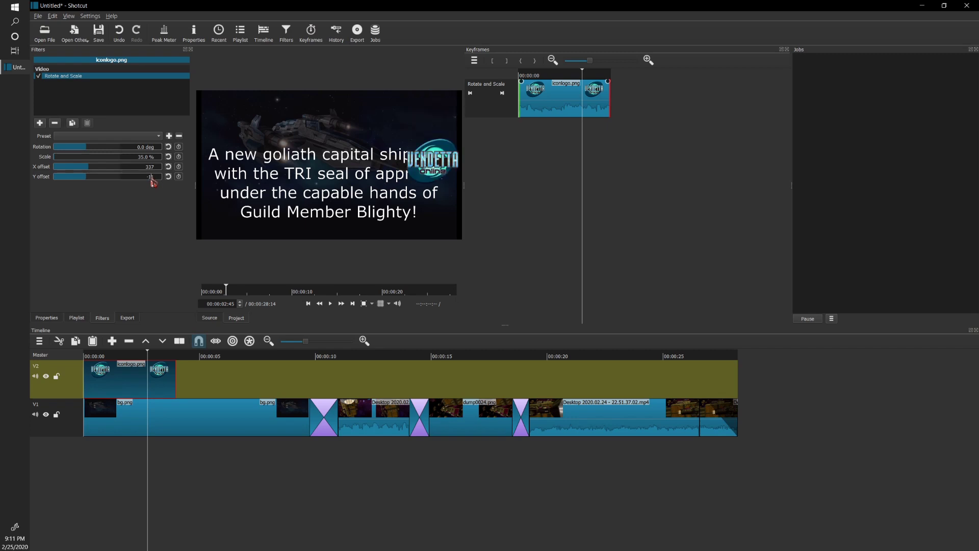
text(50)
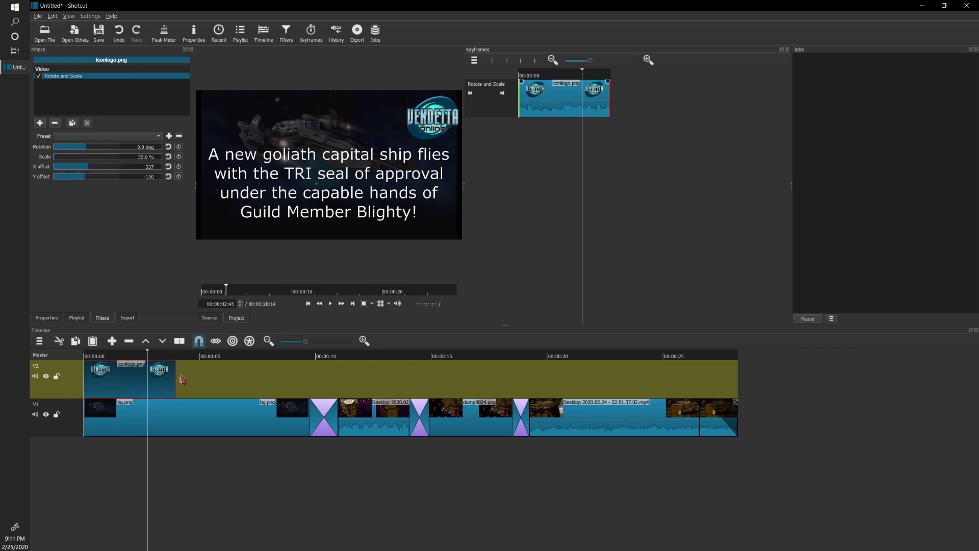
Lengthen the iconlogo.png clip on track V2 to end at about 00:00:06:05, with a split at 00:00:03:49
drag(176, 378, 206, 378)
click(173, 356)
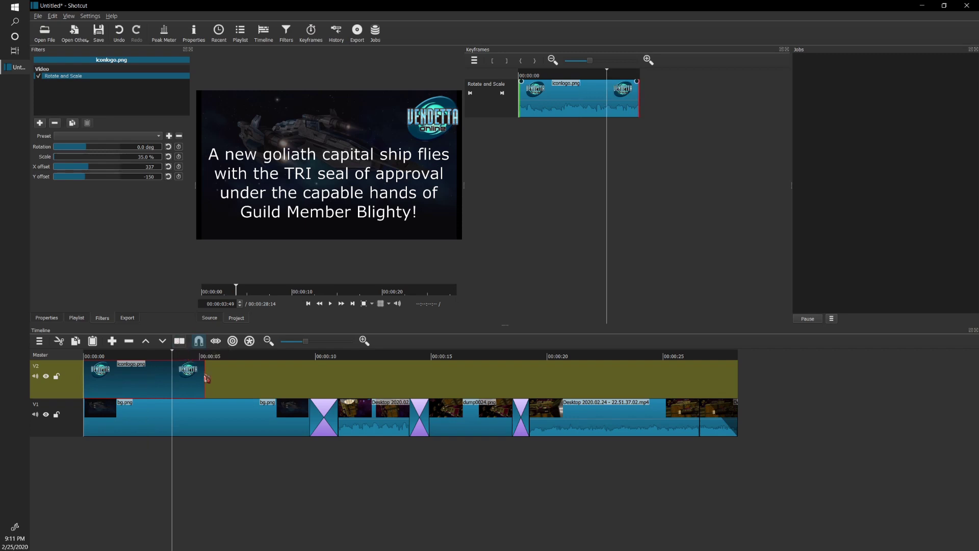
key(s)
drag(206, 382, 233, 382)
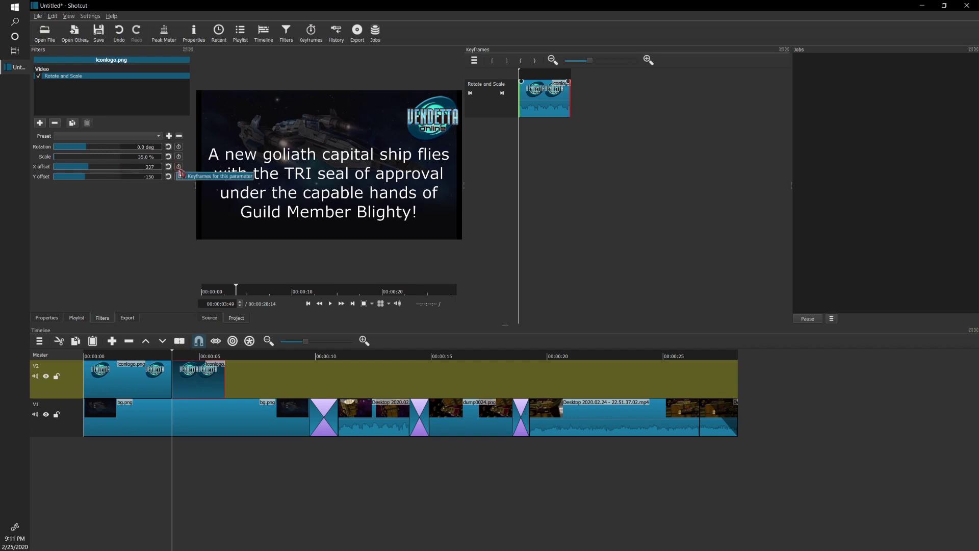
Enable X offset keyframes at the start of the second logo clip and set the X offset to 550 at the clip's end
click(179, 167)
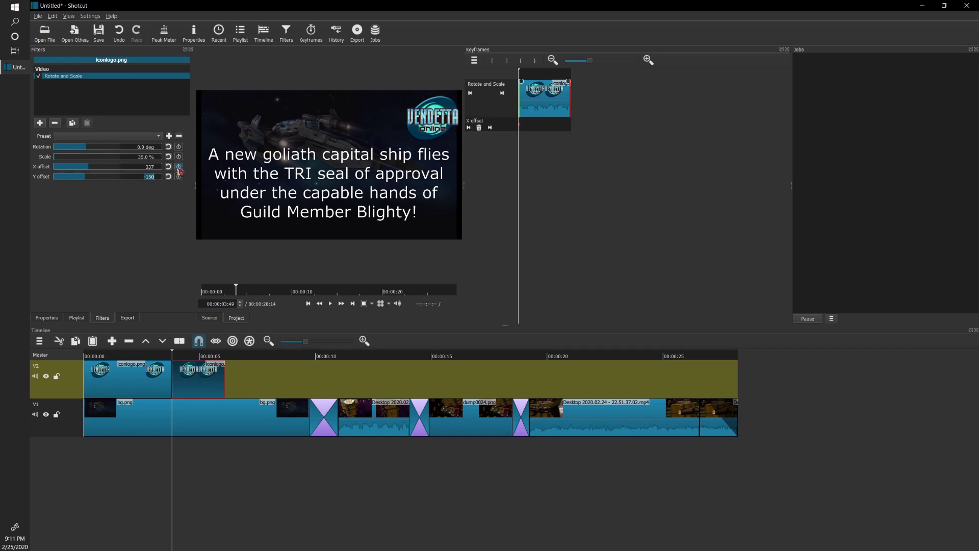
click(599, 61)
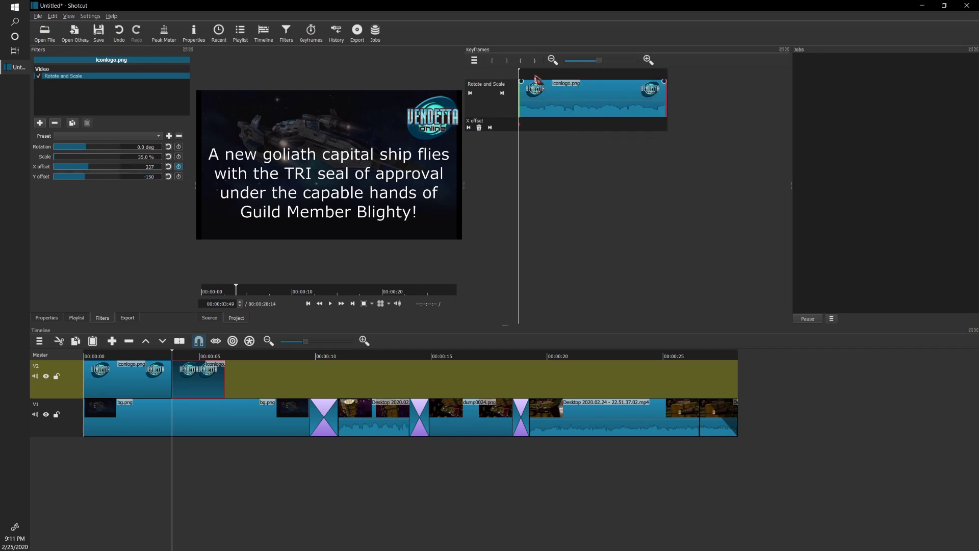
drag(521, 74, 671, 75)
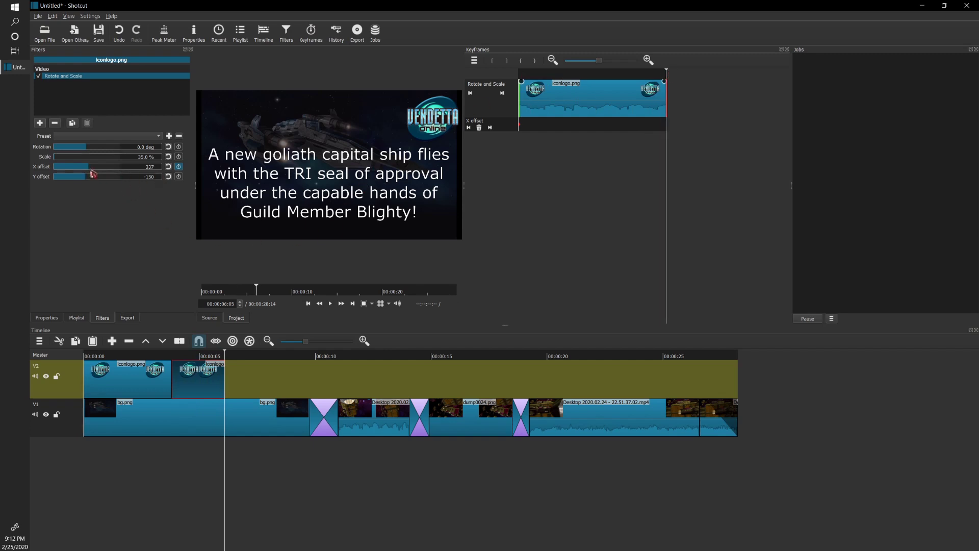
double_click(143, 167)
text(400)
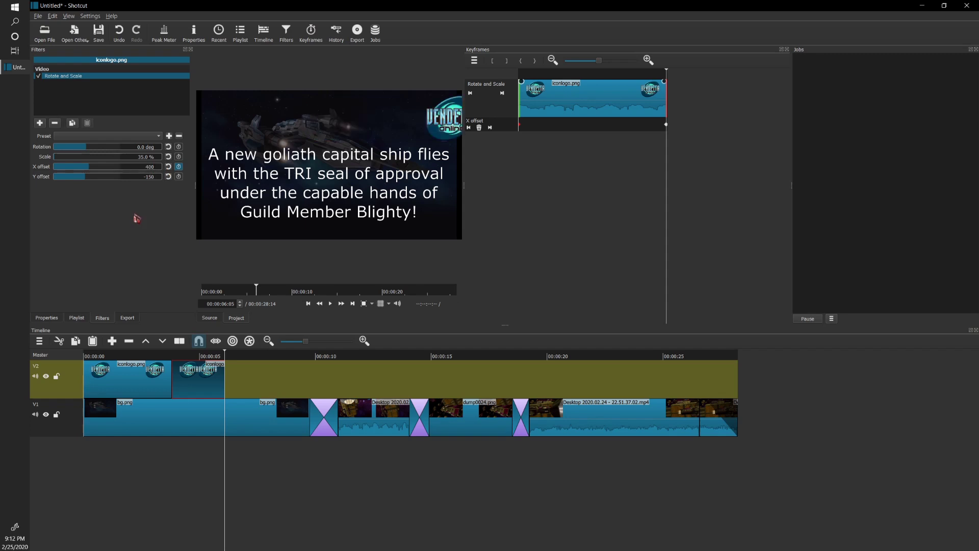
key(BackSpace)
key(BackSpace)
text(500)
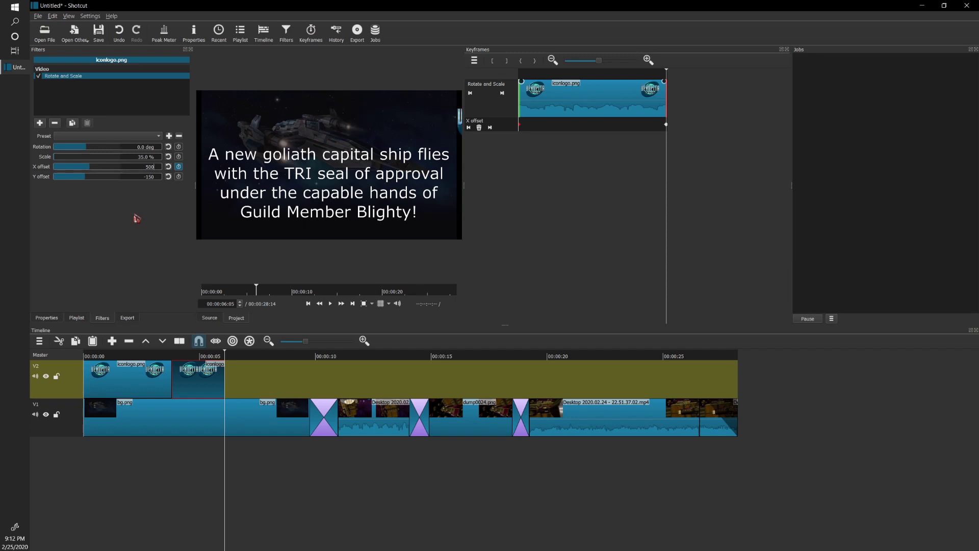
key(BackSpace)
key(BackSpace)
key(BackSpace)
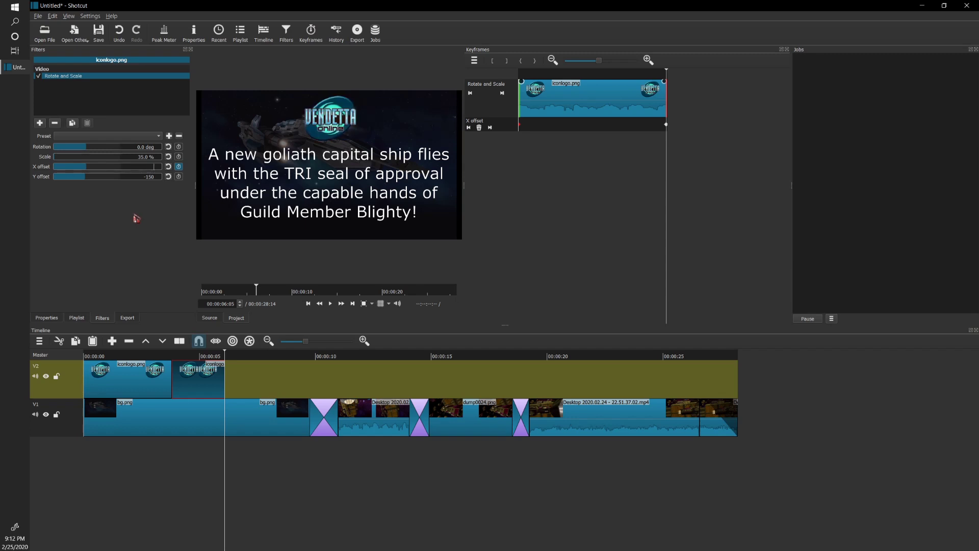
text(550)
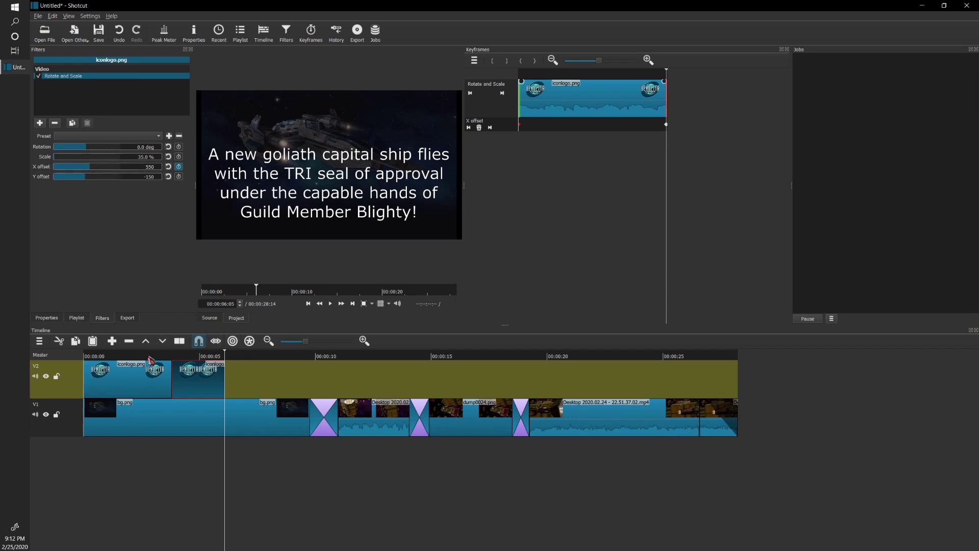
Play the timeline from the beginning to check the logo's slide-out and the following clips
drag(134, 357, 84, 359)
click(330, 303)
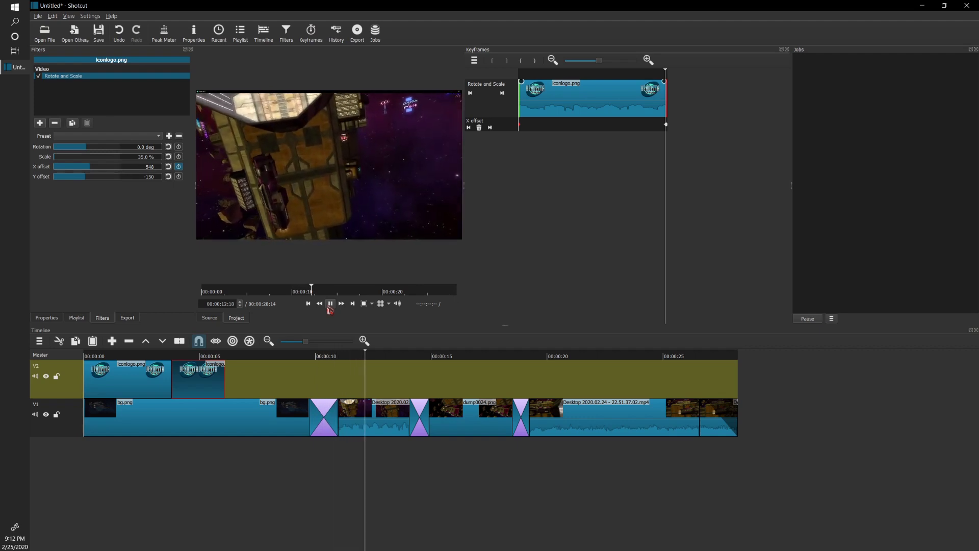
click(330, 305)
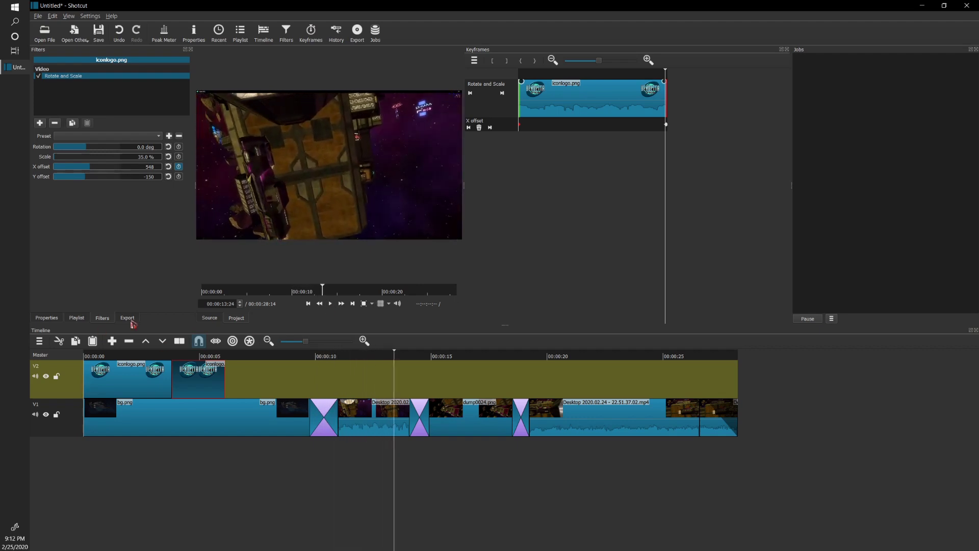
Export the timeline with the default settings to the Desktop as Blighty Goliath.mp4
click(128, 319)
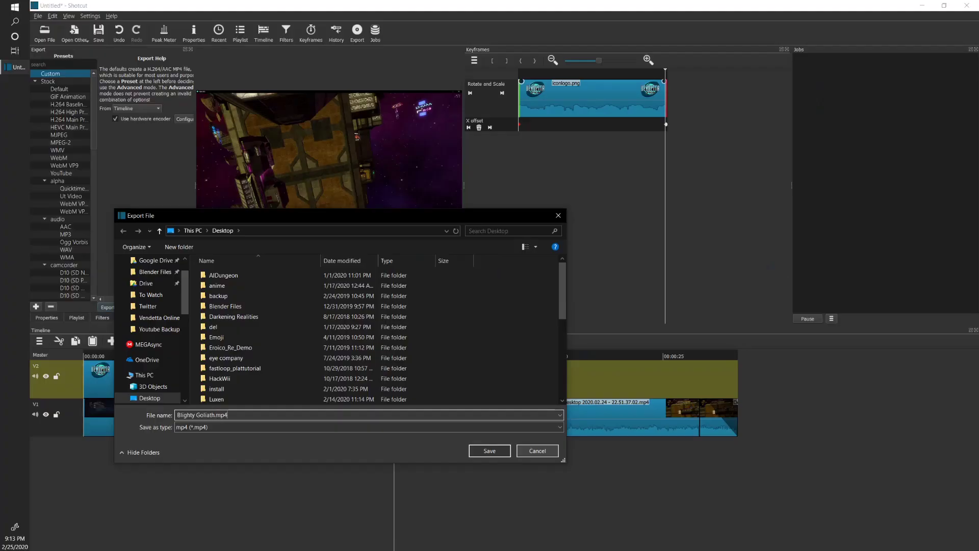
key(Return)
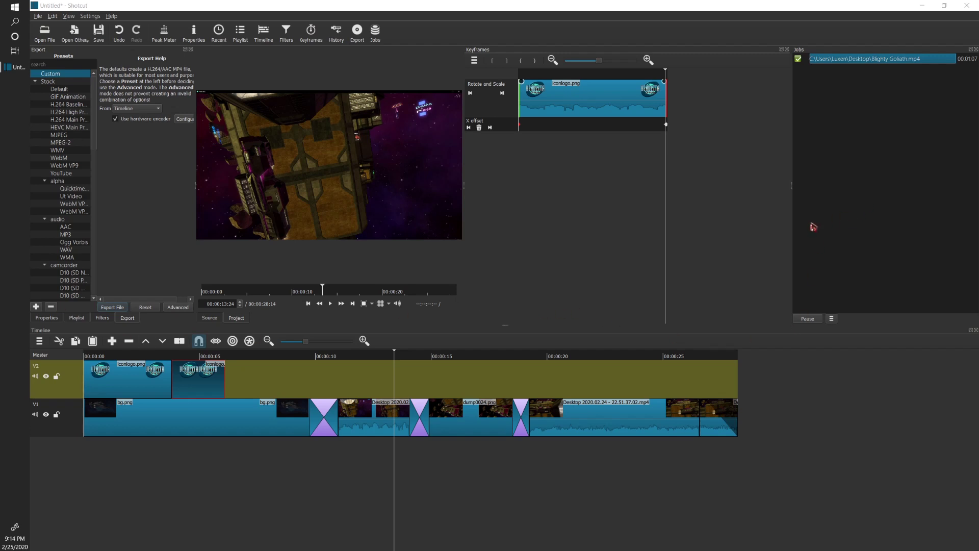
click(723, 13)
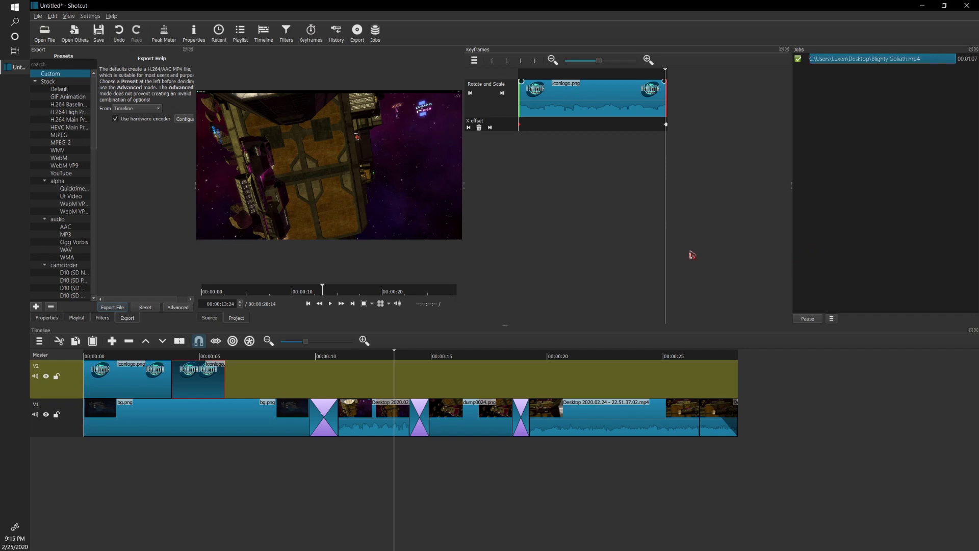
Add an audio track below V1 for the Saturday Evening extd.OGG music from the playlist
click(77, 319)
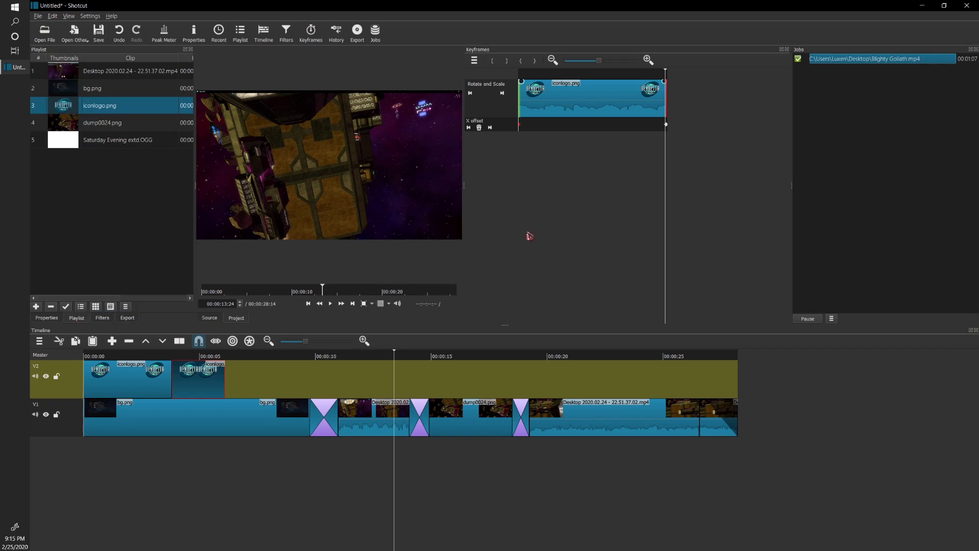
drag(131, 140, 107, 214)
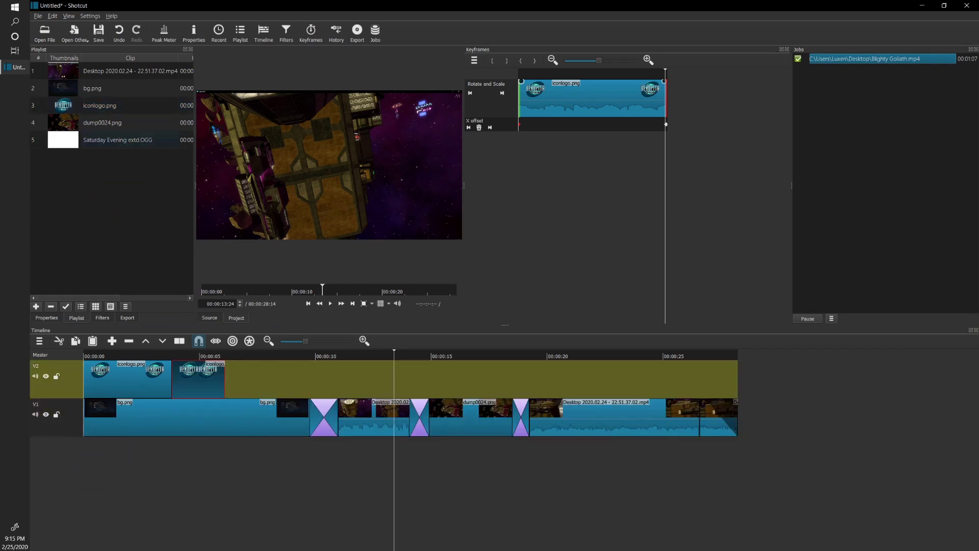
right_click(67, 448)
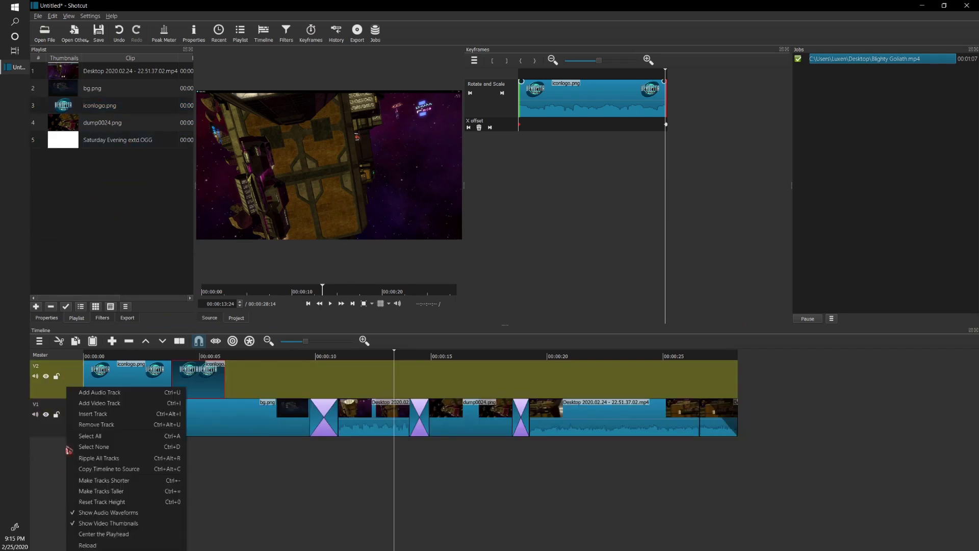
click(109, 393)
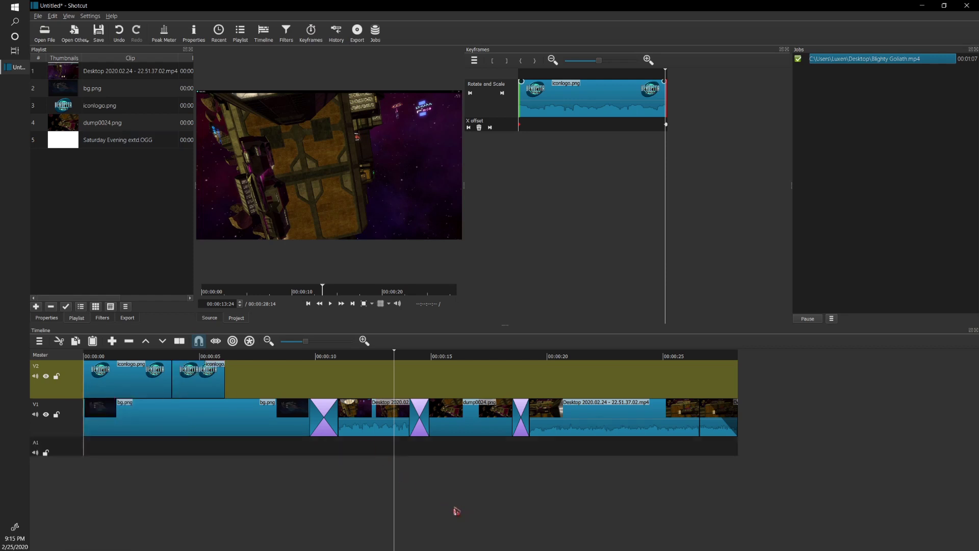